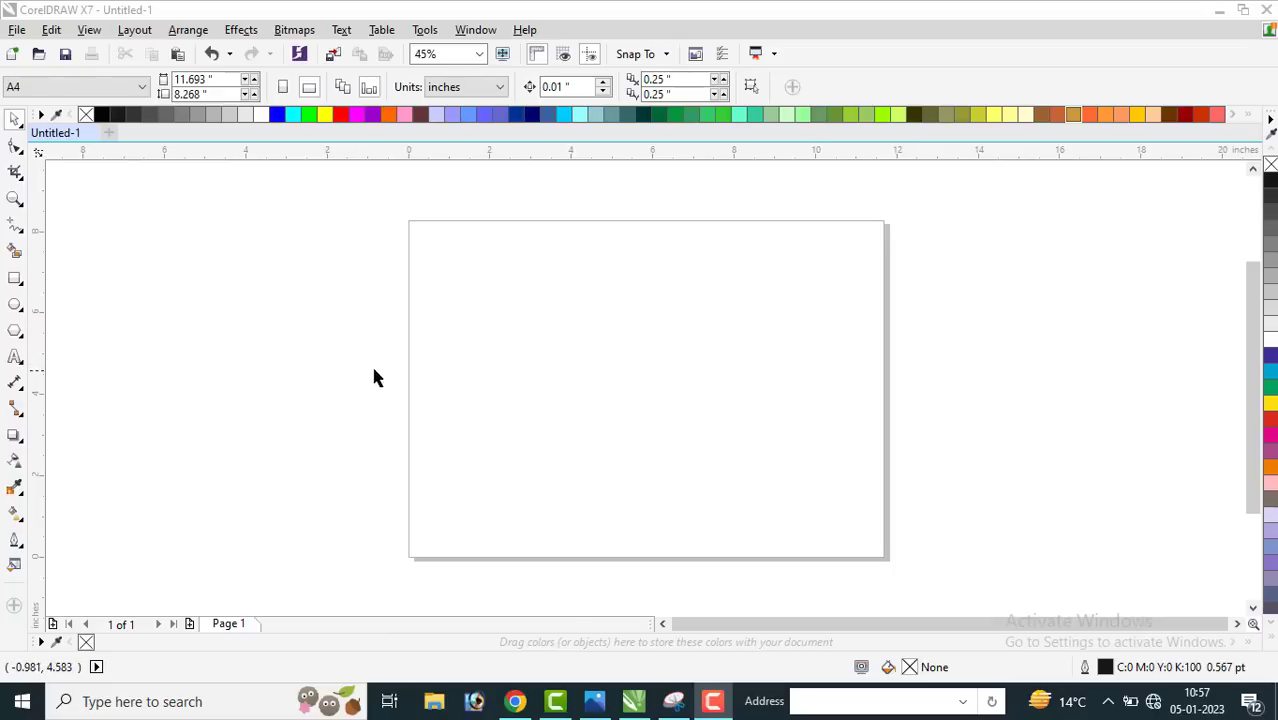
# Step: Draw a square about 3.85 inches wide on the page and round all its corners to about 0.37 inches
pyautogui.click(15, 278)
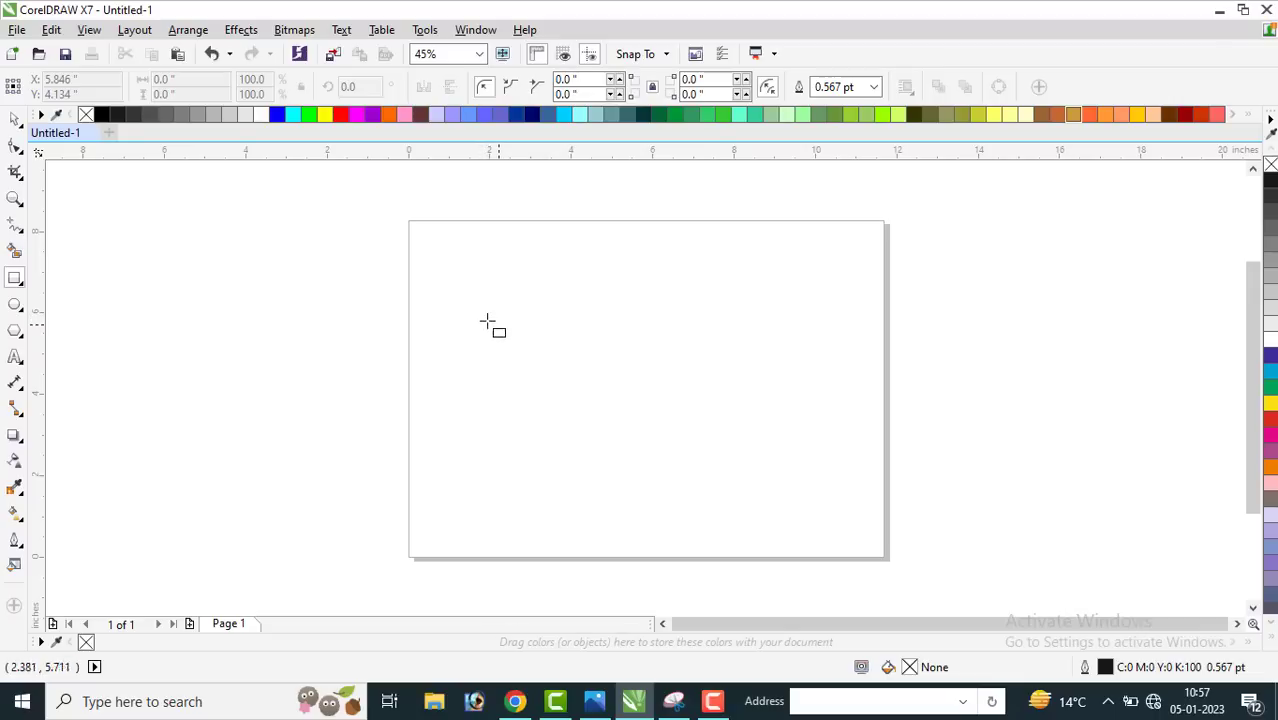
pyautogui.moveTo(477, 310); pyautogui.dragTo(634, 459)
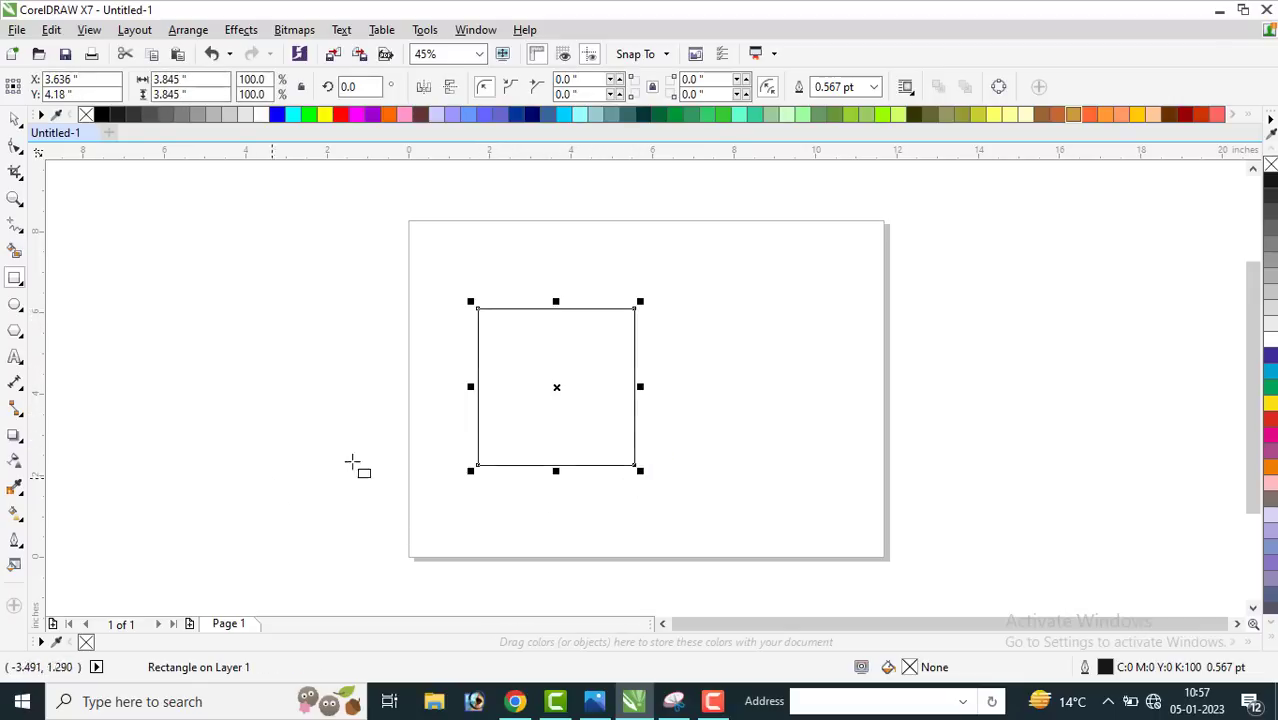
pyautogui.press('F10')
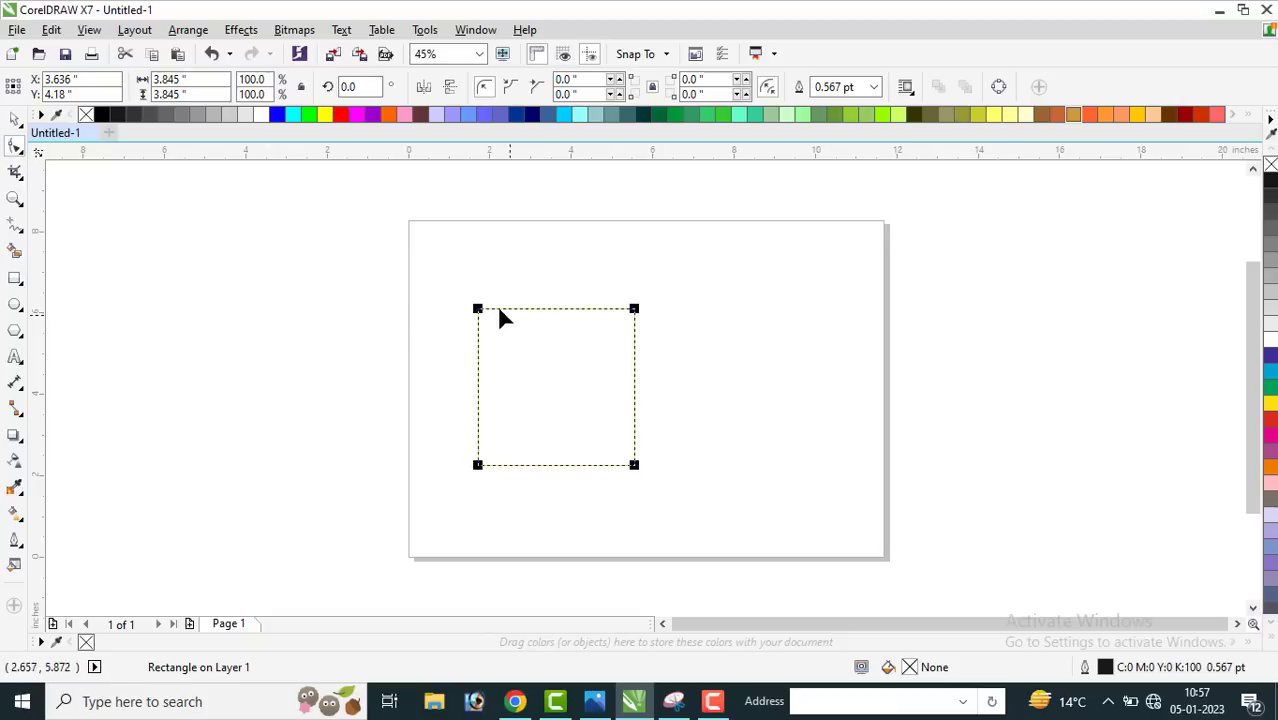
pyautogui.moveTo(477, 309); pyautogui.dragTo(476, 330)
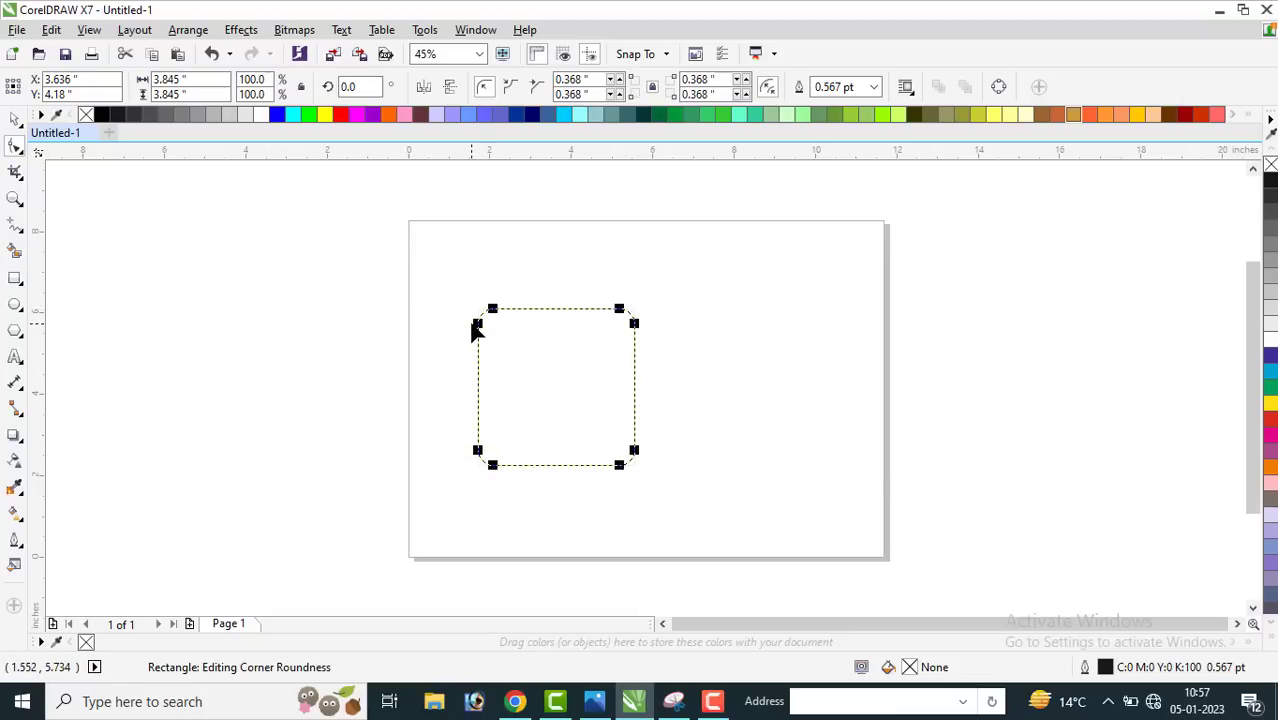
pyautogui.press('space')
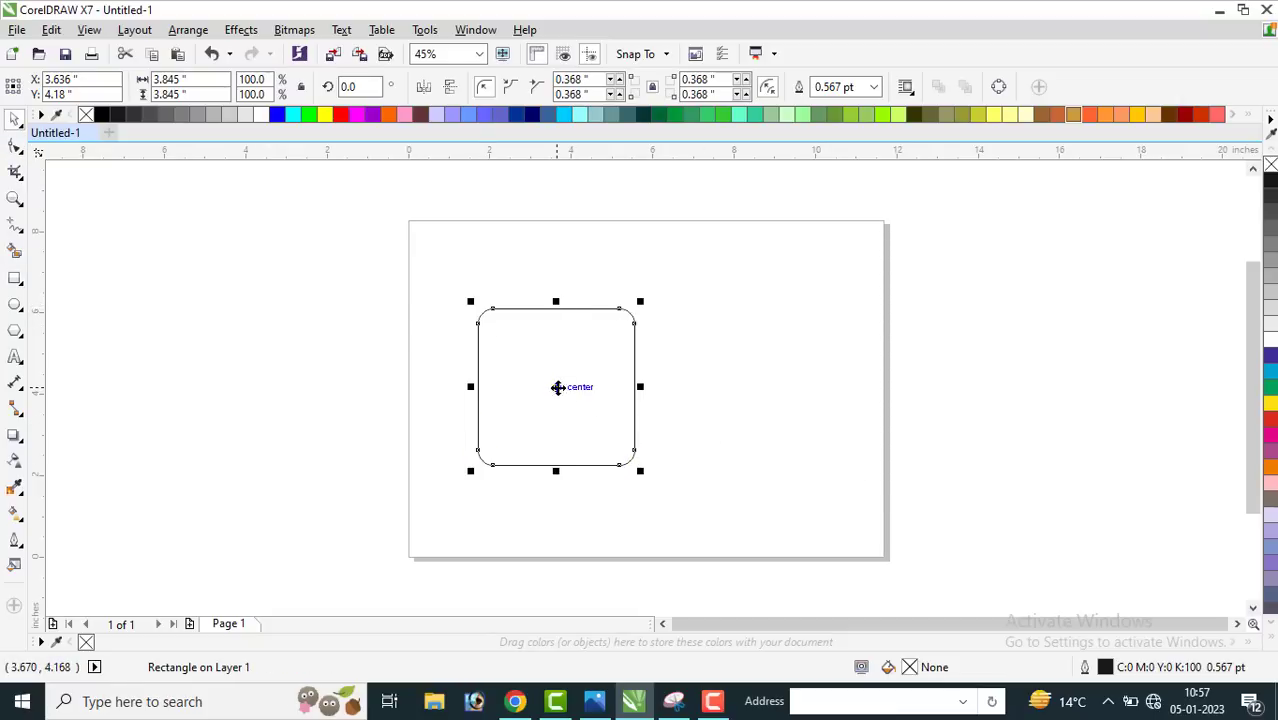
# Step: Create a copy of the rounded square rotated to 315 degrees about its center, keeping the original in place
pyautogui.click(609, 320)
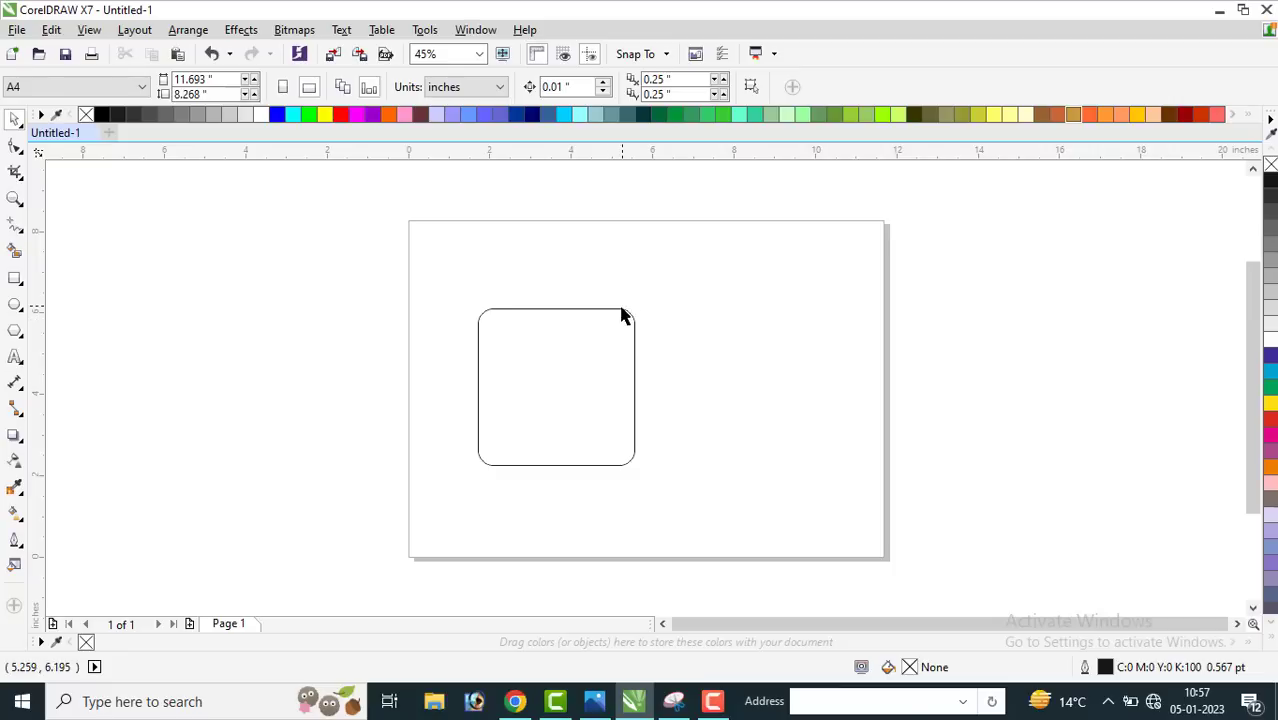
pyautogui.click(622, 314)
pyautogui.click(622, 310)
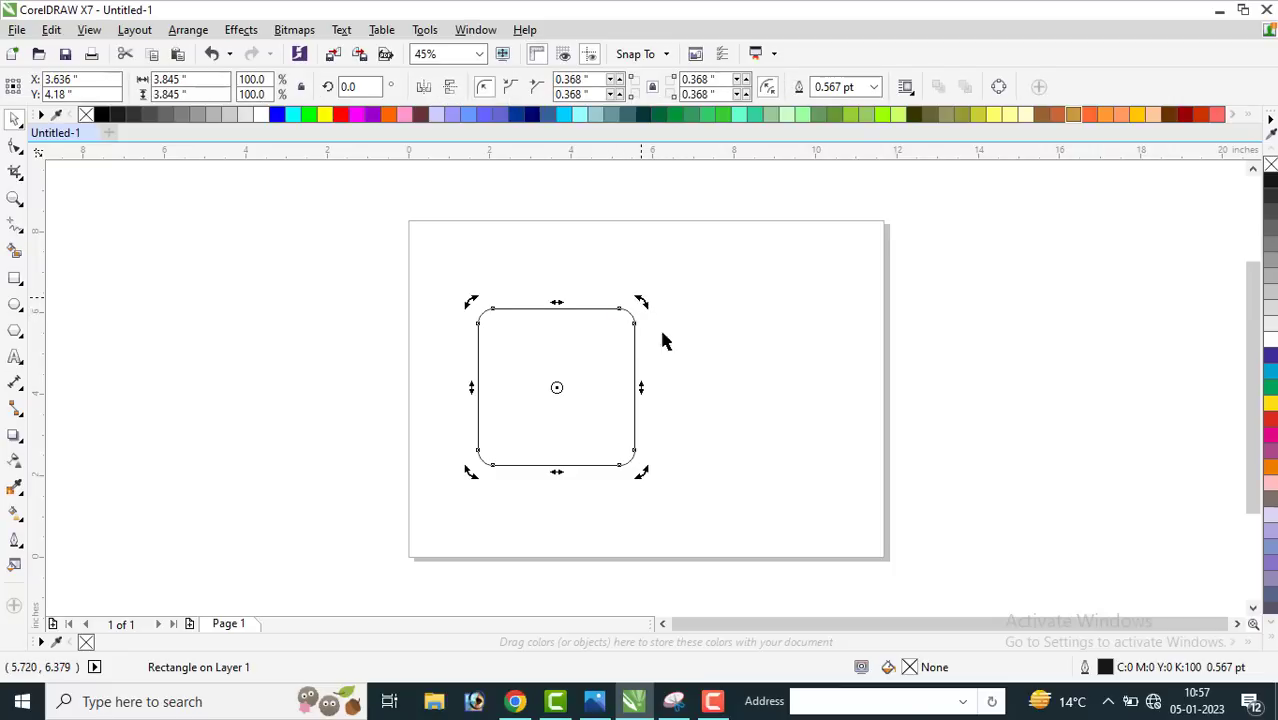
pyautogui.moveTo(640, 300); pyautogui.dragTo(712, 401)
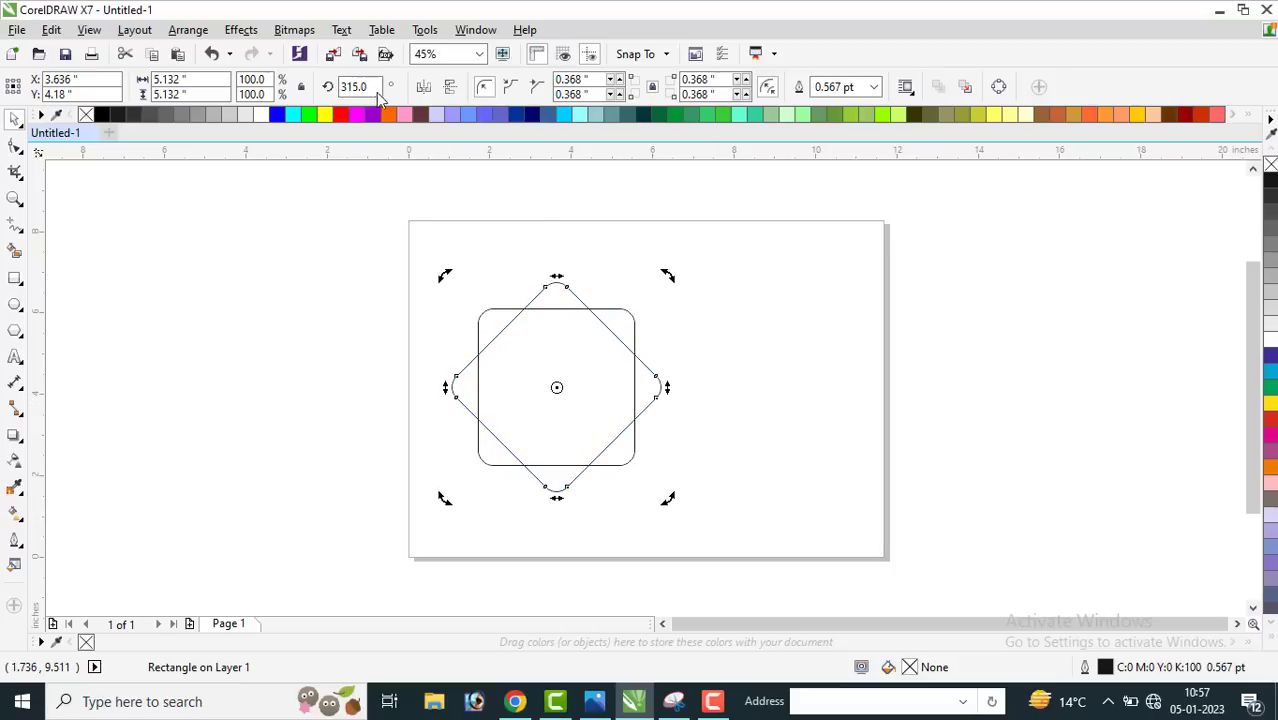
pyautogui.click(823, 376)
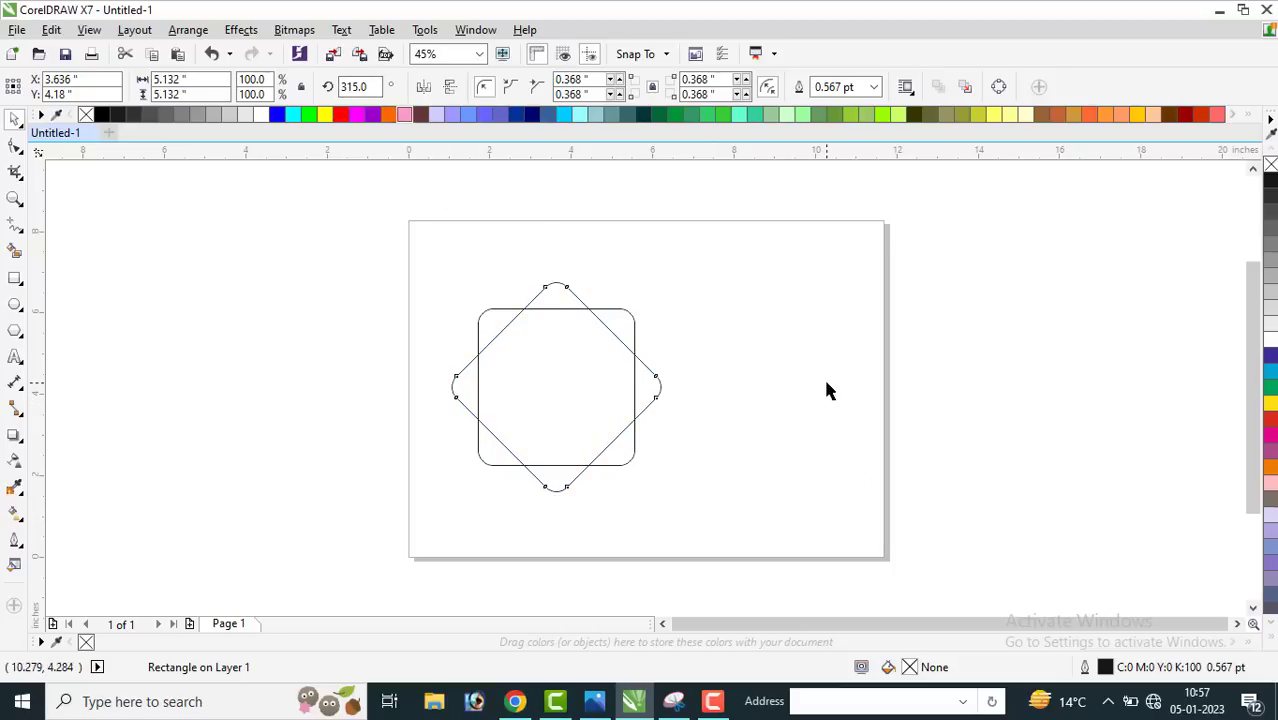
pyautogui.click(550, 288)
pyautogui.click(414, 261)
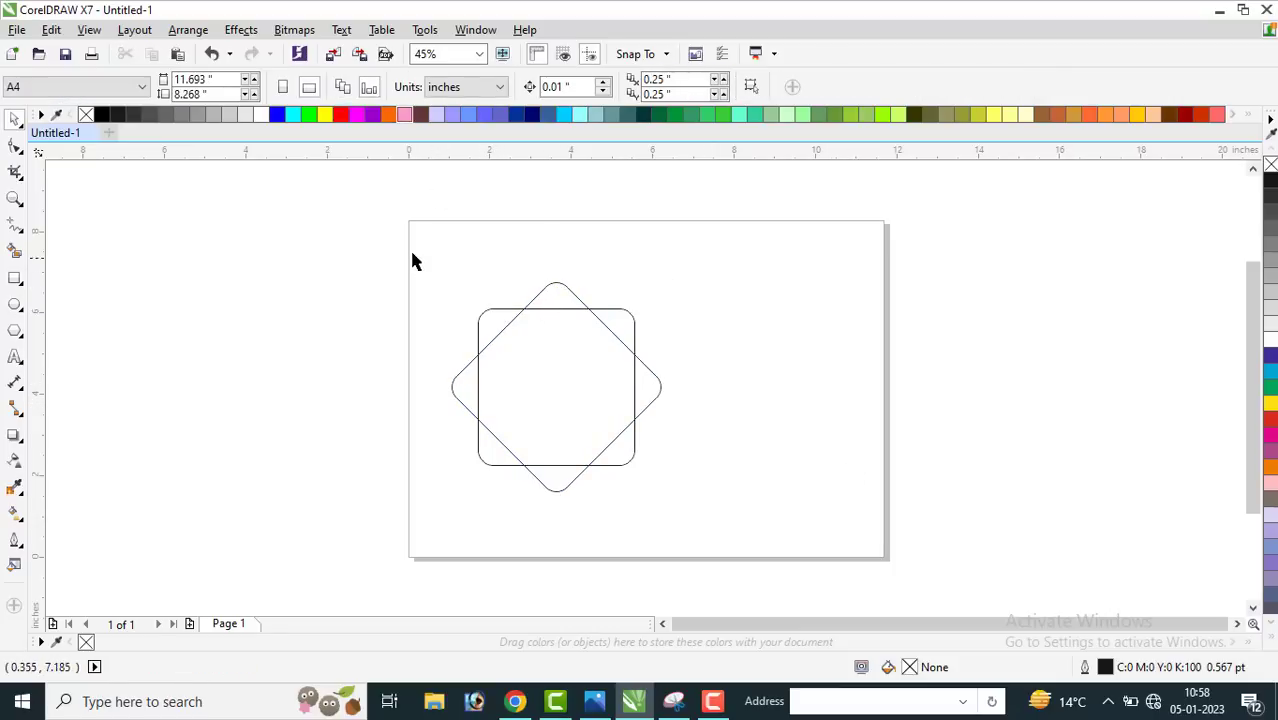
# Step: Select both overlapping rounded squares and weld them into a single eight-pointed outline
pyautogui.moveTo(418, 254); pyautogui.dragTo(790, 550)
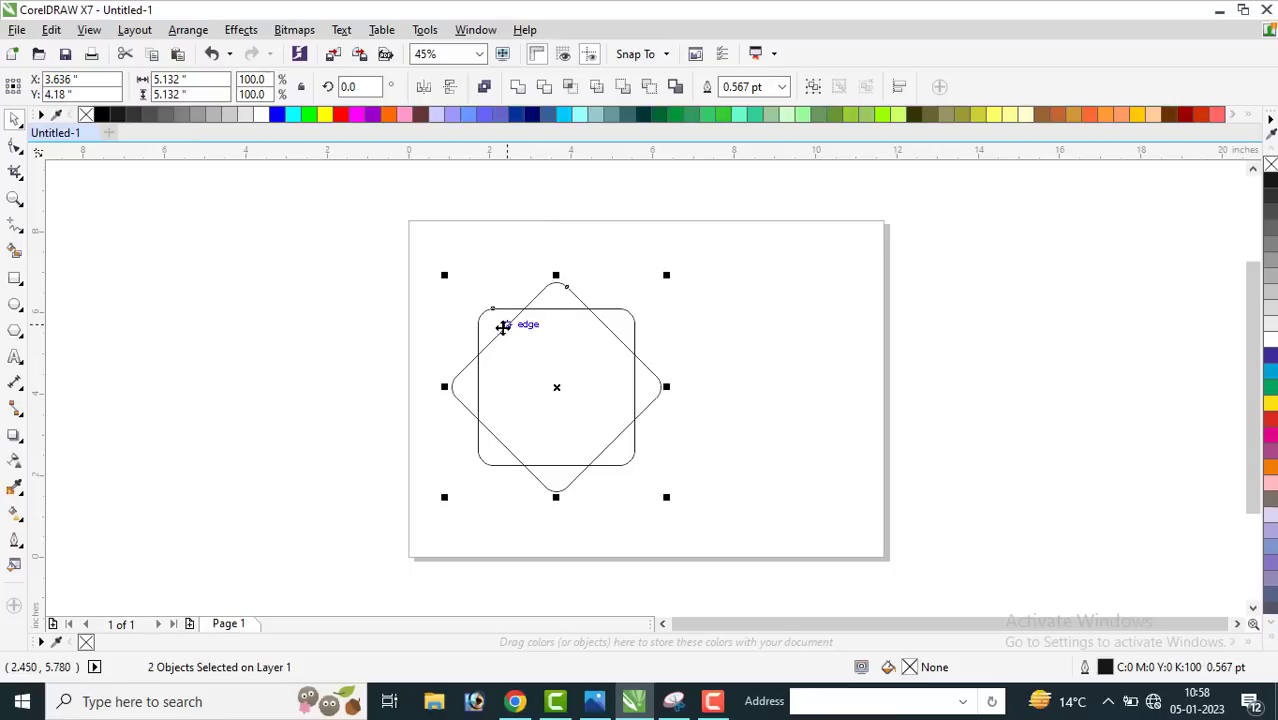
pyautogui.click(518, 88)
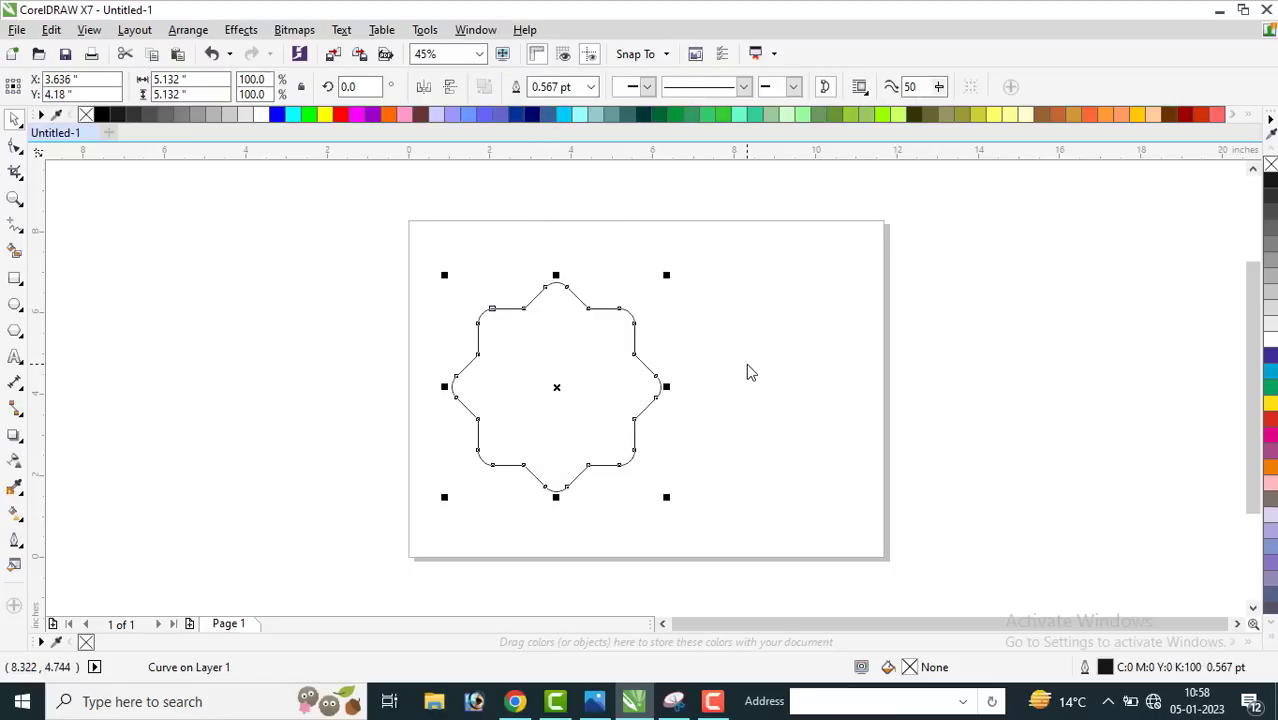
pyautogui.click(780, 376)
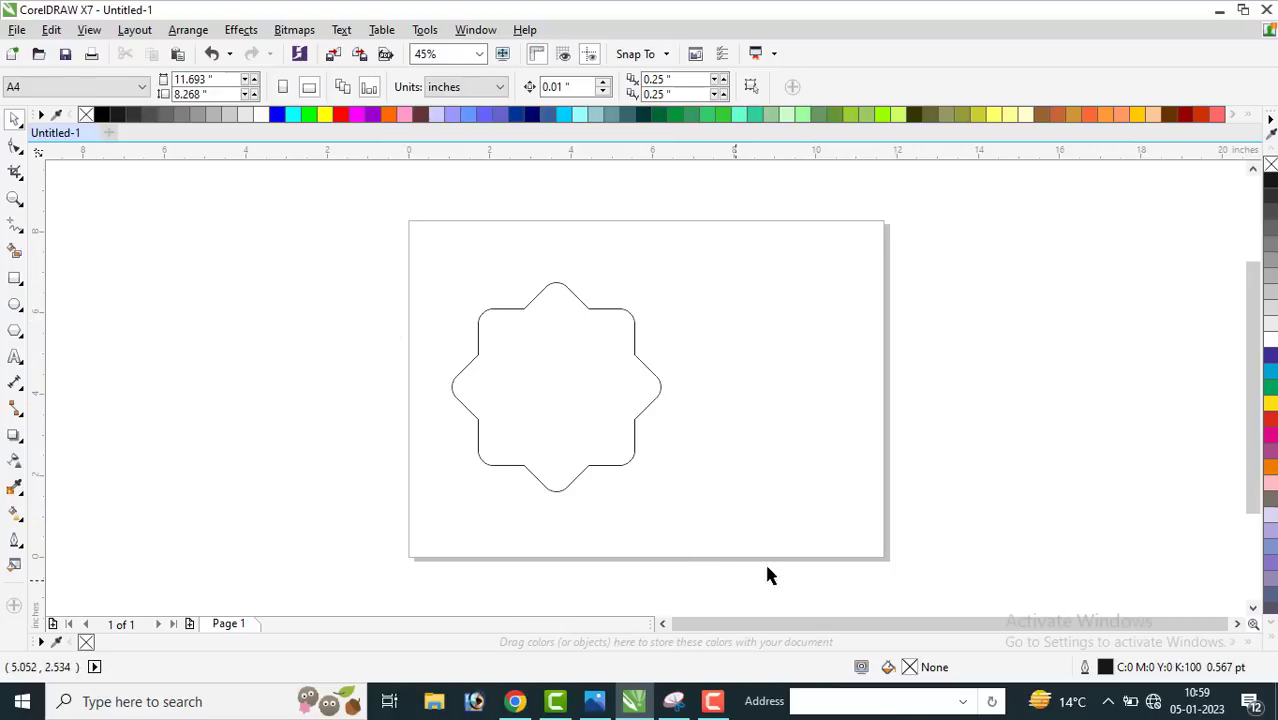
# Step: Scale the eight-pointed shape down to about 2.56 inches and move it off the page to the left
pyautogui.click(558, 284)
pyautogui.moveTo(664, 497); pyautogui.dragTo(558, 390)
pyautogui.moveTo(505, 334); pyautogui.dragTo(286, 368)
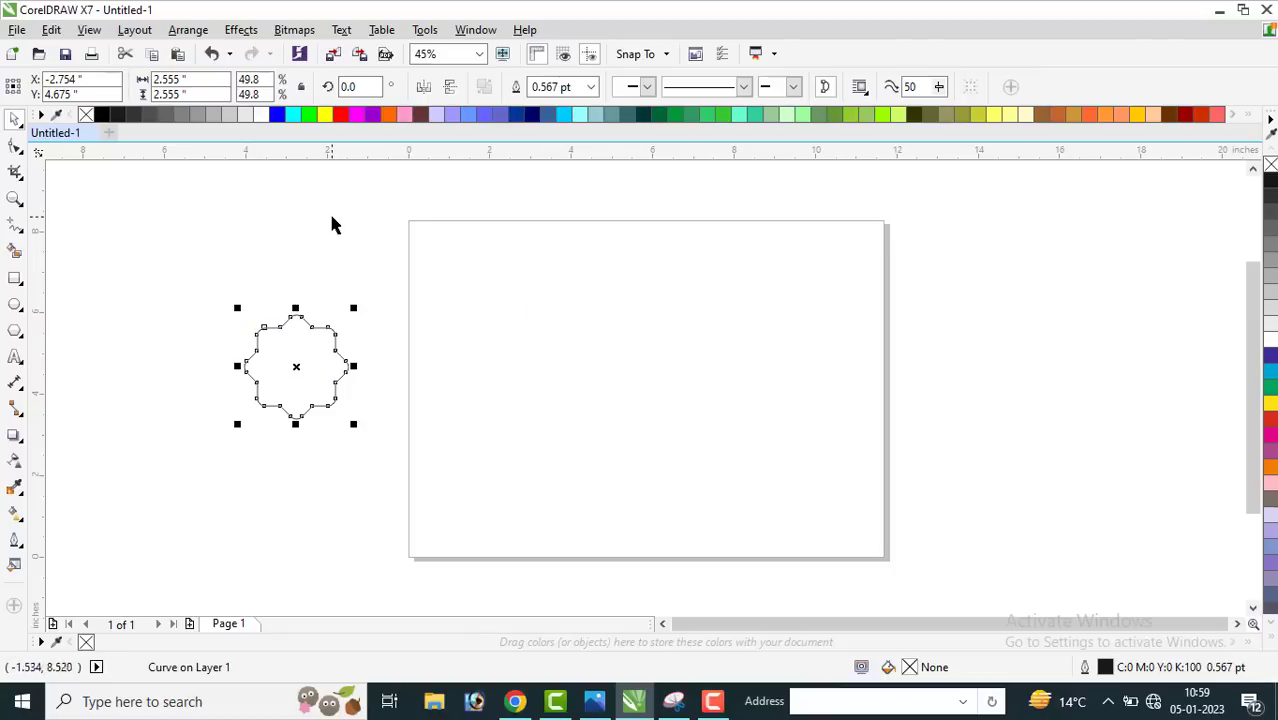
pyautogui.click(328, 210)
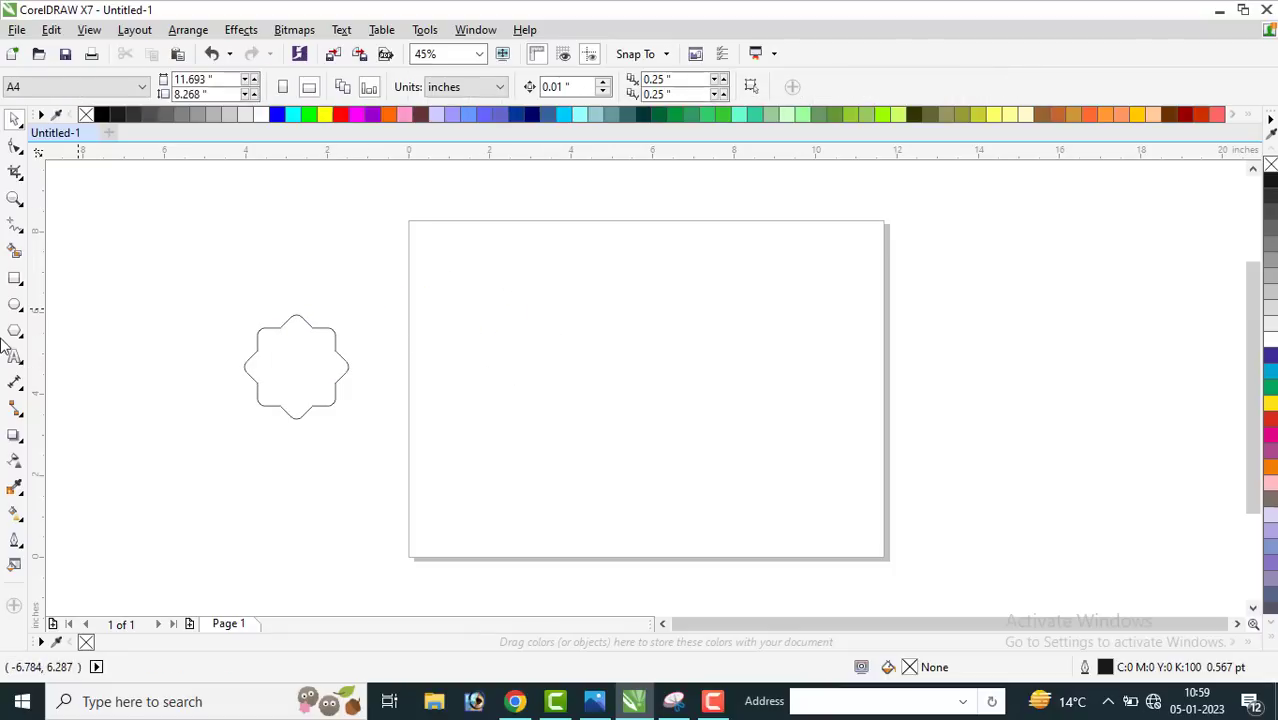
# Step: Draw a rectangle about 2.12 by 2.21 inches on the left half of the page
pyautogui.click(14, 279)
pyautogui.moveTo(462, 314); pyautogui.dragTo(549, 404)
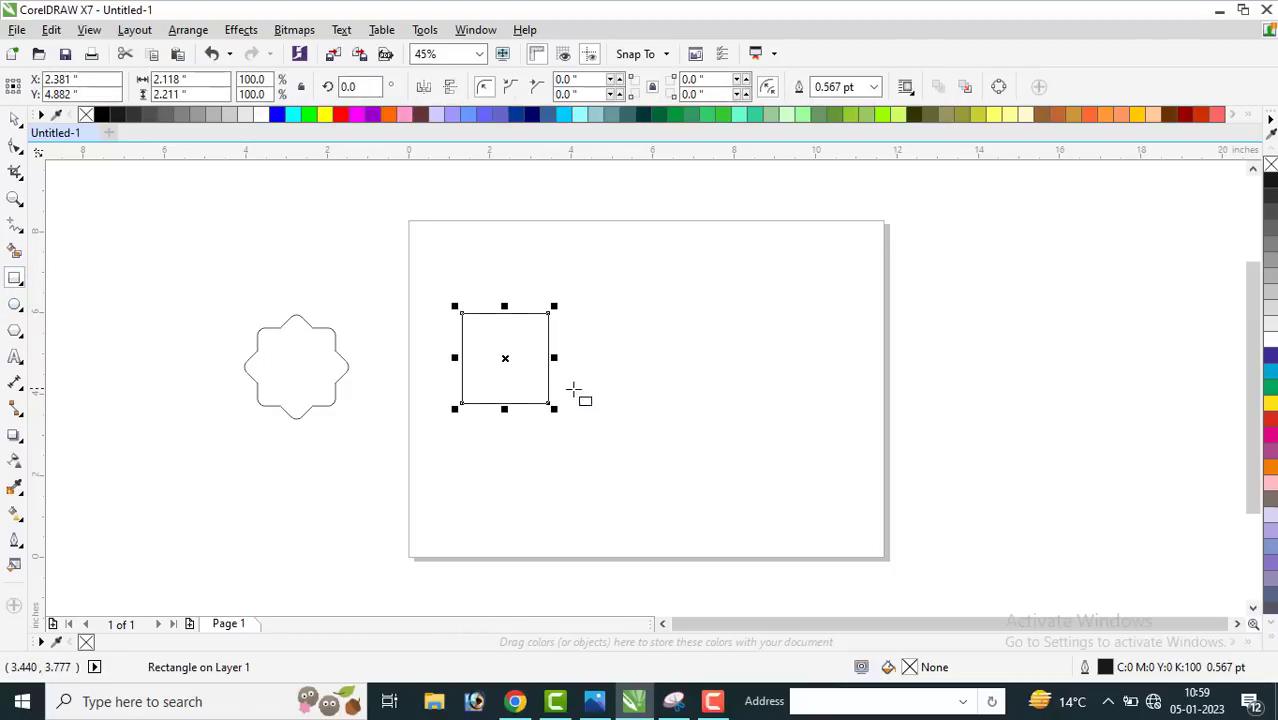
pyautogui.press('space')
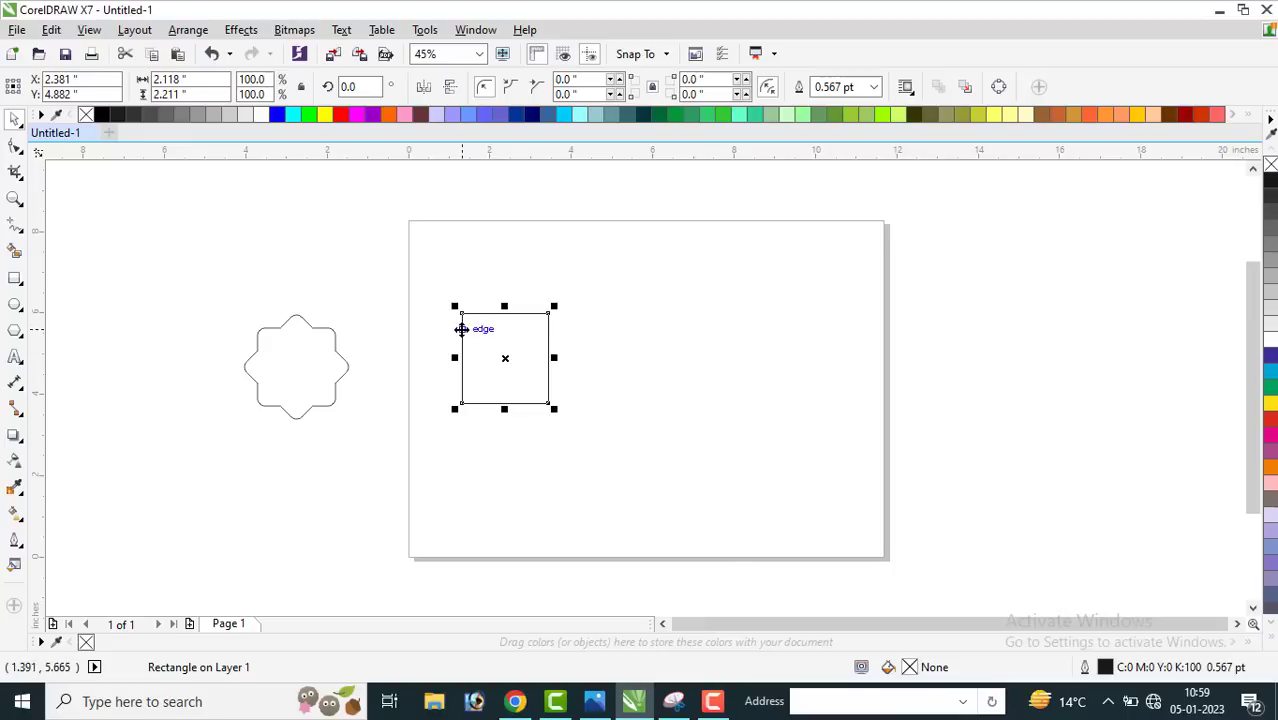
# Step: Duplicate the rectangle diagonally down and to the right so the copy overlaps the original's lower-right corner
pyautogui.click(712, 701)
pyautogui.click(1188, 622)
pyautogui.moveTo(522, 375); pyautogui.dragTo(585, 402)
pyautogui.hotkey('ctrl', 'z')
pyautogui.moveTo(505, 357); pyautogui.dragTo(566, 409)
# Step: Fill the upper-left rectangle with red and the overlapping lower-right copy with green
pyautogui.click(512, 314)
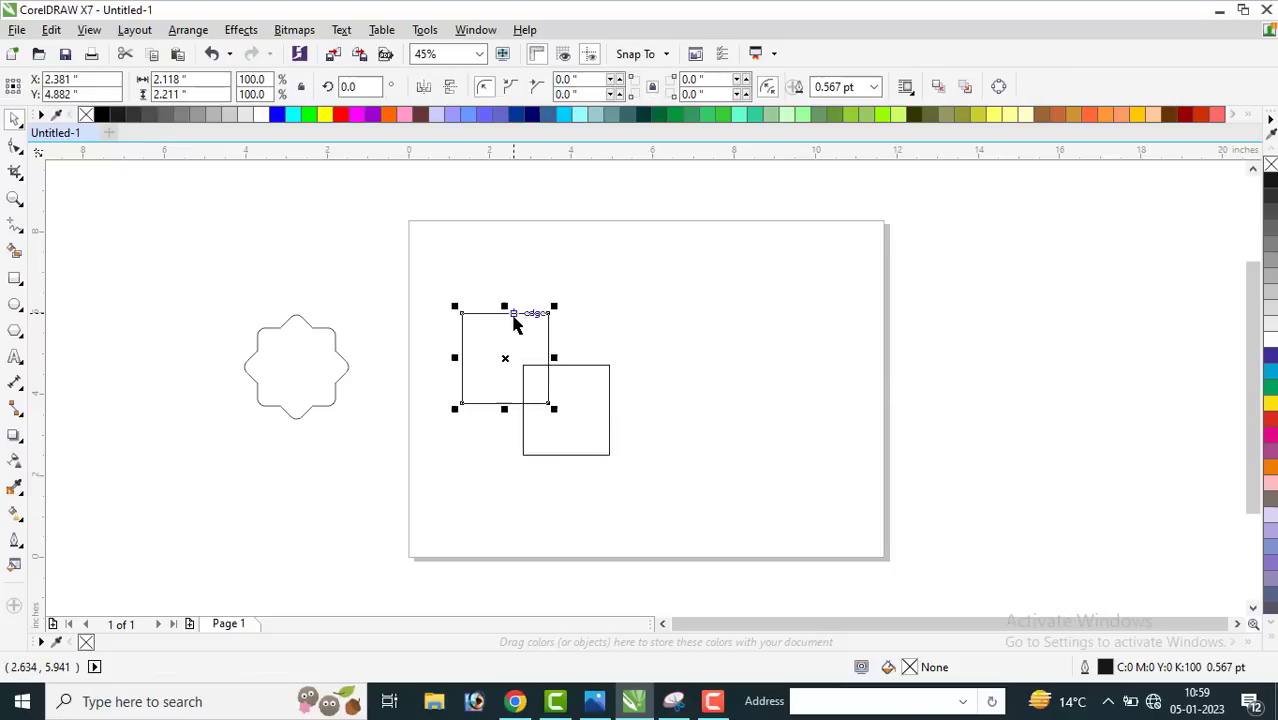
pyautogui.click(1270, 421)
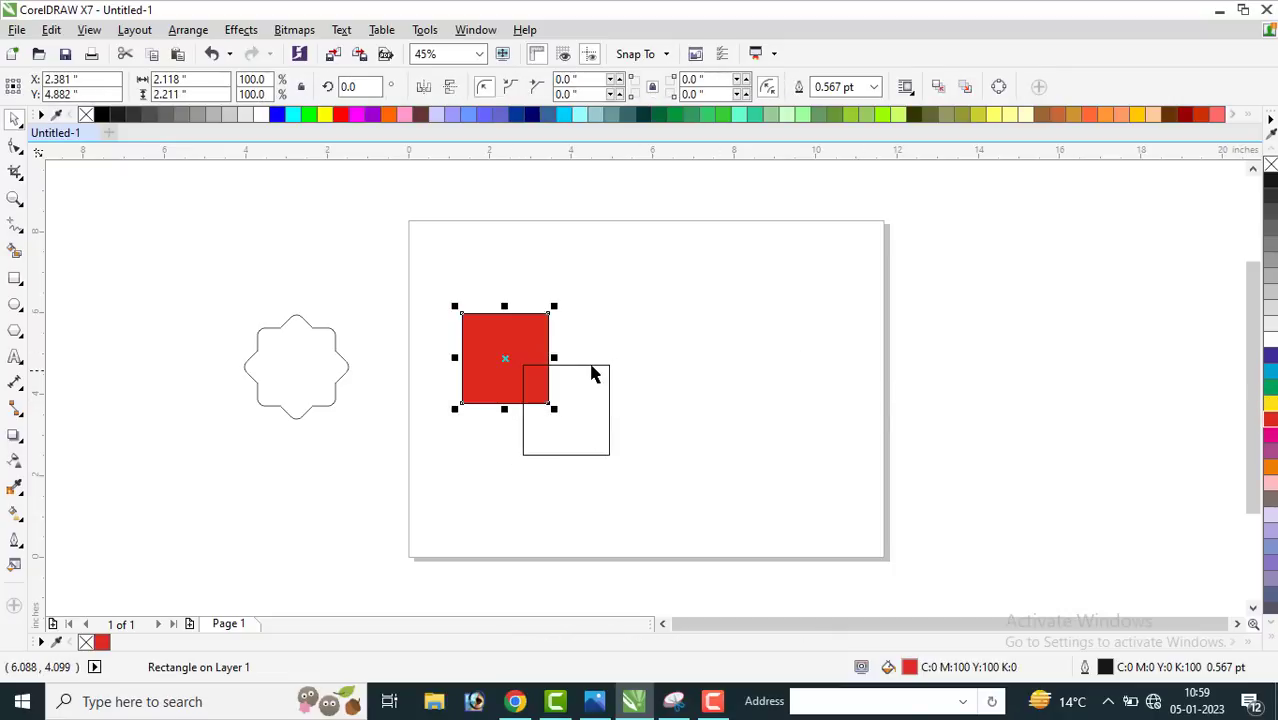
pyautogui.click(590, 366)
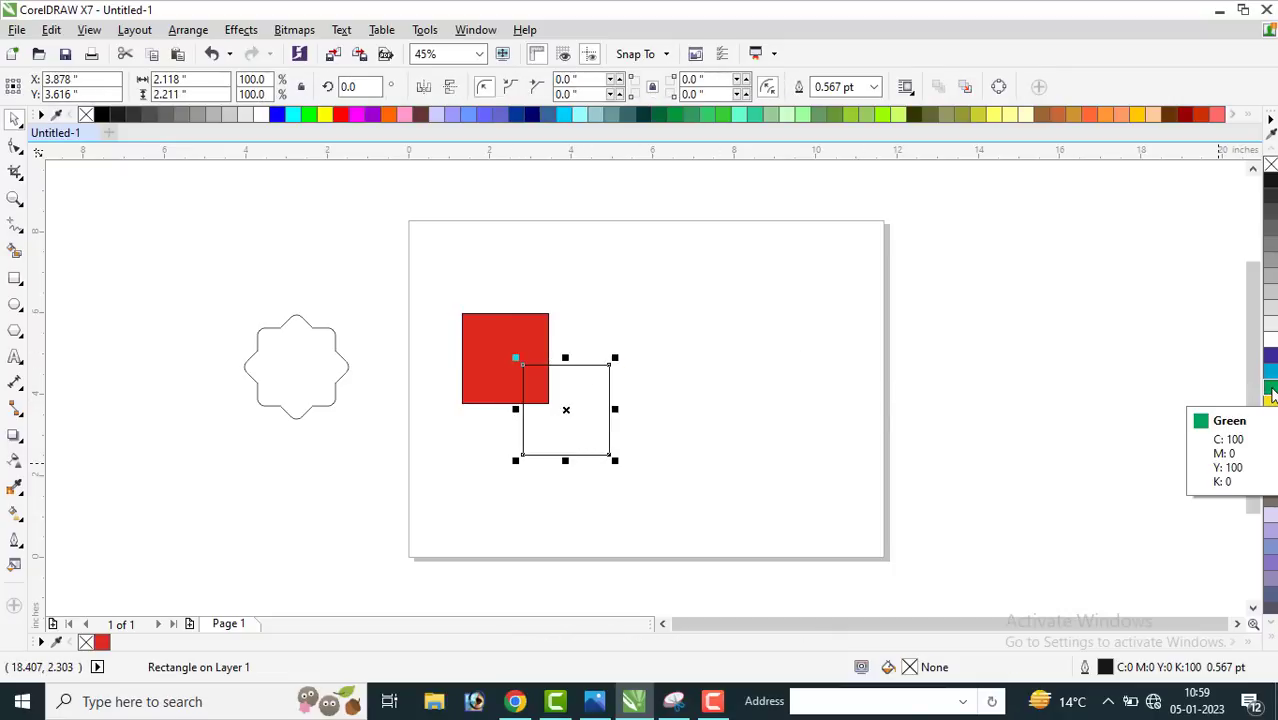
pyautogui.click(1270, 390)
pyautogui.click(485, 451)
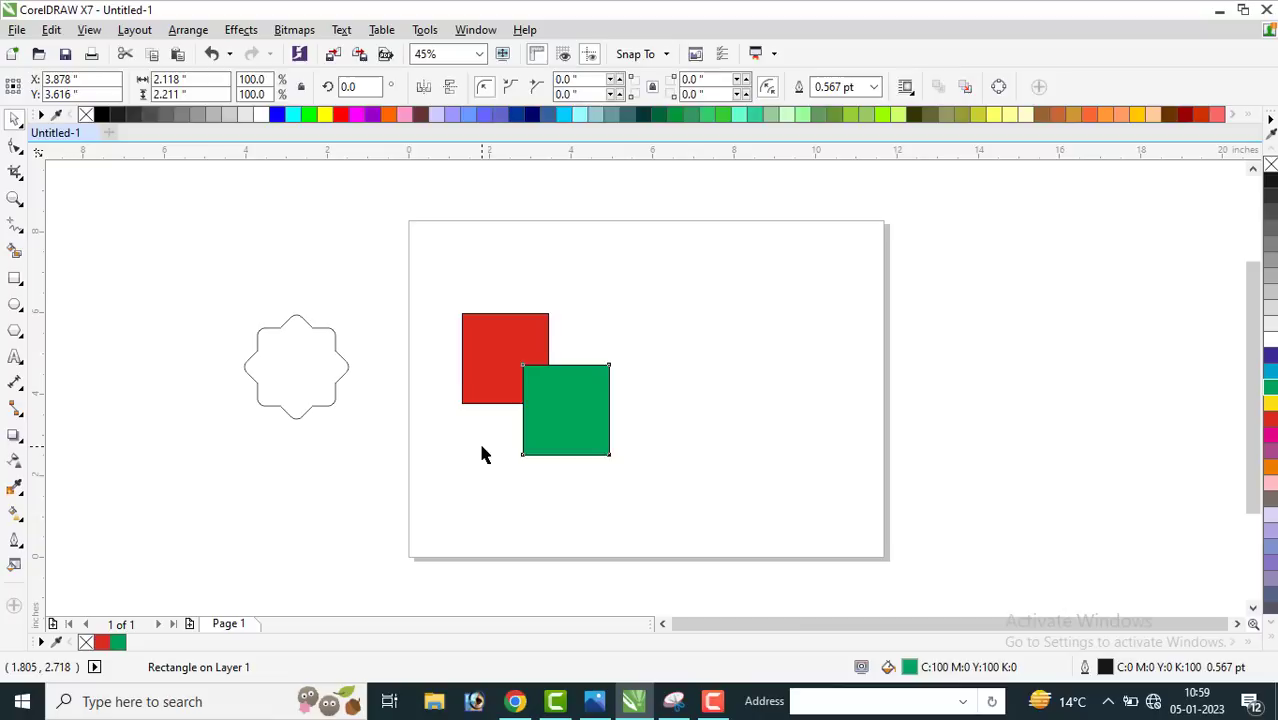
# Step: Weld the two rectangles with green selected first and red last, undo it, and repeat the same test once more
pyautogui.click(580, 417)
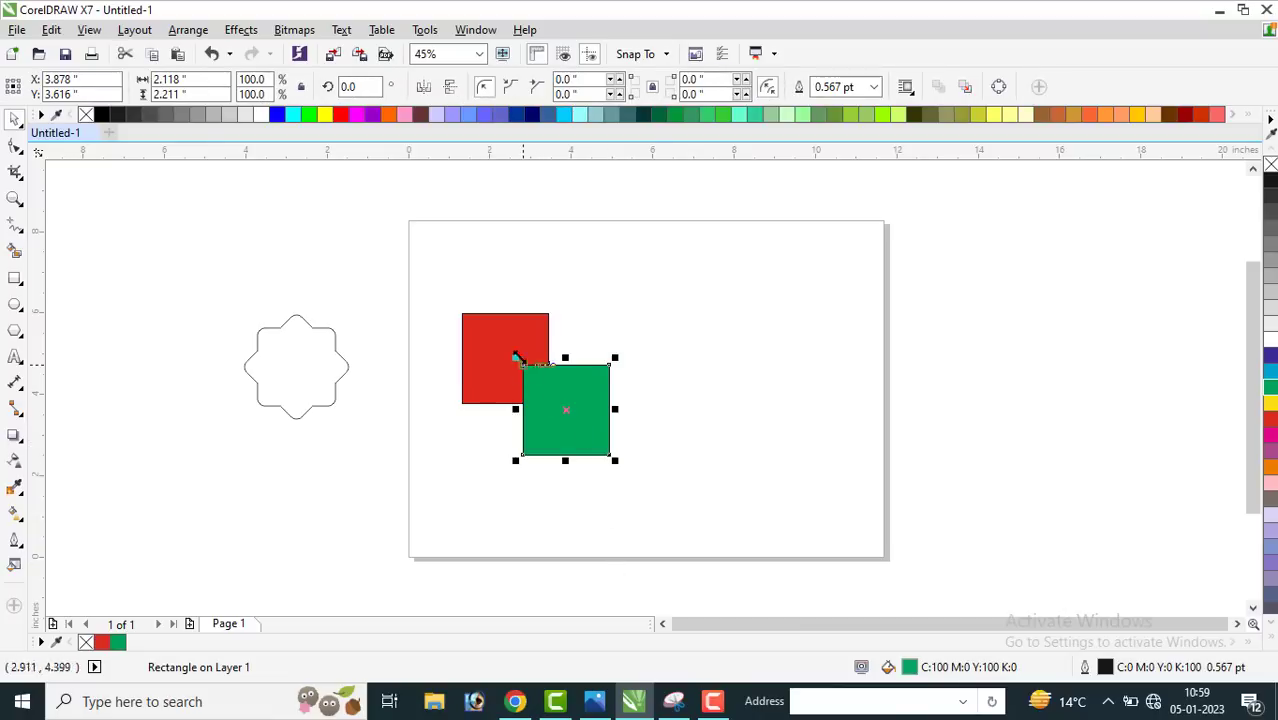
pyautogui.keyDown('shift'); pyautogui.click(483, 327); pyautogui.keyUp('shift')
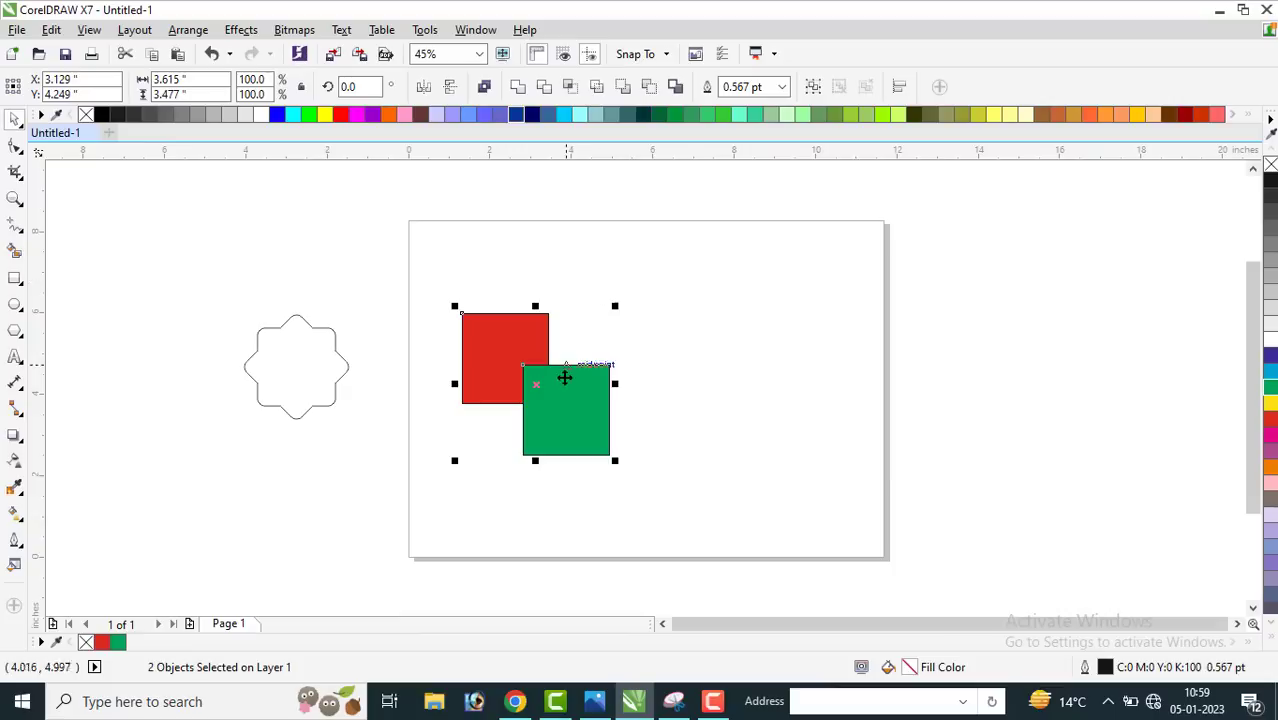
pyautogui.click(519, 88)
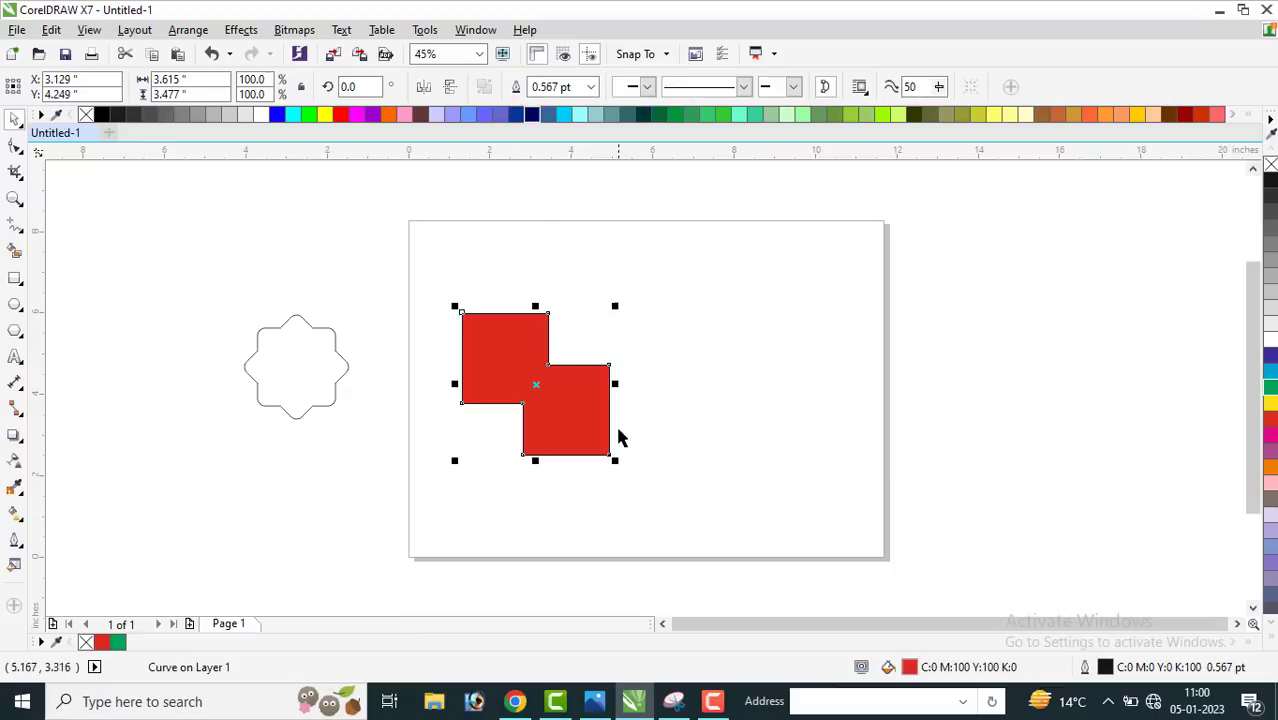
pyautogui.hotkey('ctrl', 'z')
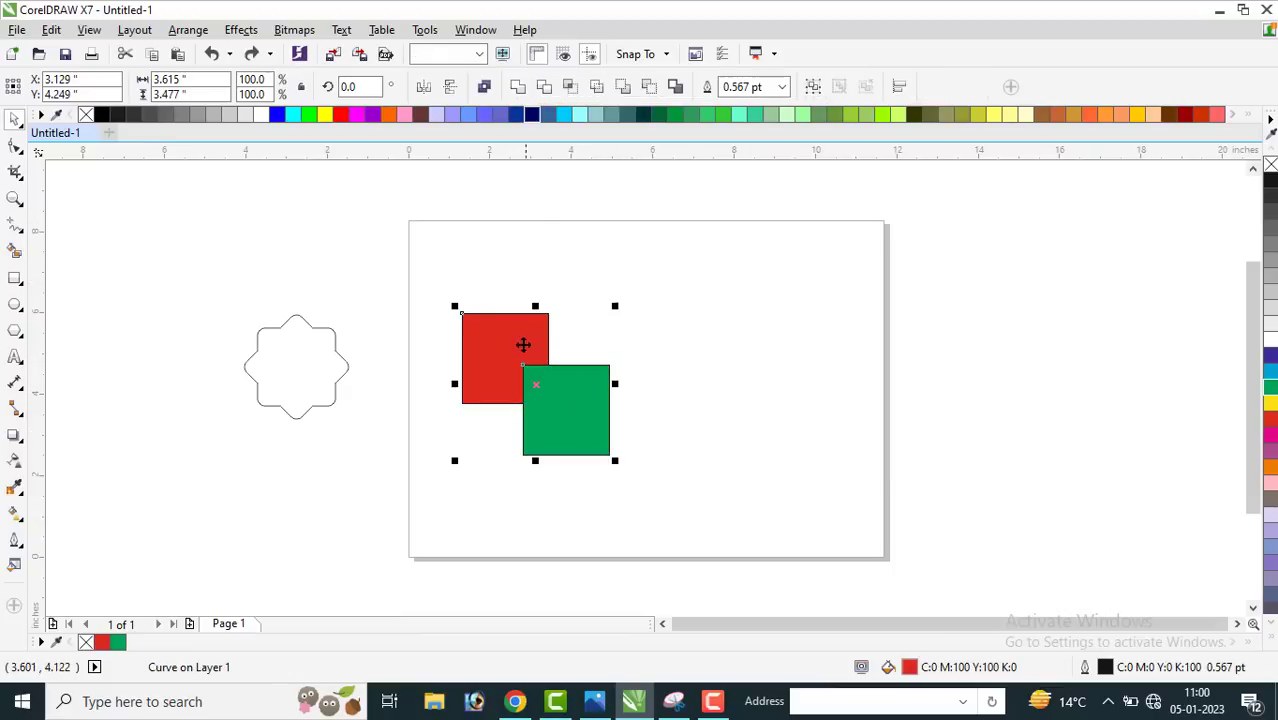
pyautogui.click(587, 412)
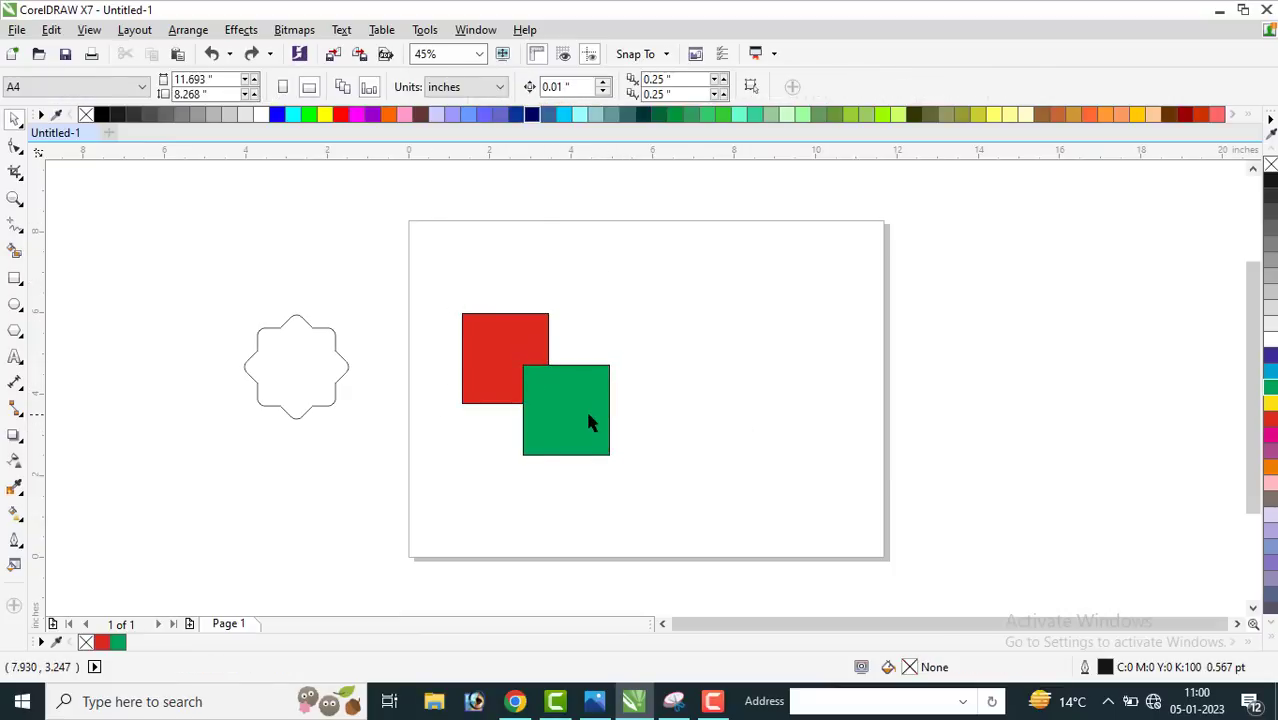
pyautogui.keyDown('shift'); pyautogui.click(505, 320); pyautogui.keyUp('shift')
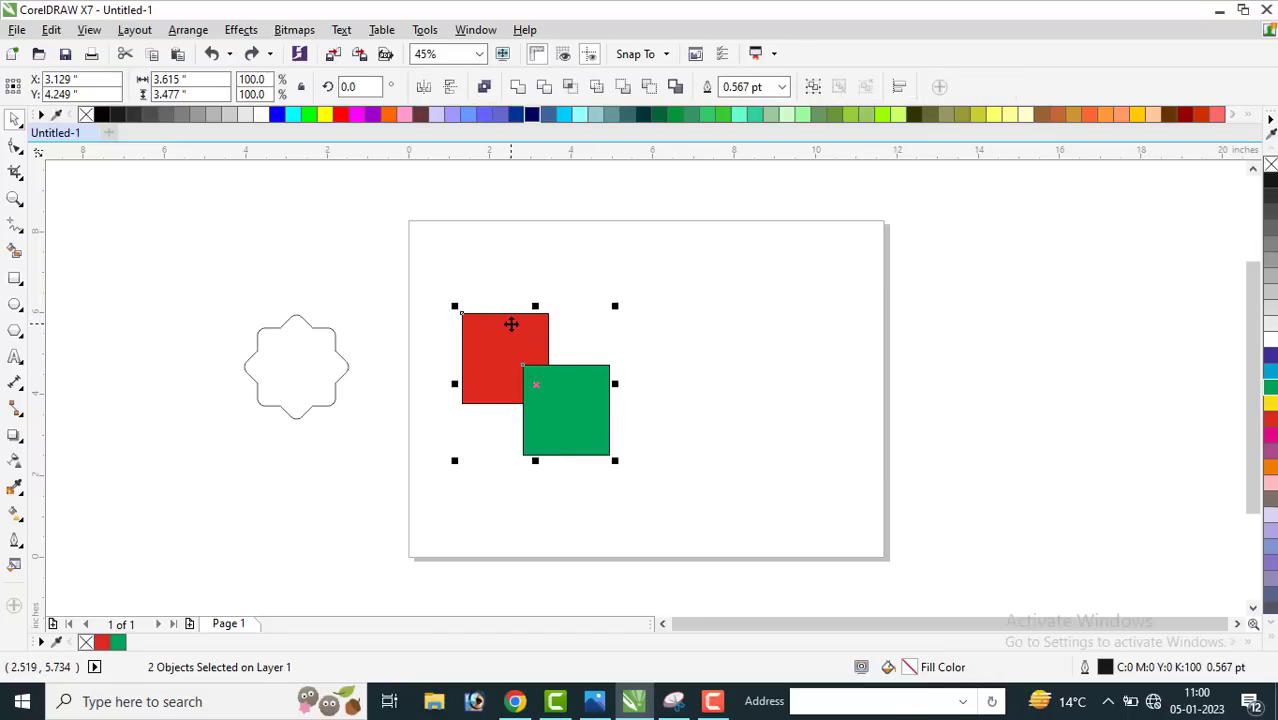
pyautogui.click(518, 89)
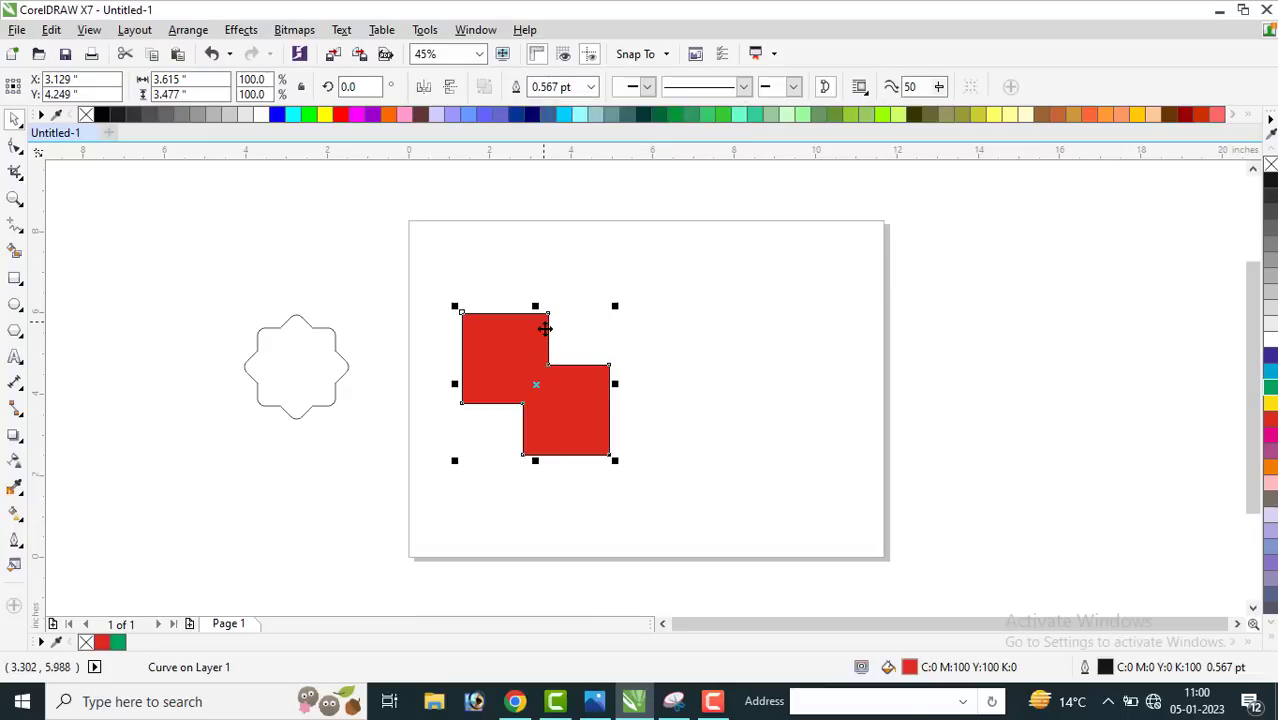
pyautogui.hotkey('ctrl', 'z')
# Step: Weld the two rectangles with red selected first and green last, and undo the weld
pyautogui.click(502, 326)
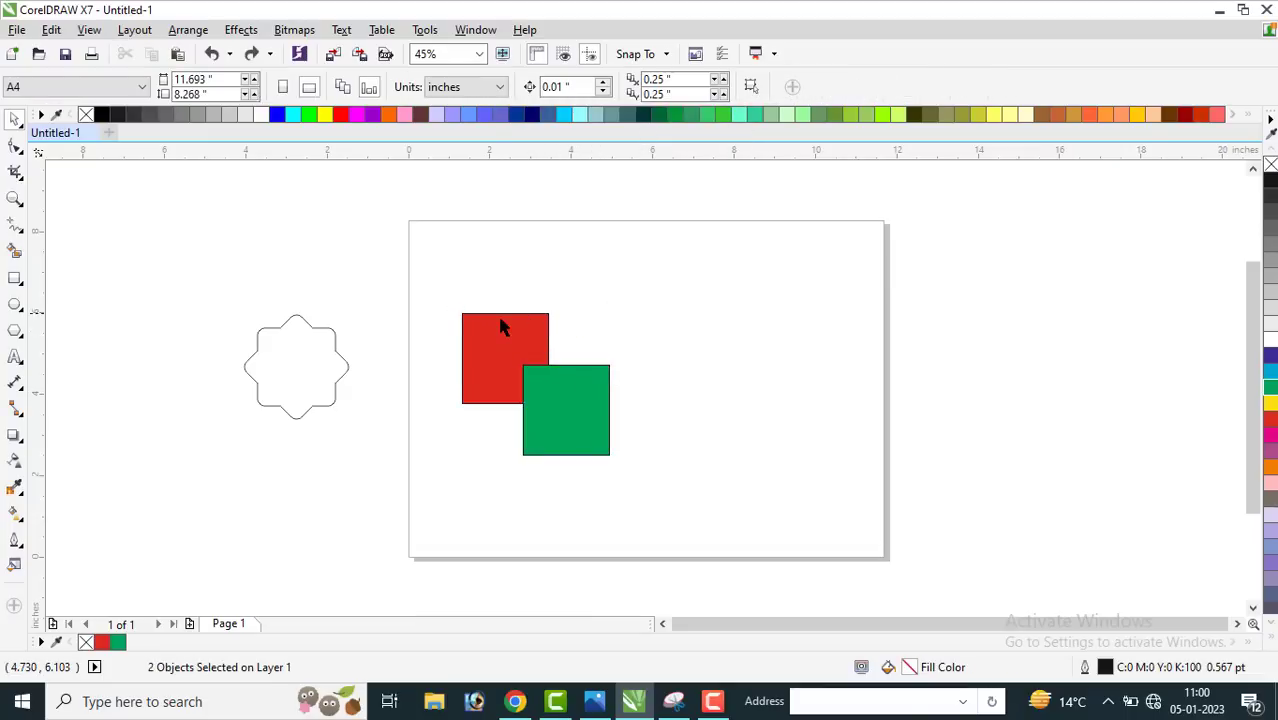
pyautogui.keyDown('shift'); pyautogui.click(599, 382); pyautogui.keyUp('shift')
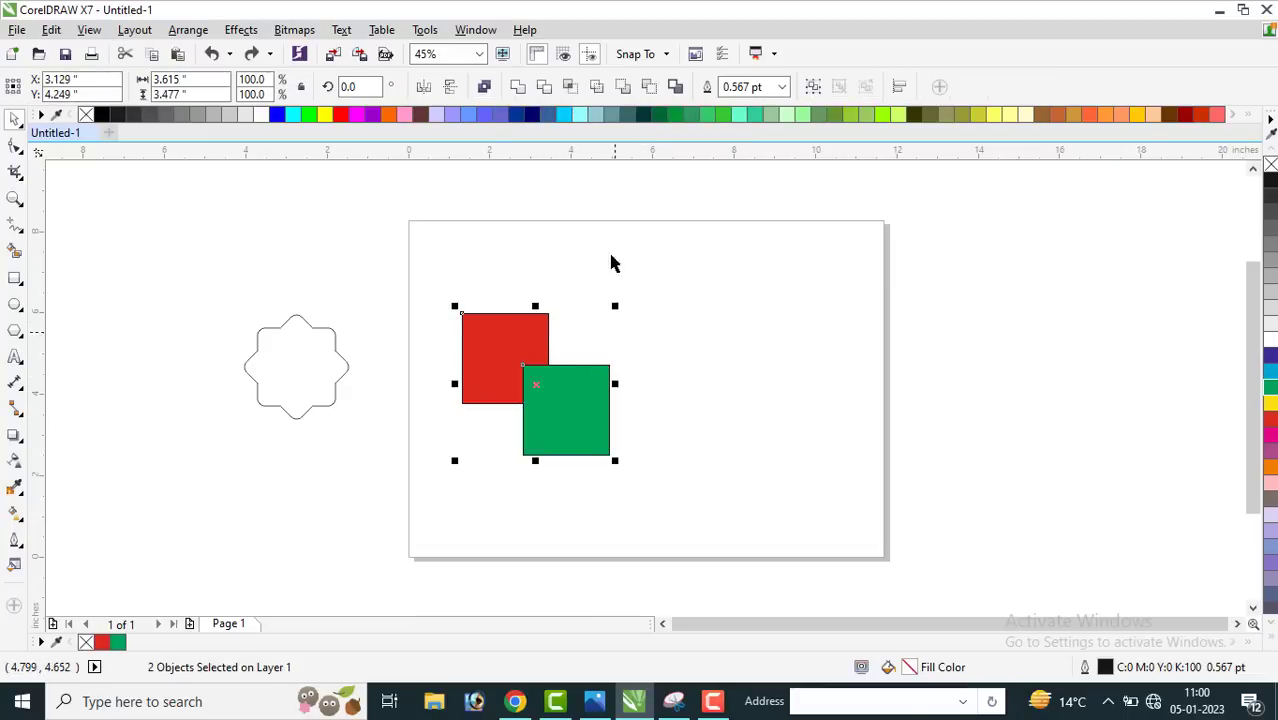
pyautogui.click(518, 89)
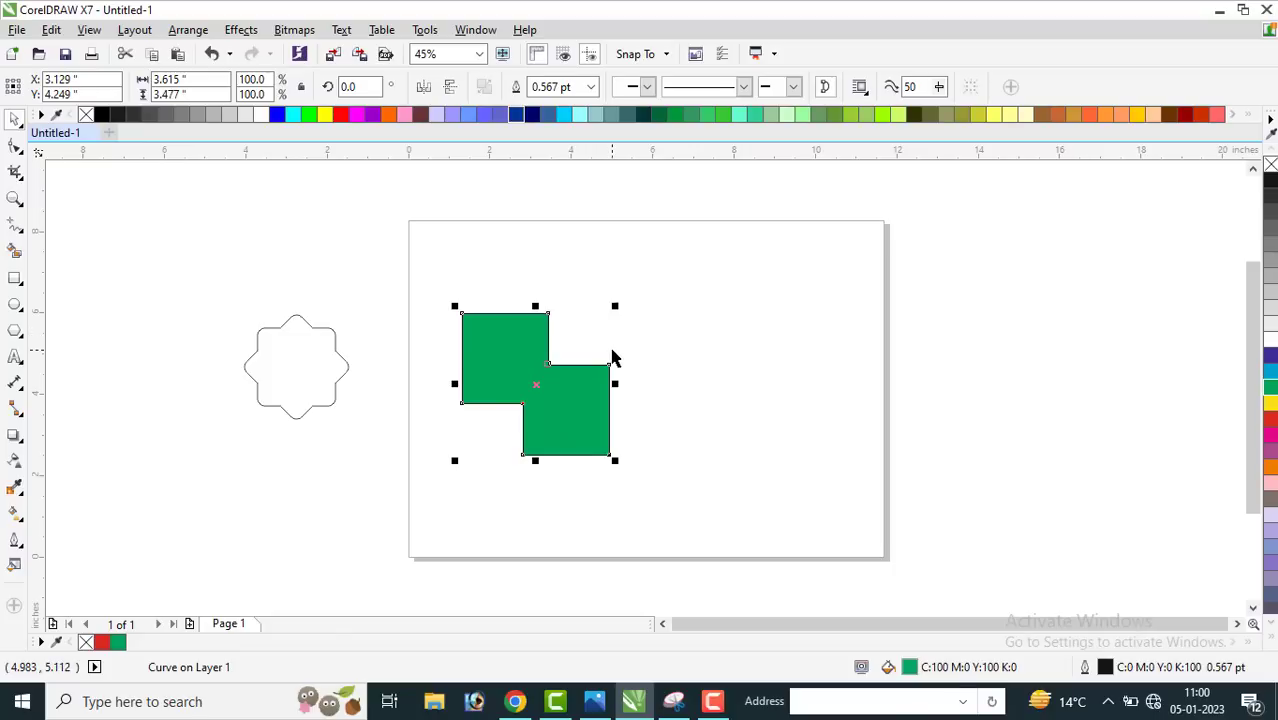
pyautogui.hotkey('ctrl', 'z')
# Step: Duplicate the red rectangle so two overlap the green one's upper corners, and fill the upper-right one with yellow
pyautogui.moveTo(532, 328); pyautogui.dragTo(478, 336)
pyautogui.click(646, 401)
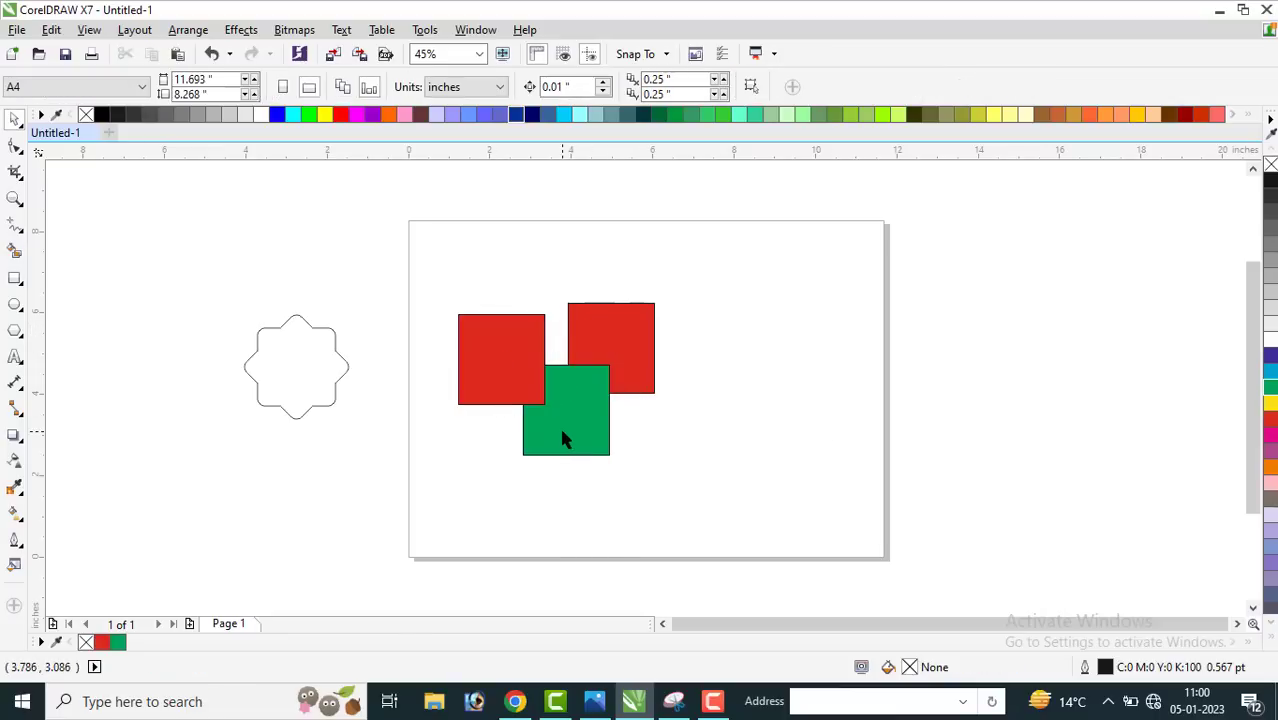
pyautogui.click(514, 348)
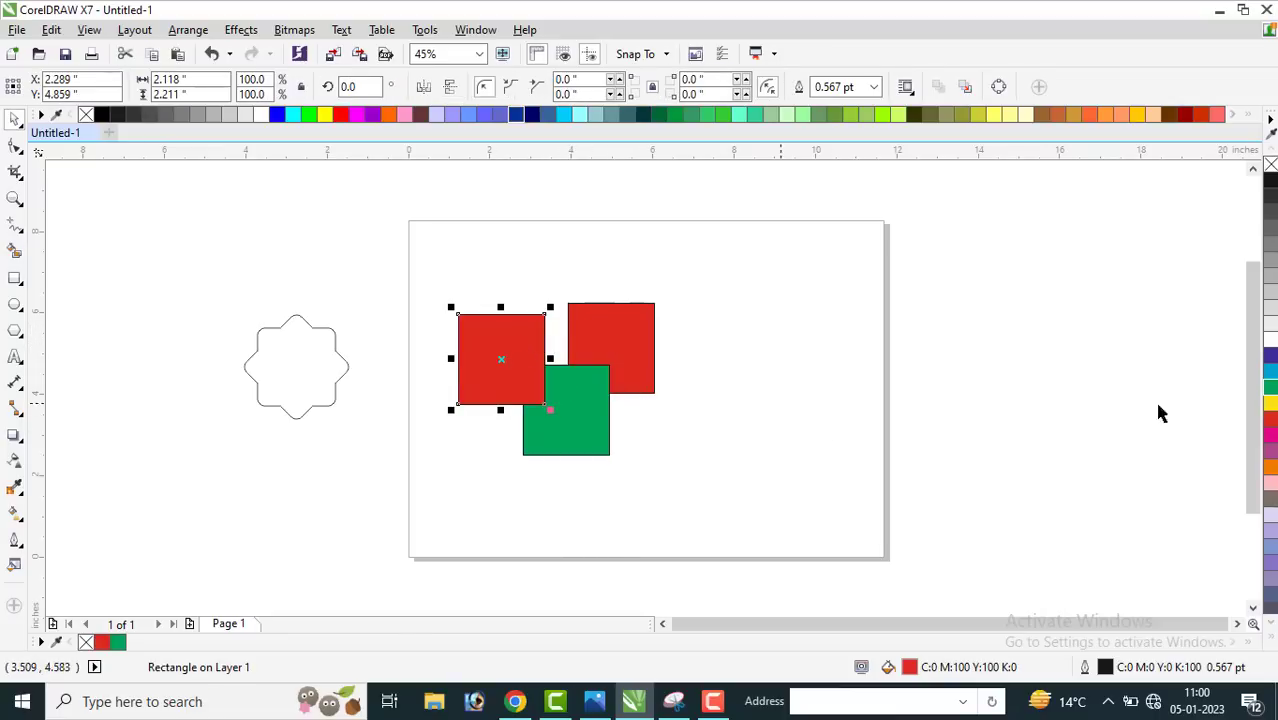
pyautogui.click(640, 335)
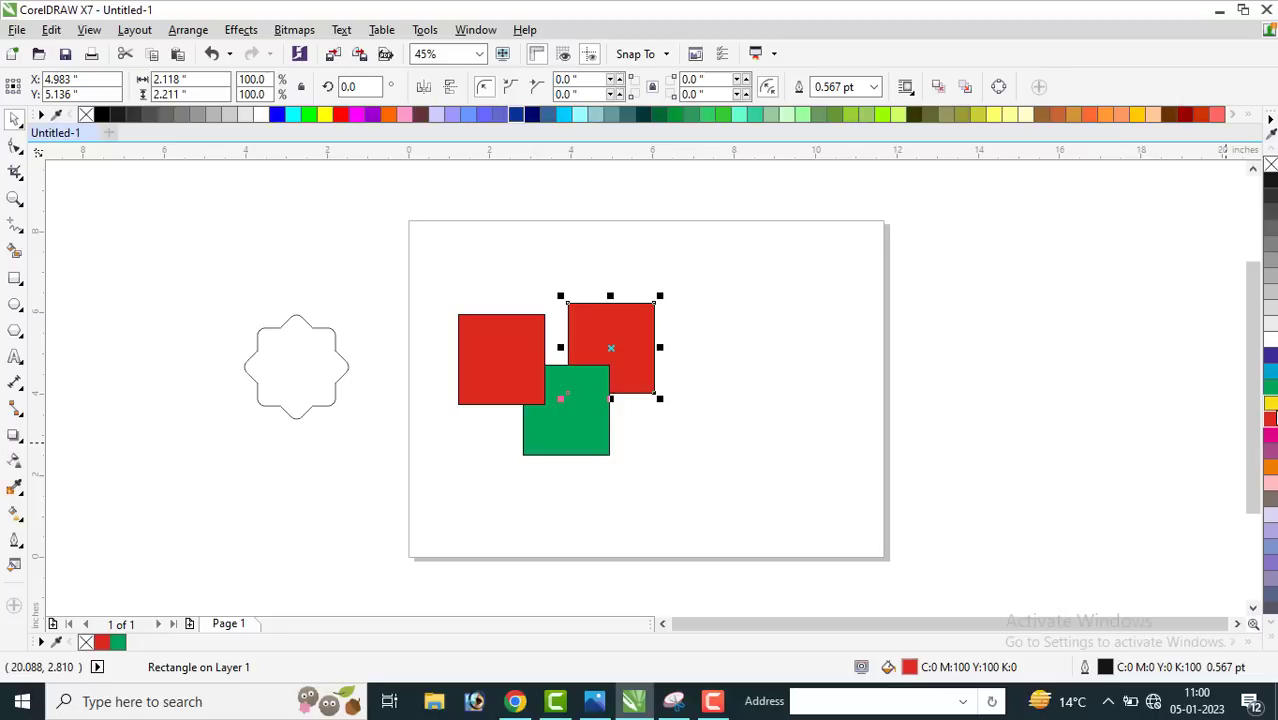
pyautogui.click(1270, 403)
pyautogui.click(498, 319)
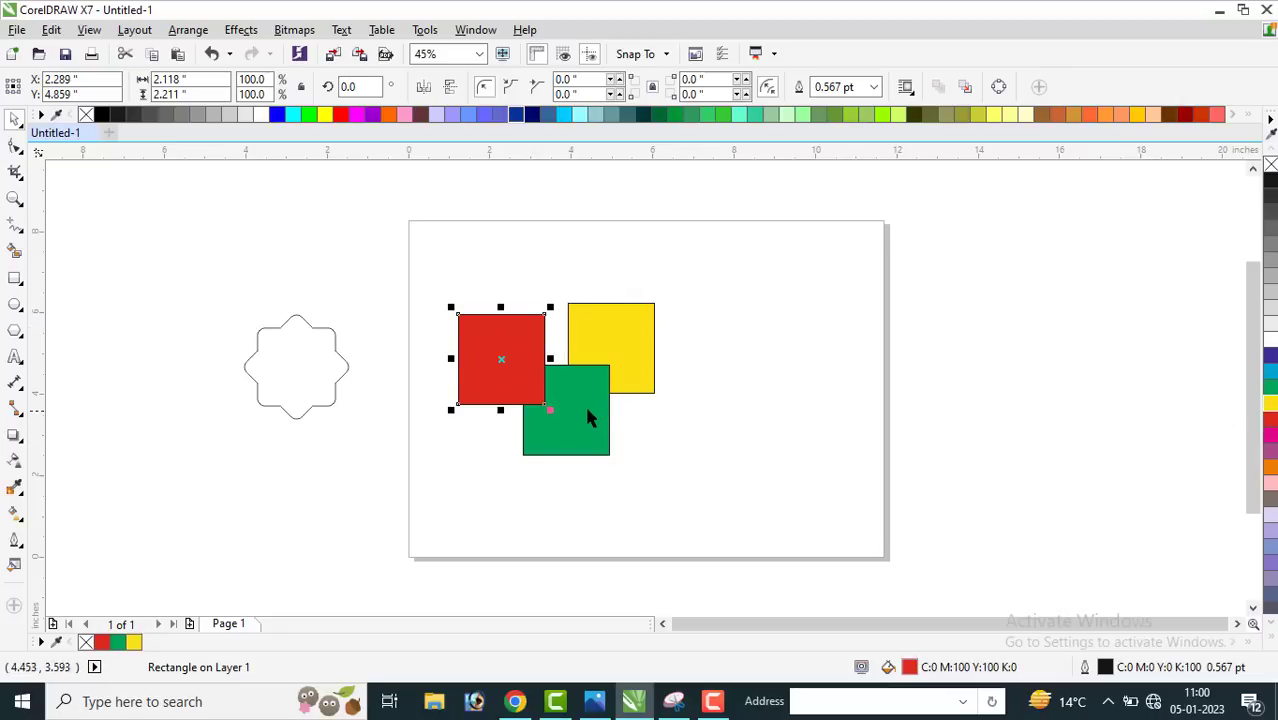
# Step: Weld the red, green and yellow rectangles with yellow selected last, and delete the welded shape
pyautogui.keyDown('shift'); pyautogui.click(603, 438); pyautogui.keyUp('shift')
pyautogui.keyDown('shift'); pyautogui.click(640, 340); pyautogui.keyUp('shift')
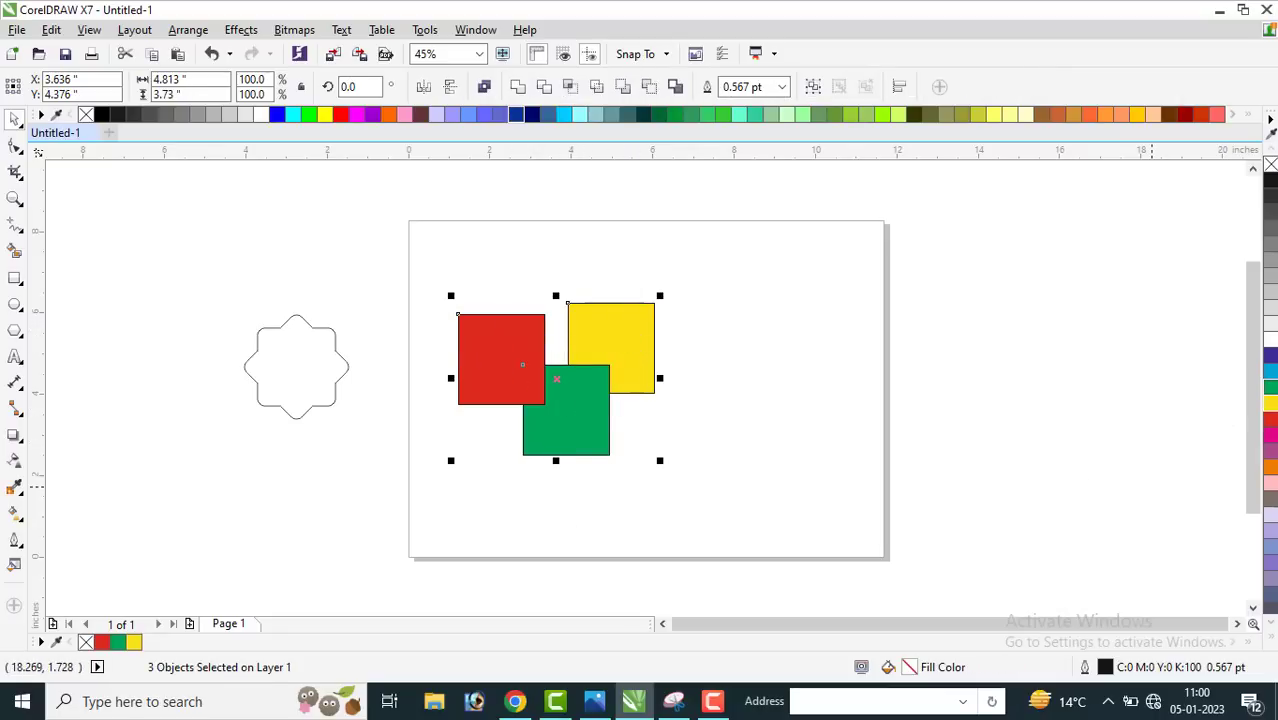
pyautogui.click(517, 86)
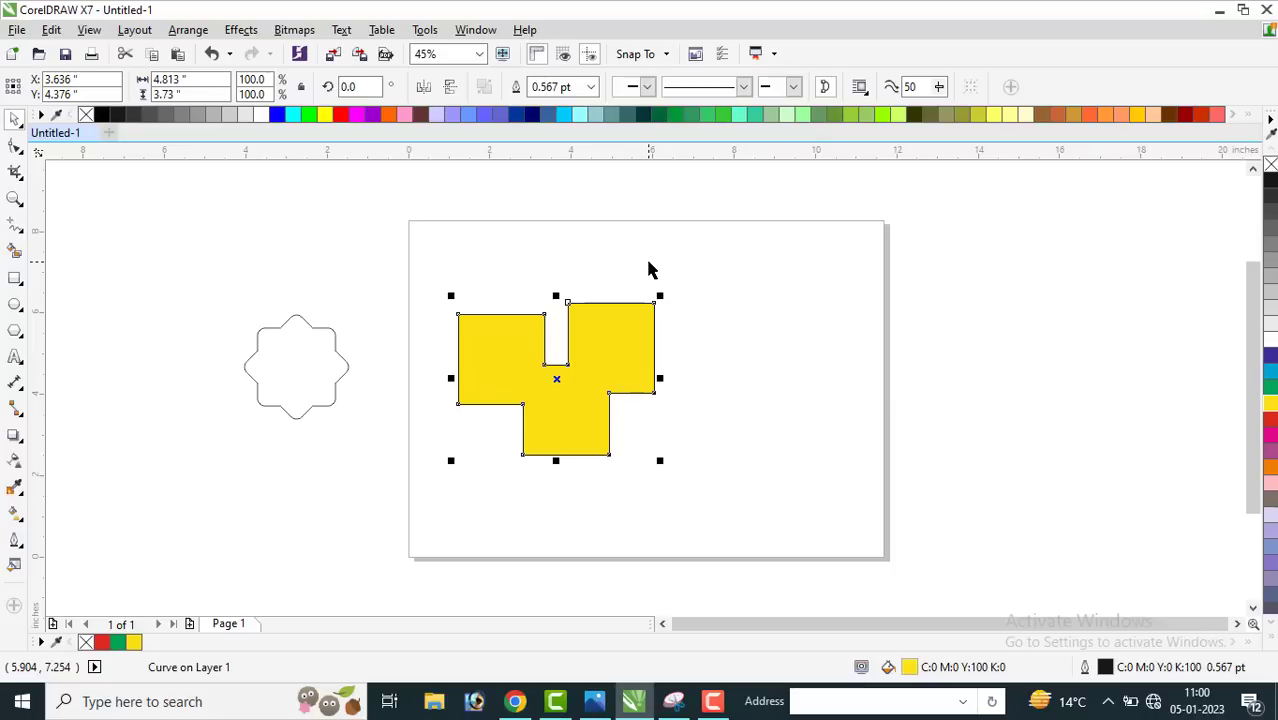
pyautogui.press('Delete')
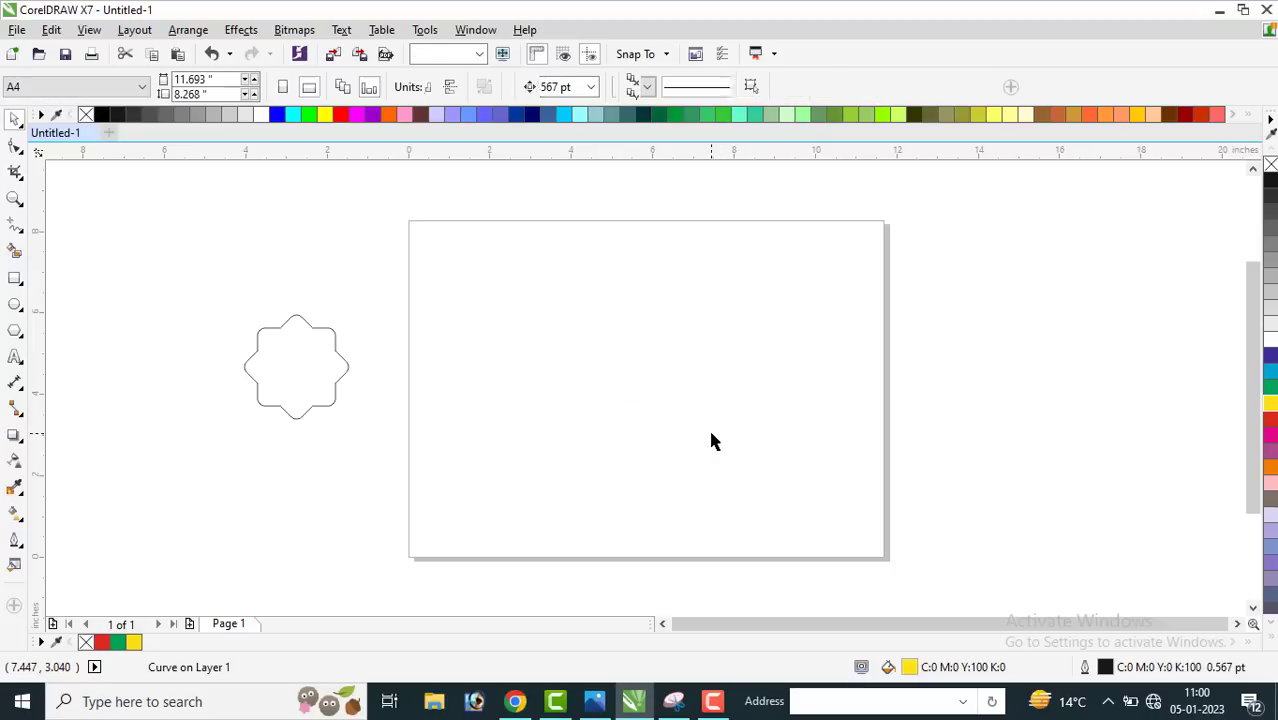
# Step: Draw a rectangle about 2.56 by 2.51 inches and a circle about 3.71 inches wide overlapping its right side
pyautogui.click(15, 278)
pyautogui.moveTo(503, 326); pyautogui.dragTo(607, 429)
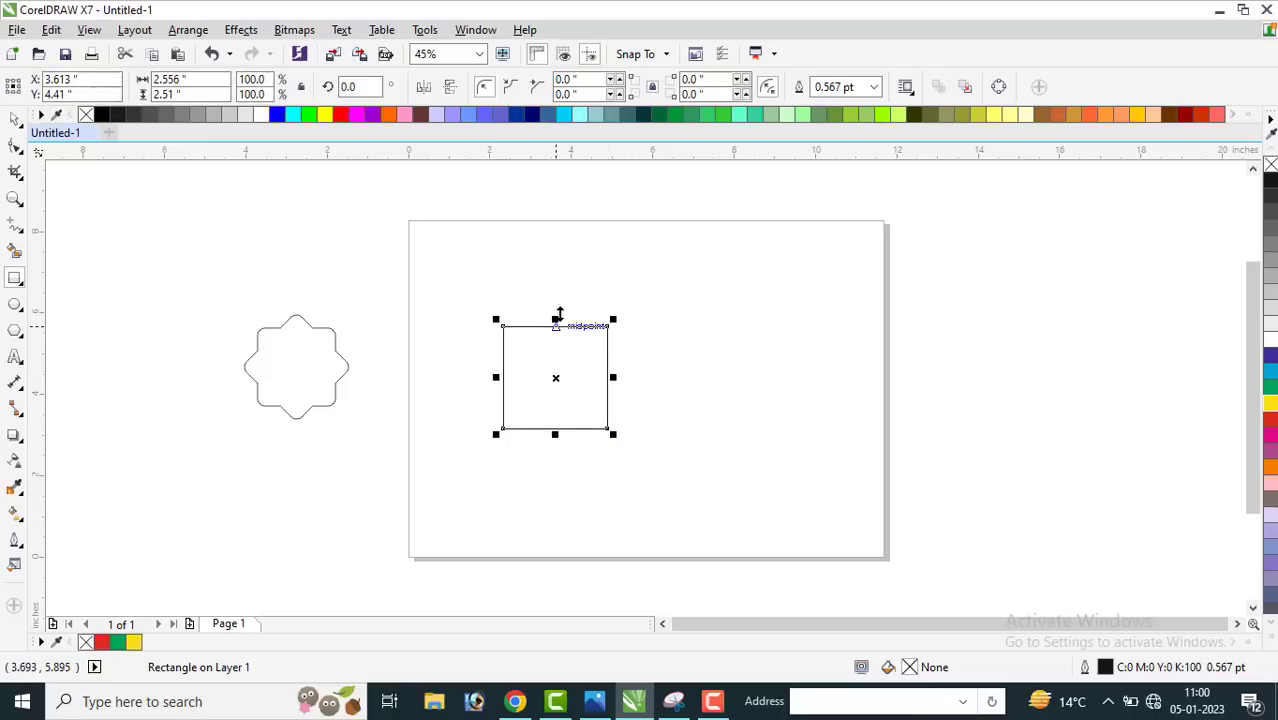
pyautogui.click(15, 305)
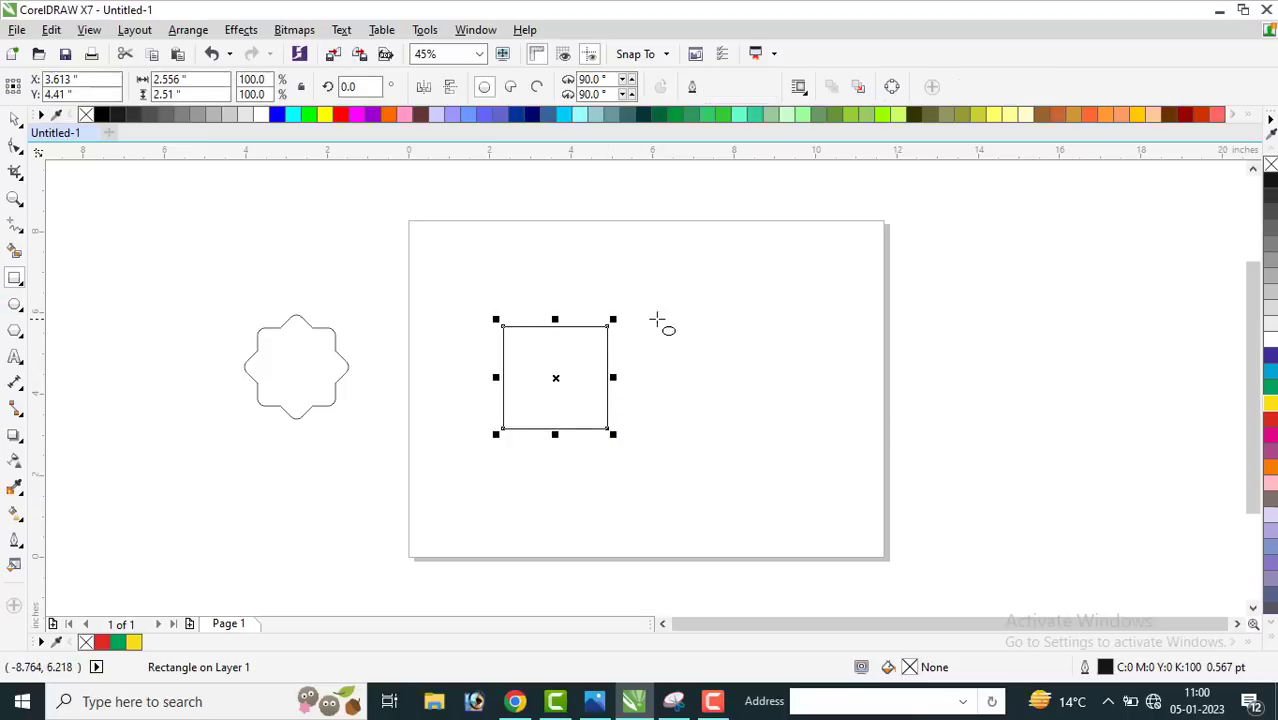
pyautogui.moveTo(578, 302); pyautogui.dragTo(705, 446)
pyautogui.press('space')
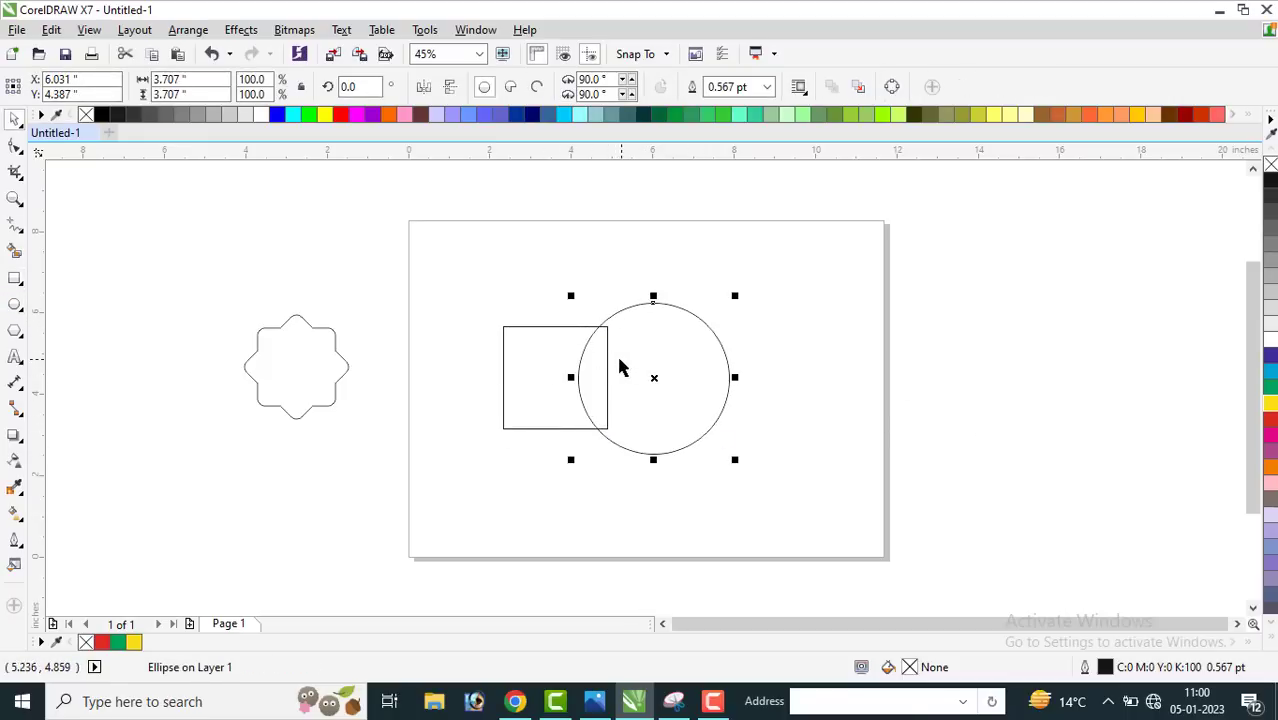
# Step: Trim the rectangle with the circle by selecting the circle first and the rectangle last, and move the circle away to the right
pyautogui.click(543, 336)
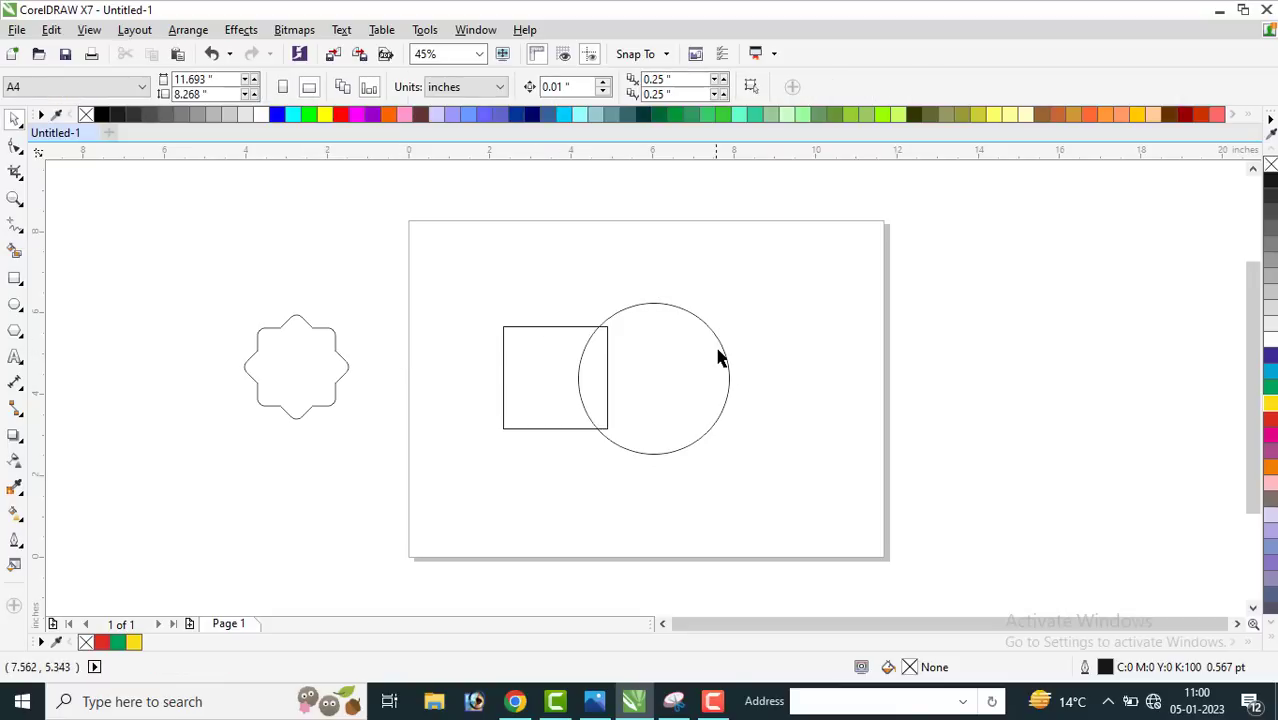
pyautogui.click(728, 367)
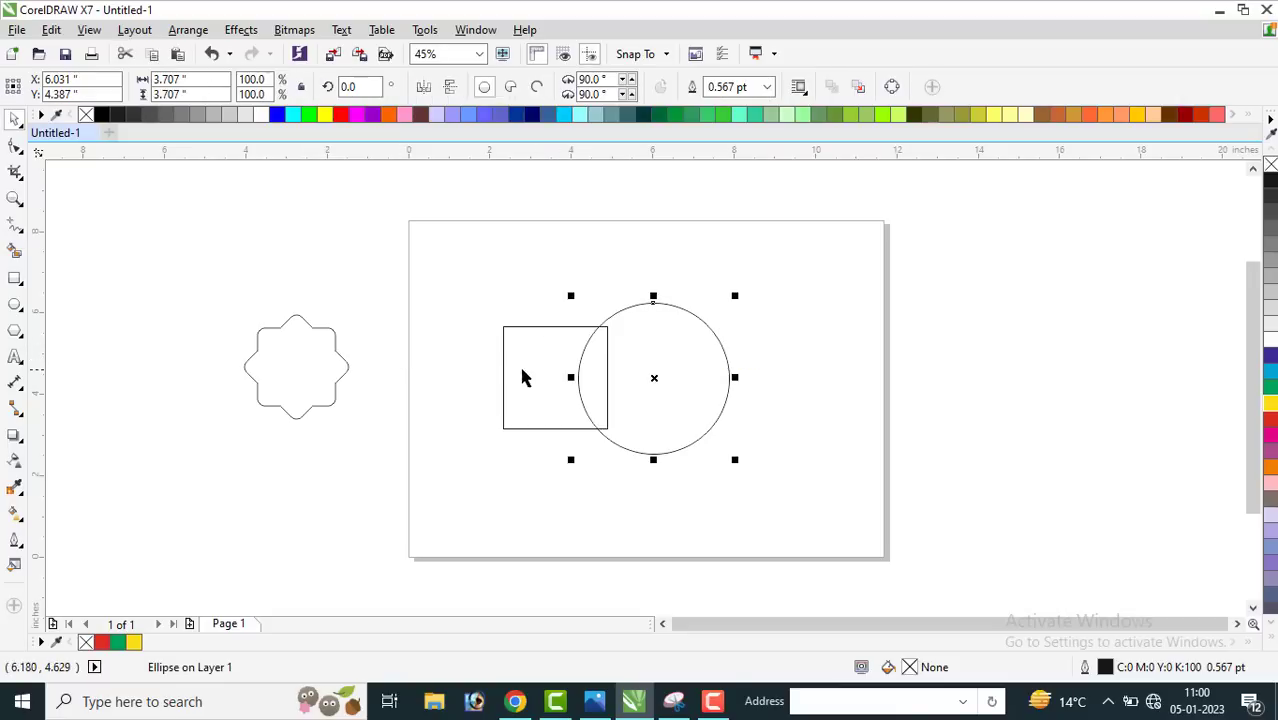
pyautogui.keyDown('shift'); pyautogui.click(509, 330); pyautogui.keyUp('shift')
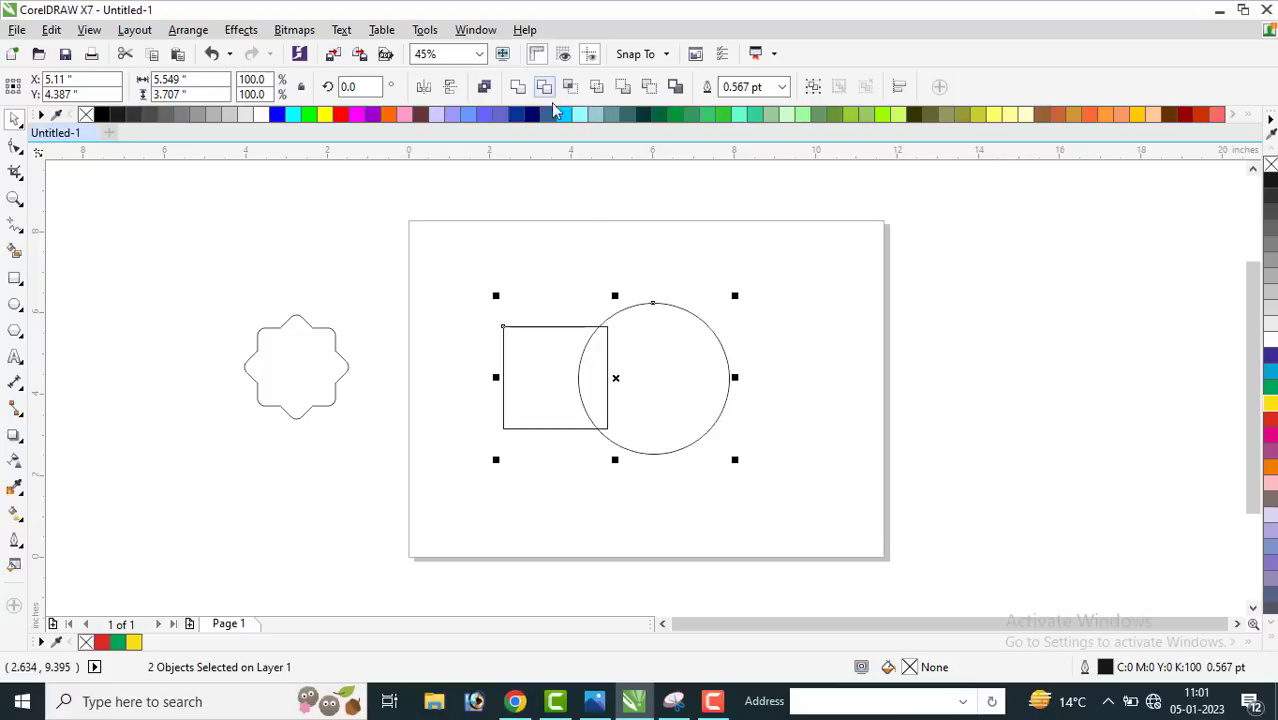
pyautogui.click(647, 327)
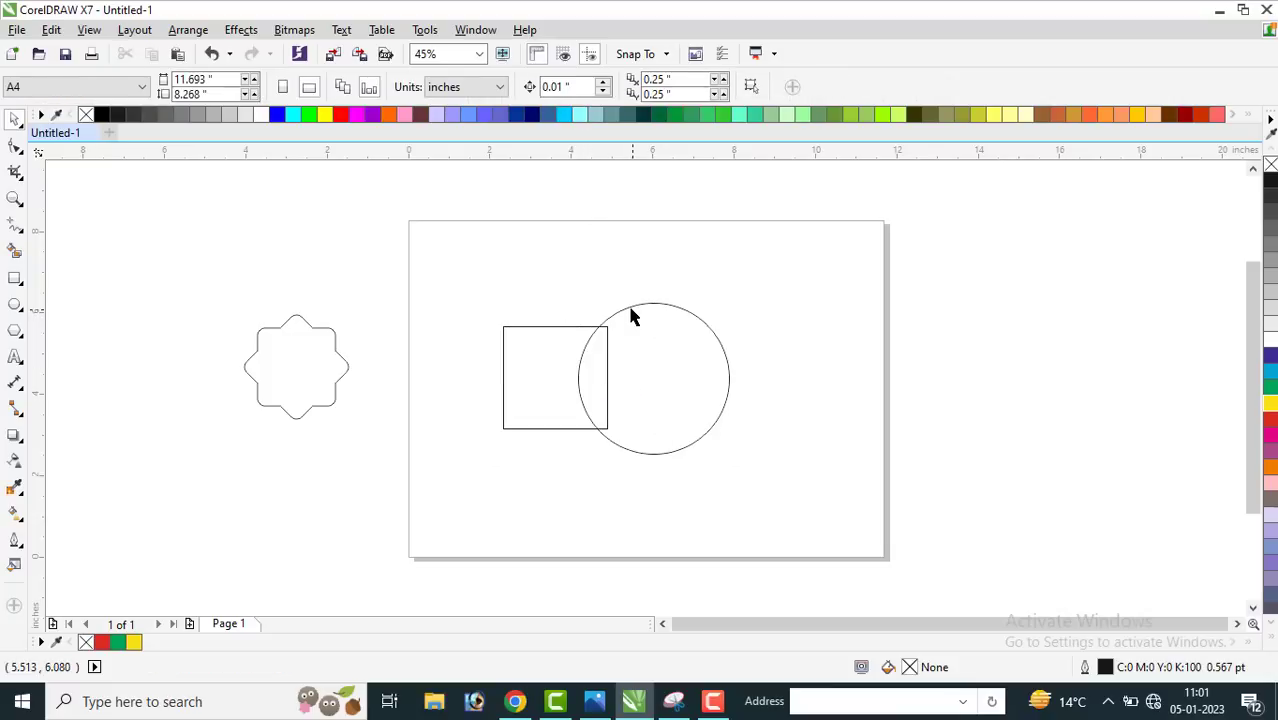
pyautogui.click(633, 307)
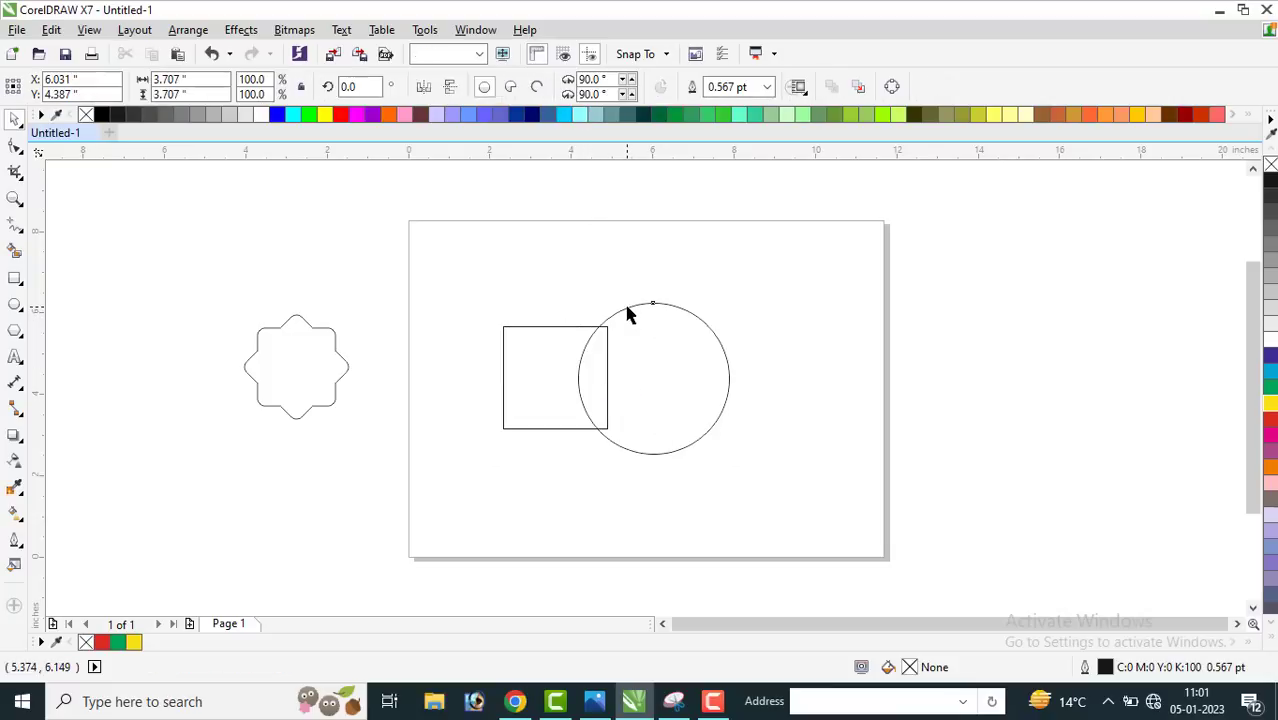
pyautogui.keyDown('shift'); pyautogui.click(520, 329); pyautogui.keyUp('shift')
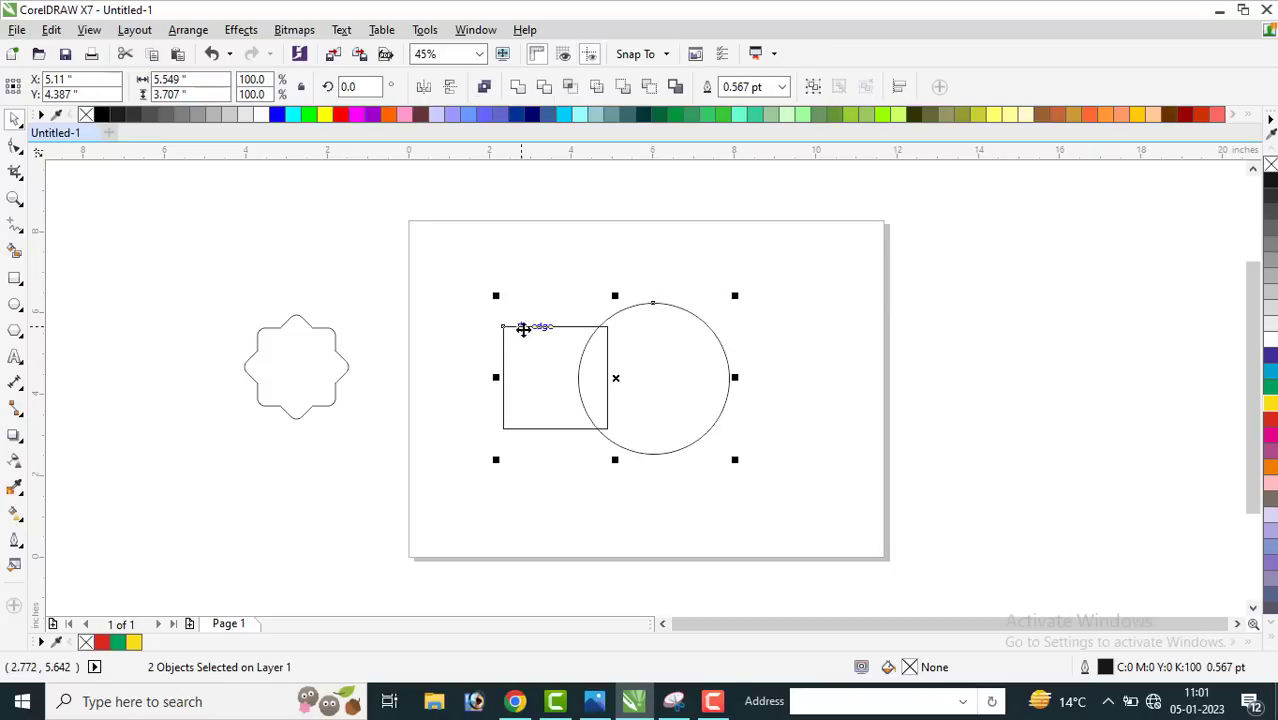
pyautogui.click(545, 88)
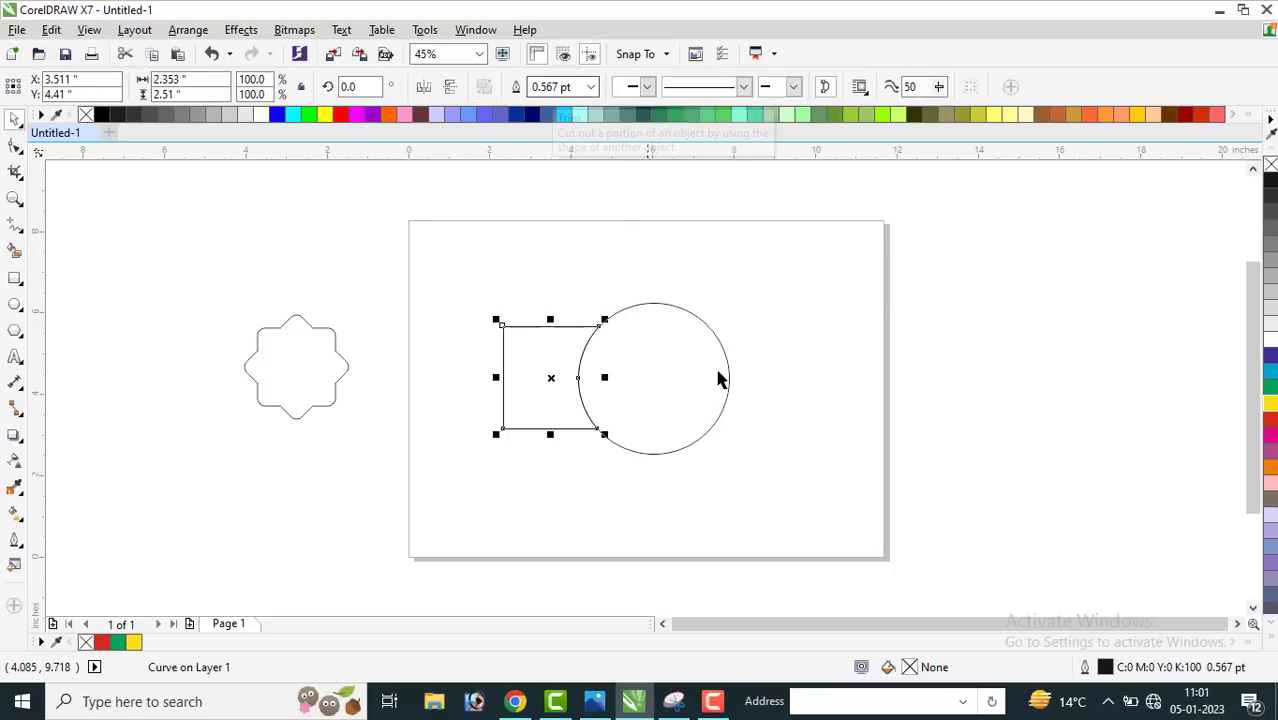
pyautogui.click(689, 320)
pyautogui.moveTo(689, 320); pyautogui.dragTo(764, 341)
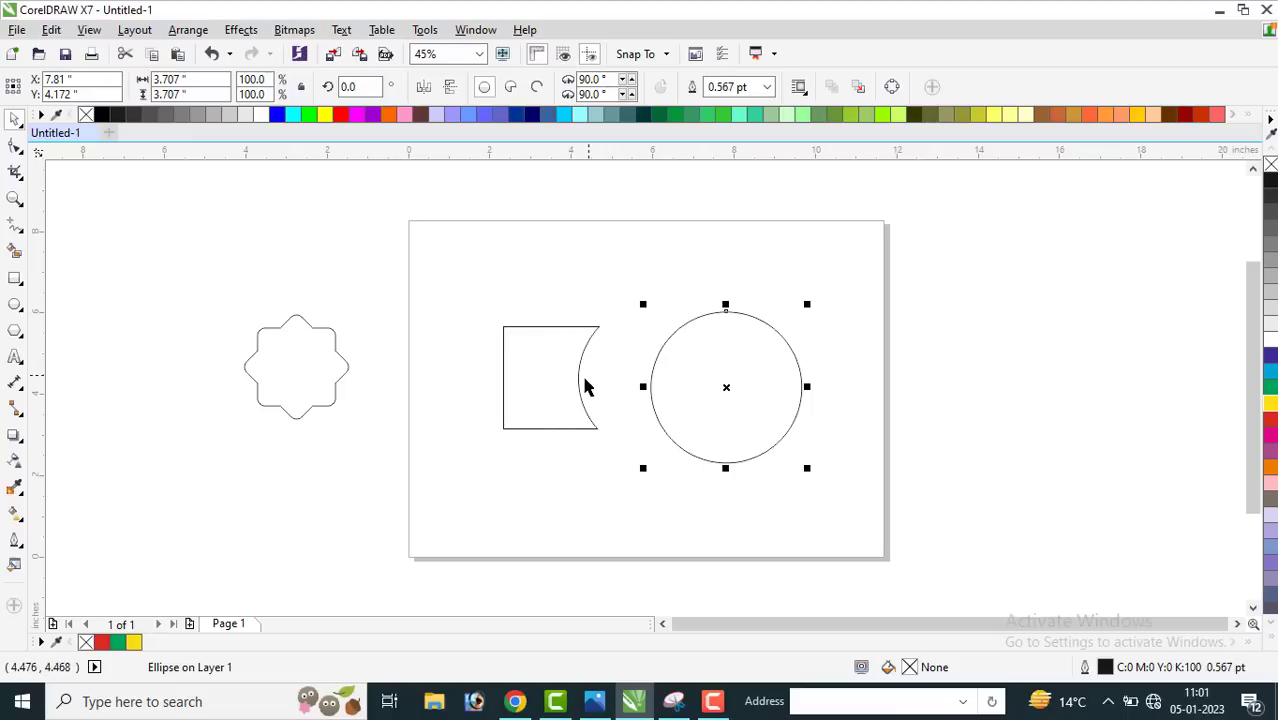
# Step: Undo the circle's move and the trim of the rectangle, and clear the selection
pyautogui.hotkey('ctrl', 'z')
pyautogui.keyDown('shift'); pyautogui.click(598, 408); pyautogui.keyUp('shift')
pyautogui.click(845, 360)
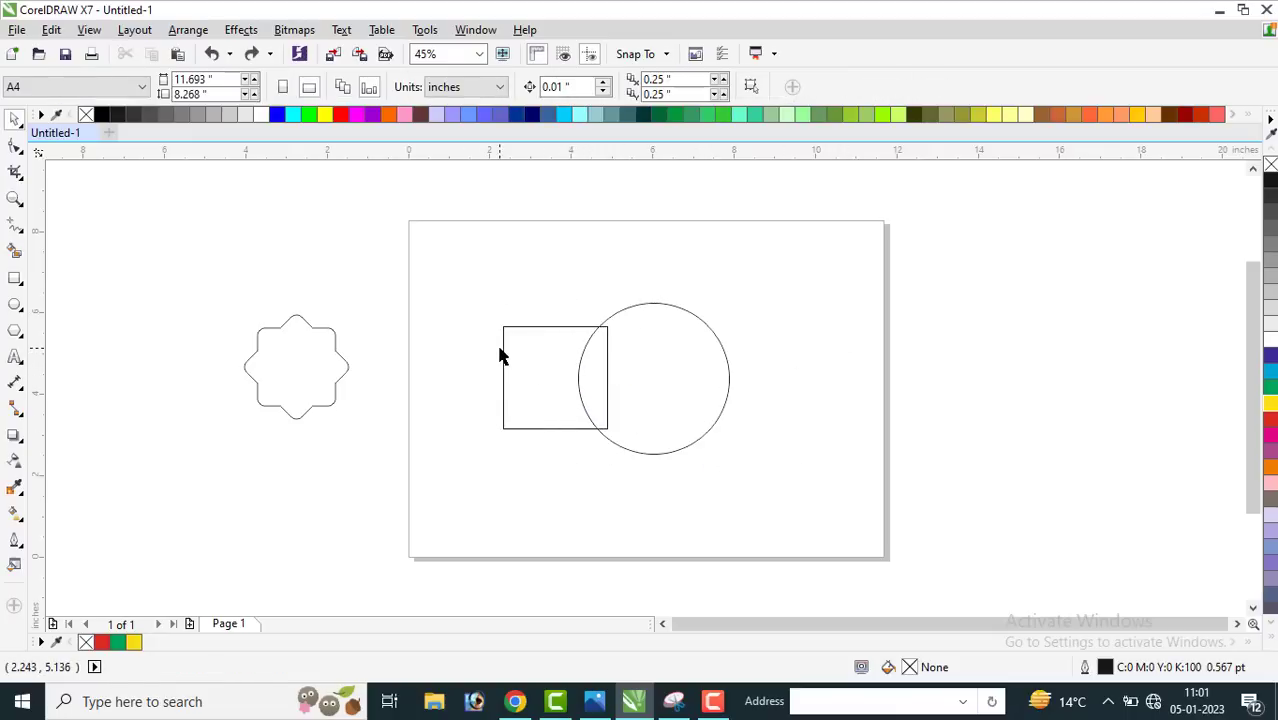
# Step: Trim the circle with the rectangle by selecting the rectangle first and the circle last, and move the trimmed circle to the right
pyautogui.click(503, 350)
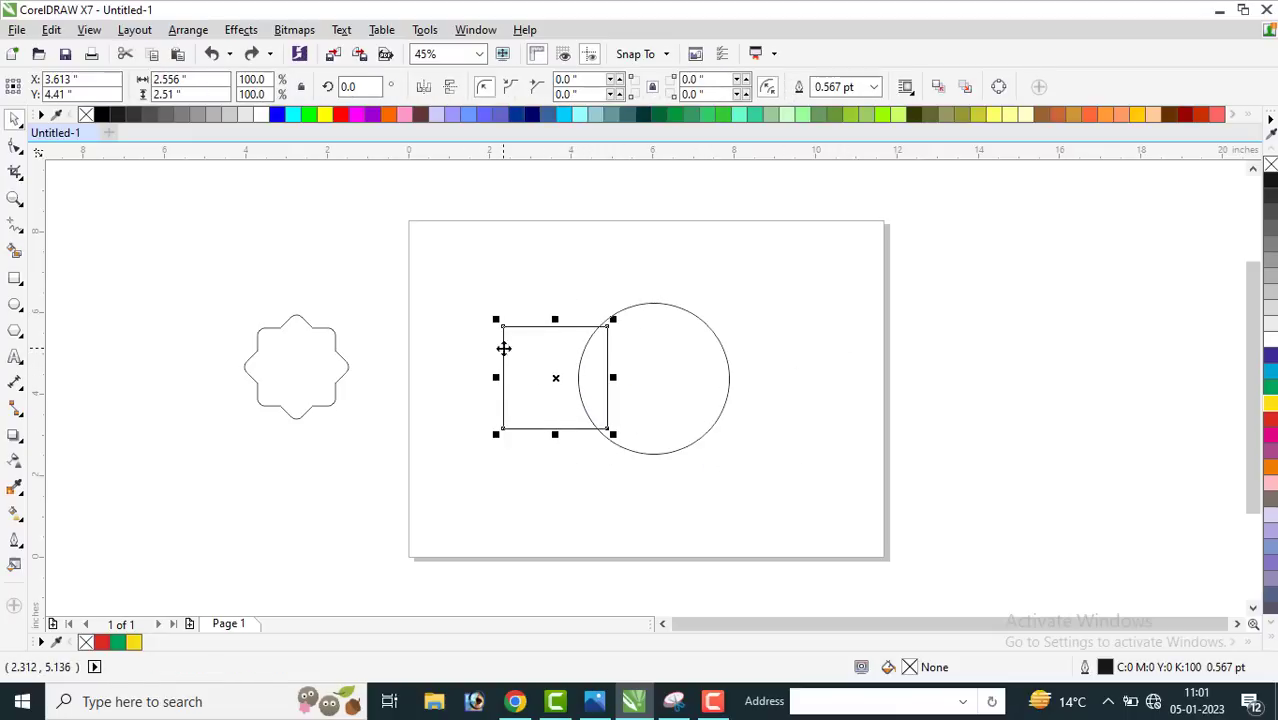
pyautogui.keyDown('shift'); pyautogui.click(719, 340); pyautogui.keyUp('shift')
pyautogui.click(543, 87)
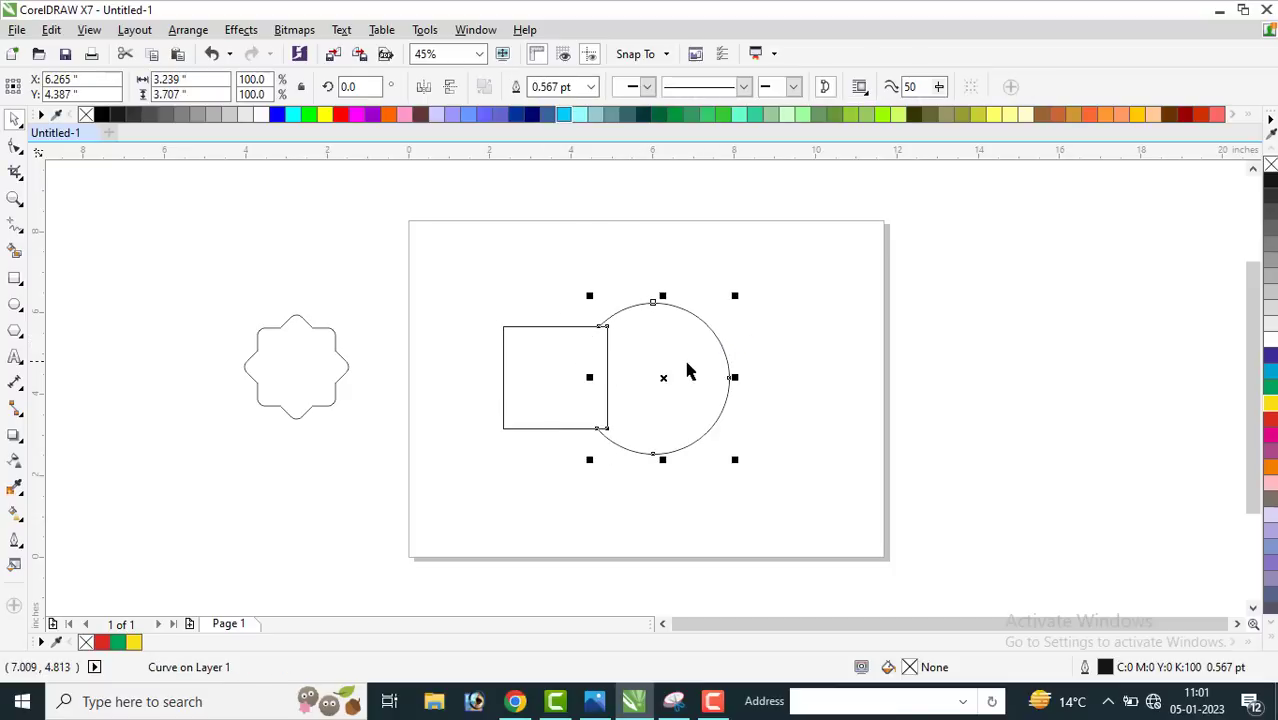
pyautogui.click(736, 370)
pyautogui.moveTo(728, 370); pyautogui.dragTo(854, 369)
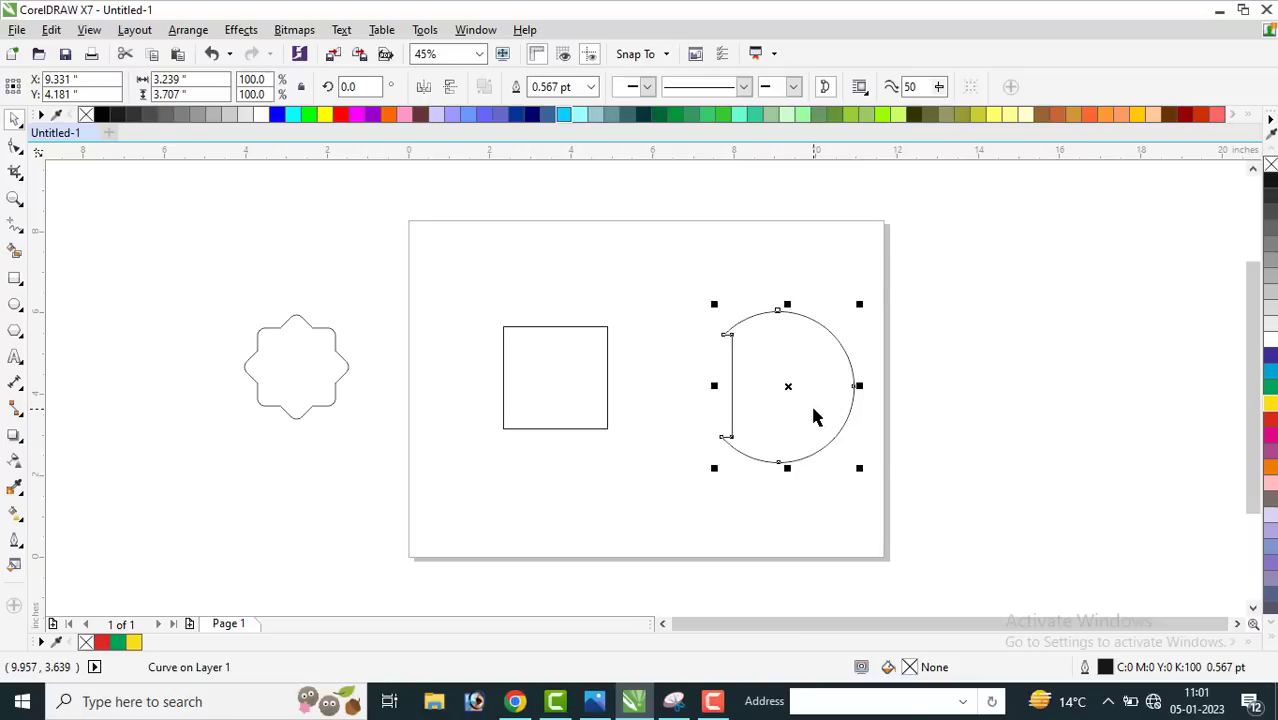
pyautogui.click(510, 268)
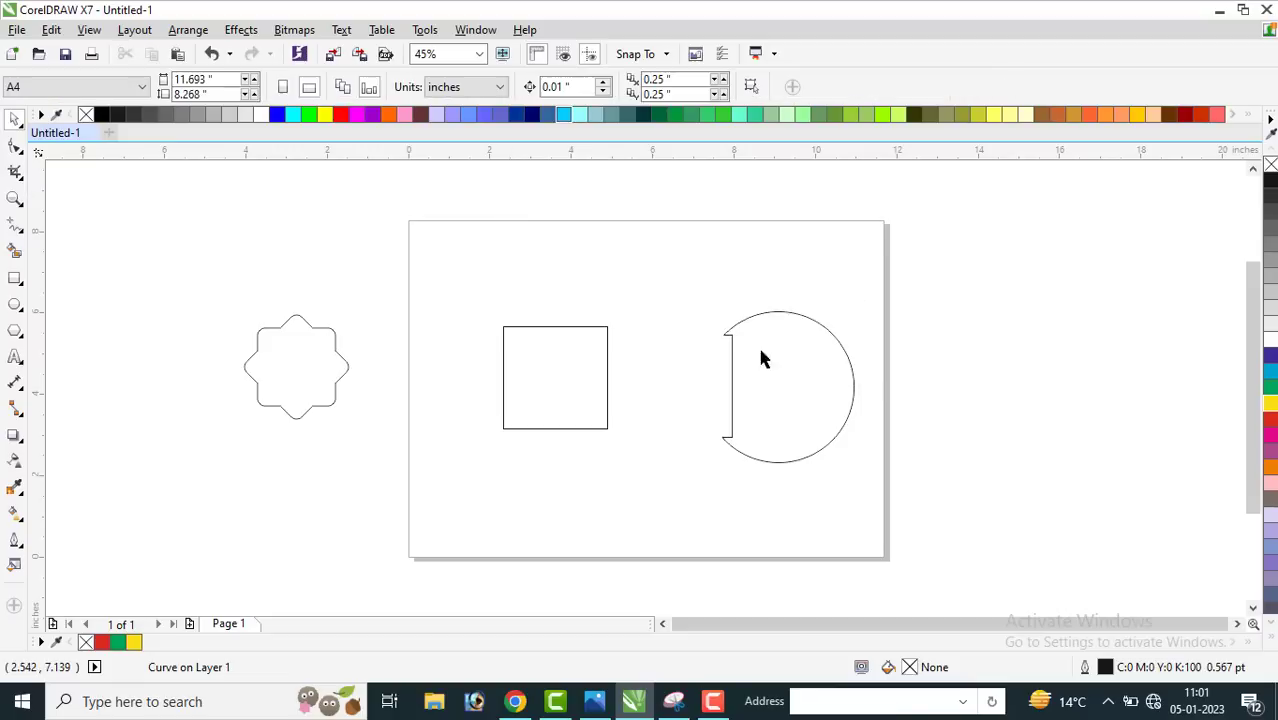
# Step: Delete the trimmed circle and select the remaining rectangle
pyautogui.click(735, 333)
pyautogui.click(516, 185)
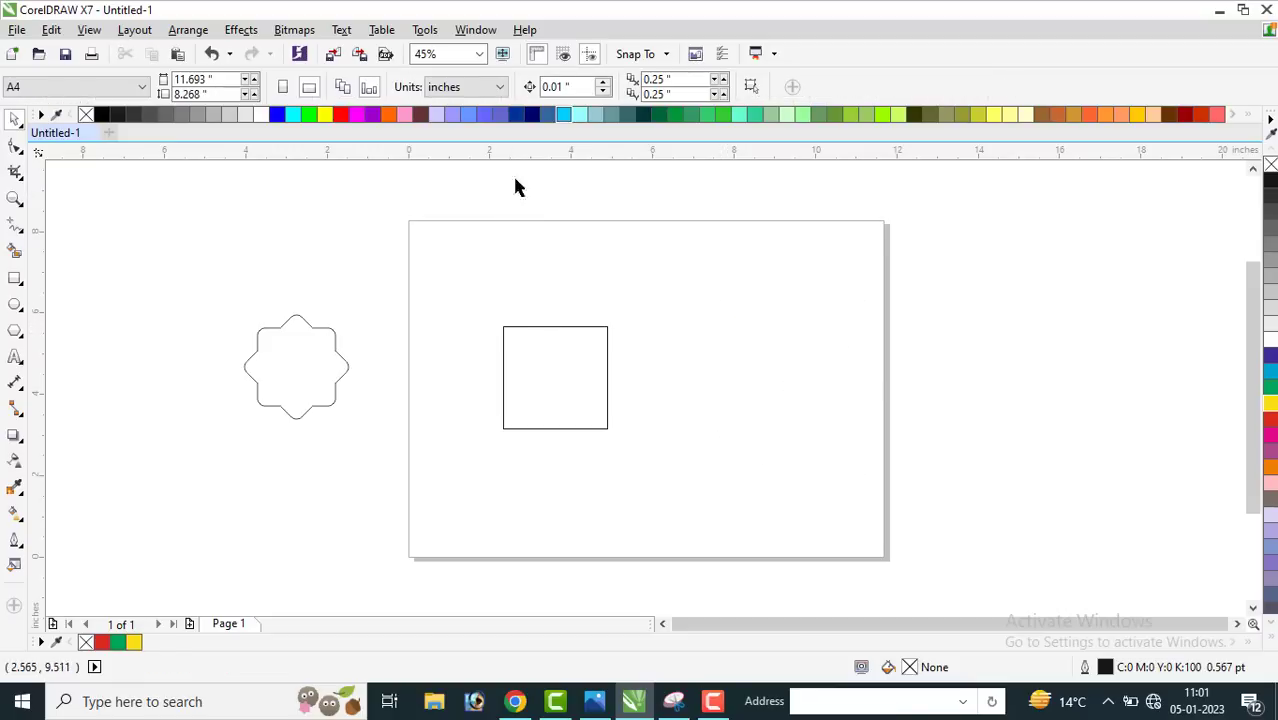
pyautogui.click(551, 330)
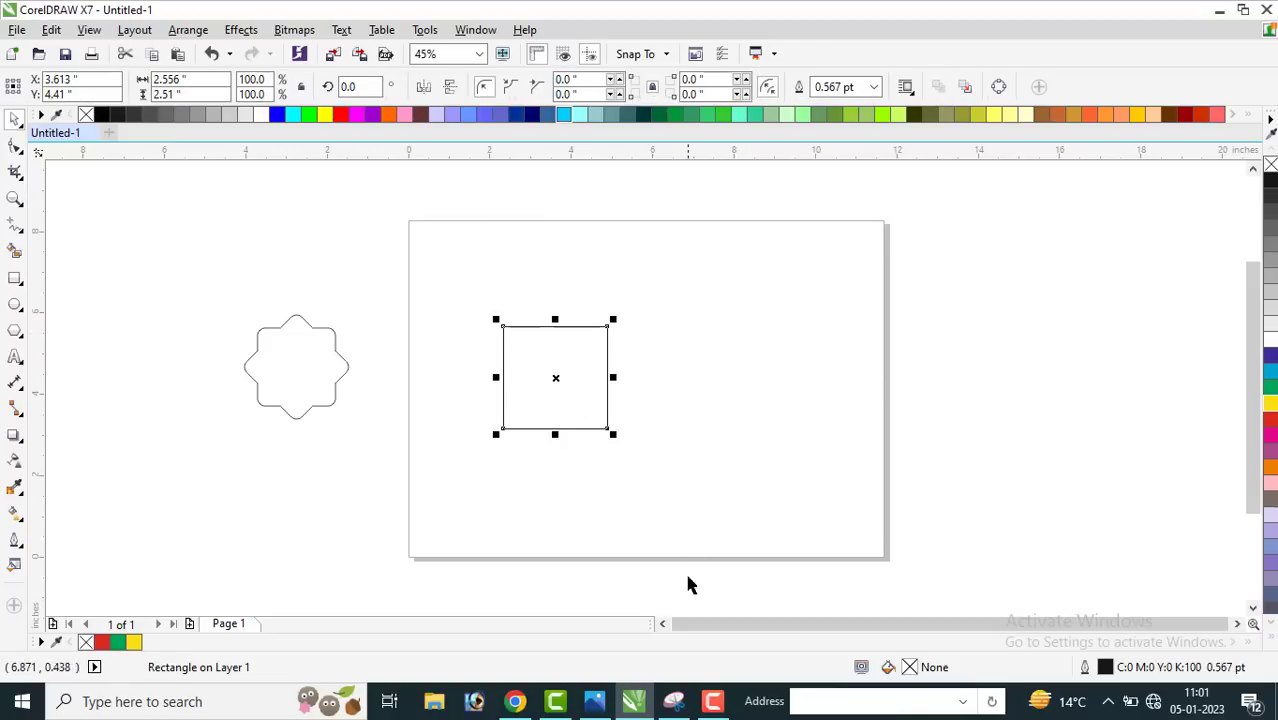
pyautogui.click(712, 701)
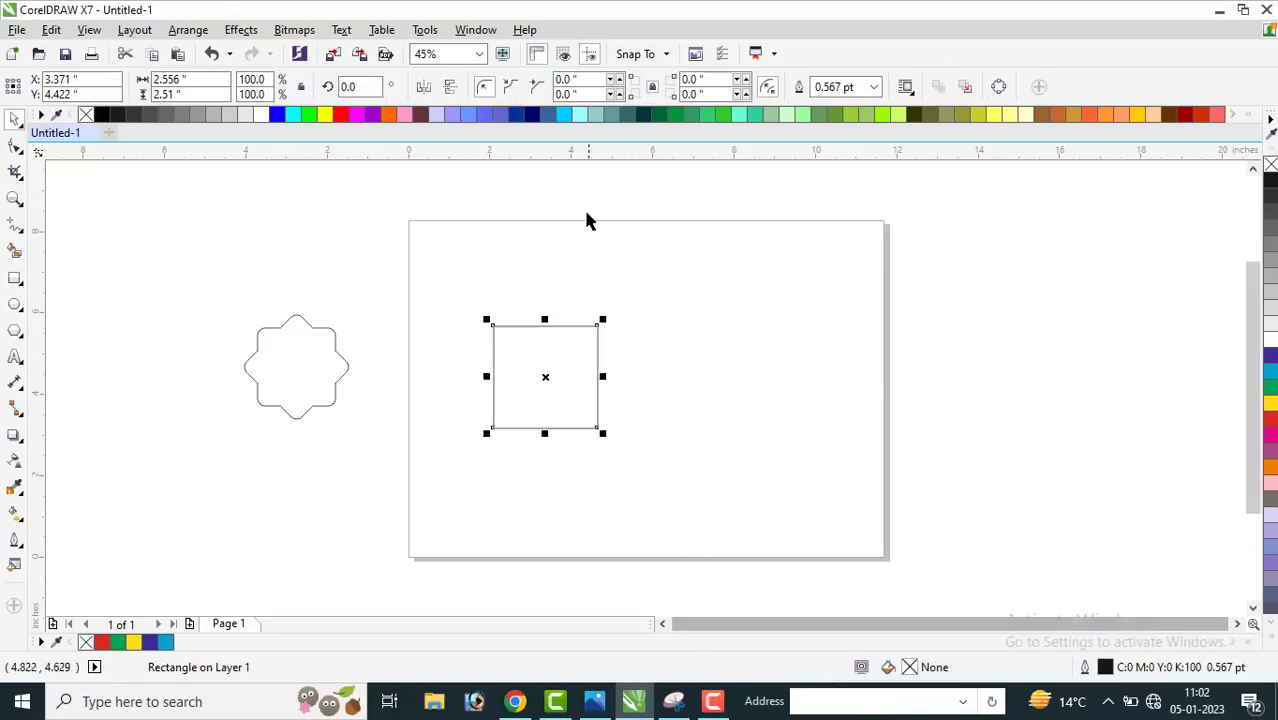
# Step: Duplicate the rectangle to the right so the two overlap slightly, and fill the original with magenta and the copy with red
pyautogui.moveTo(543, 376); pyautogui.dragTo(631, 376)
pyautogui.rightClick(631, 376)
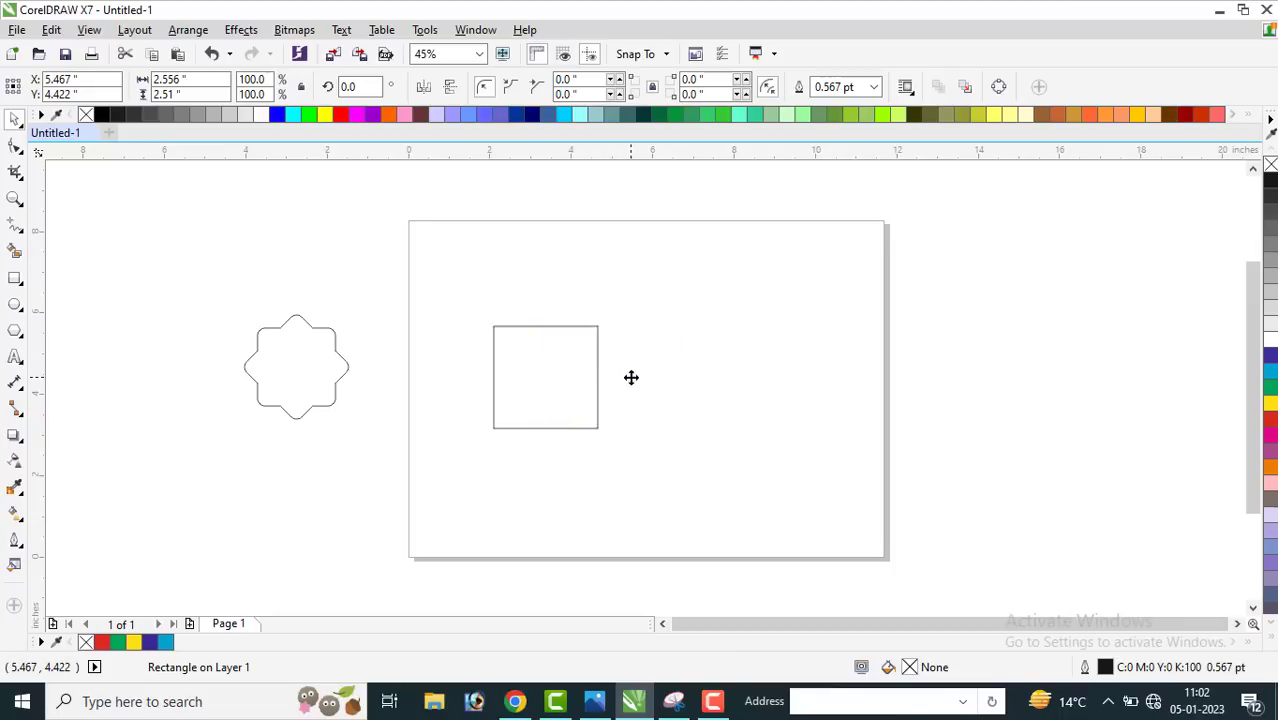
pyautogui.click(505, 360)
pyautogui.click(1270, 436)
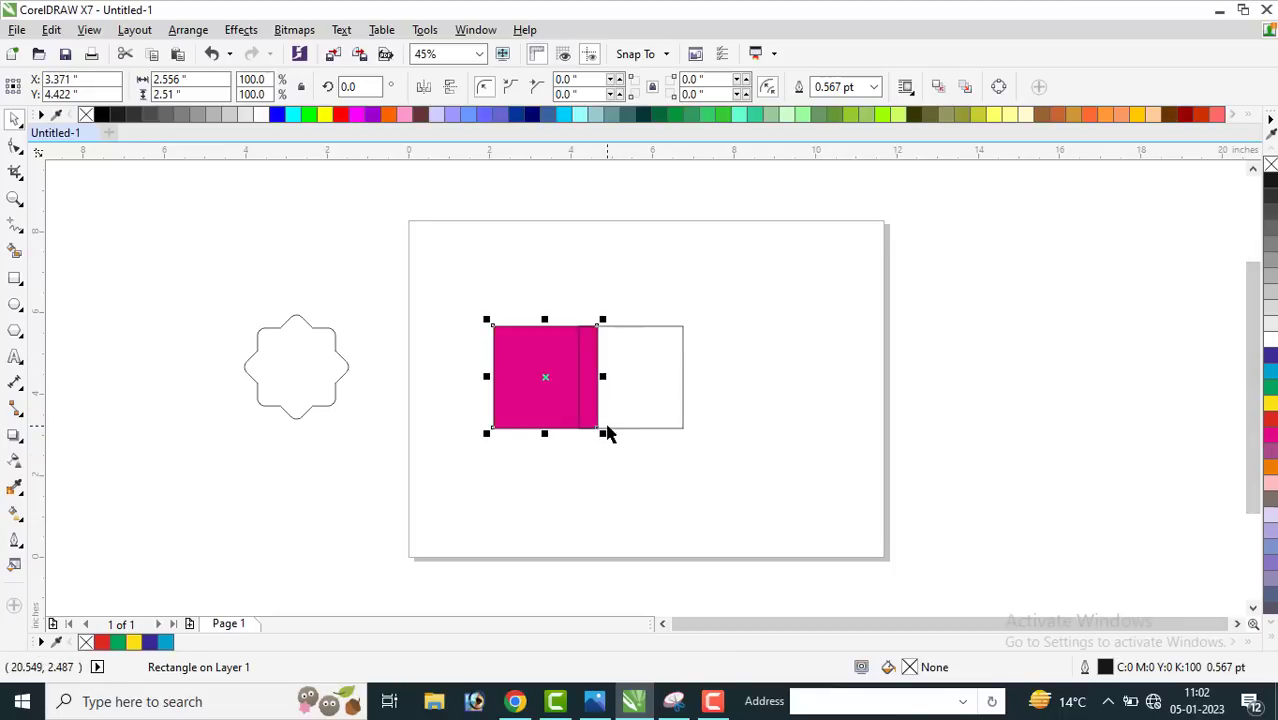
pyautogui.click(681, 345)
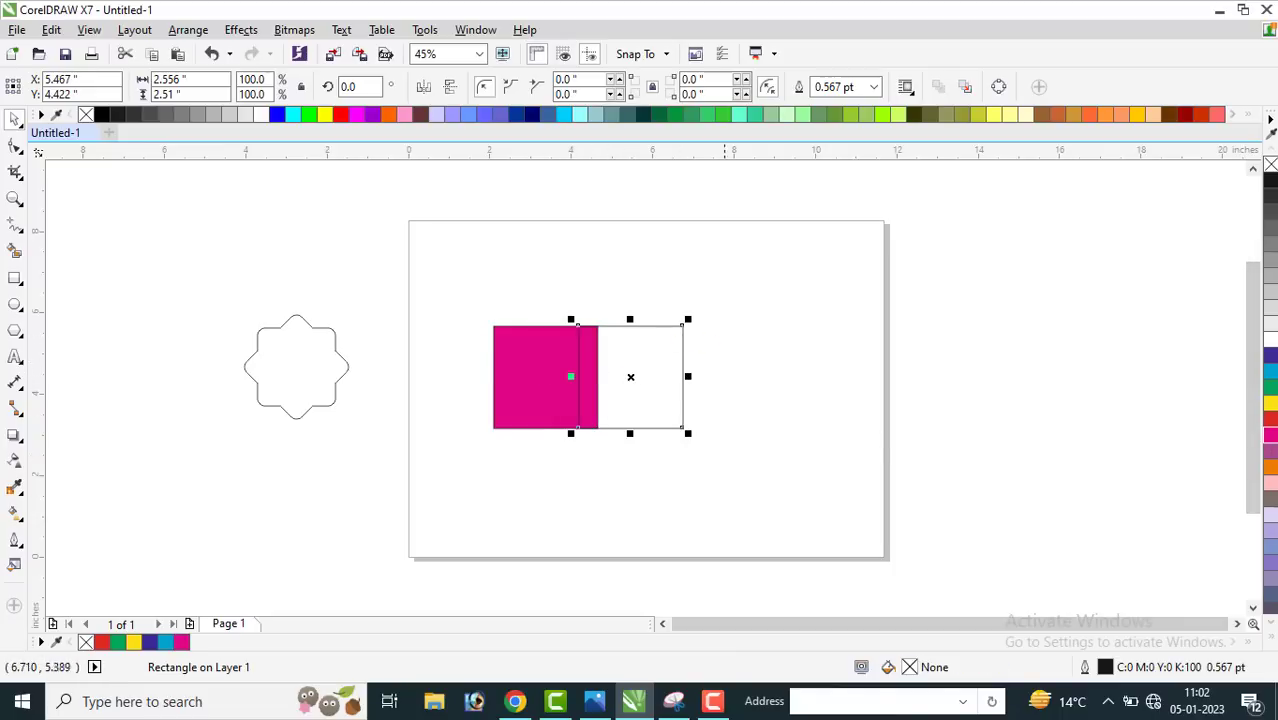
pyautogui.click(1270, 418)
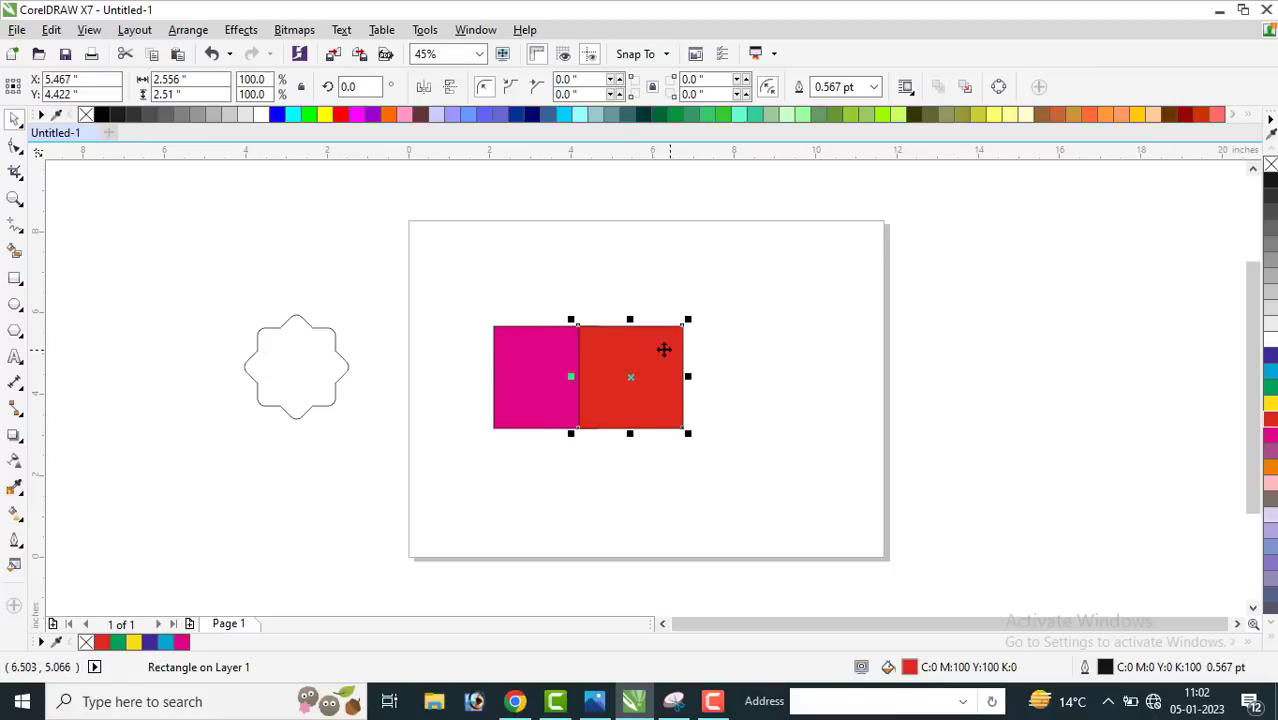
# Step: Intersect the rectangles with red selected first and magenta last, and move the red rectangle and the intersection strip apart
pyautogui.moveTo(662, 348); pyautogui.dragTo(797, 350)
pyautogui.hotkey('ctrl', 'z')
pyautogui.keyDown('shift'); pyautogui.click(515, 343); pyautogui.keyUp('shift')
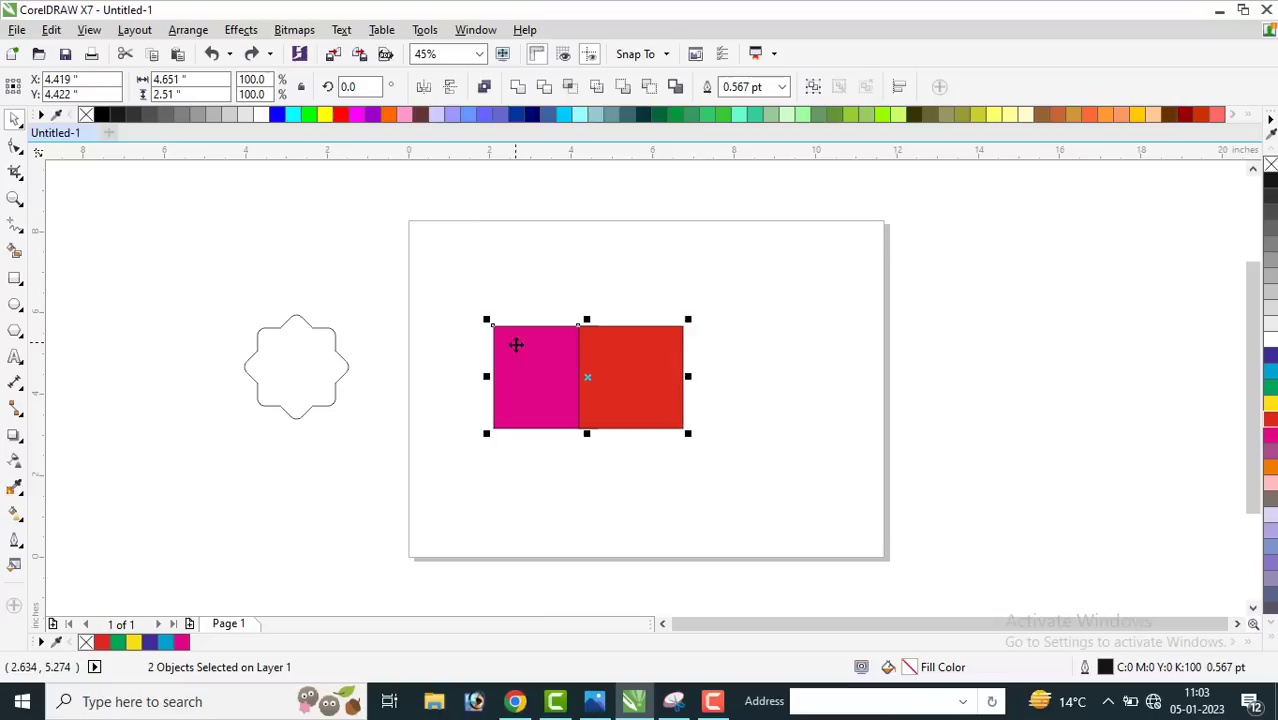
pyautogui.click(571, 88)
pyautogui.click(716, 344)
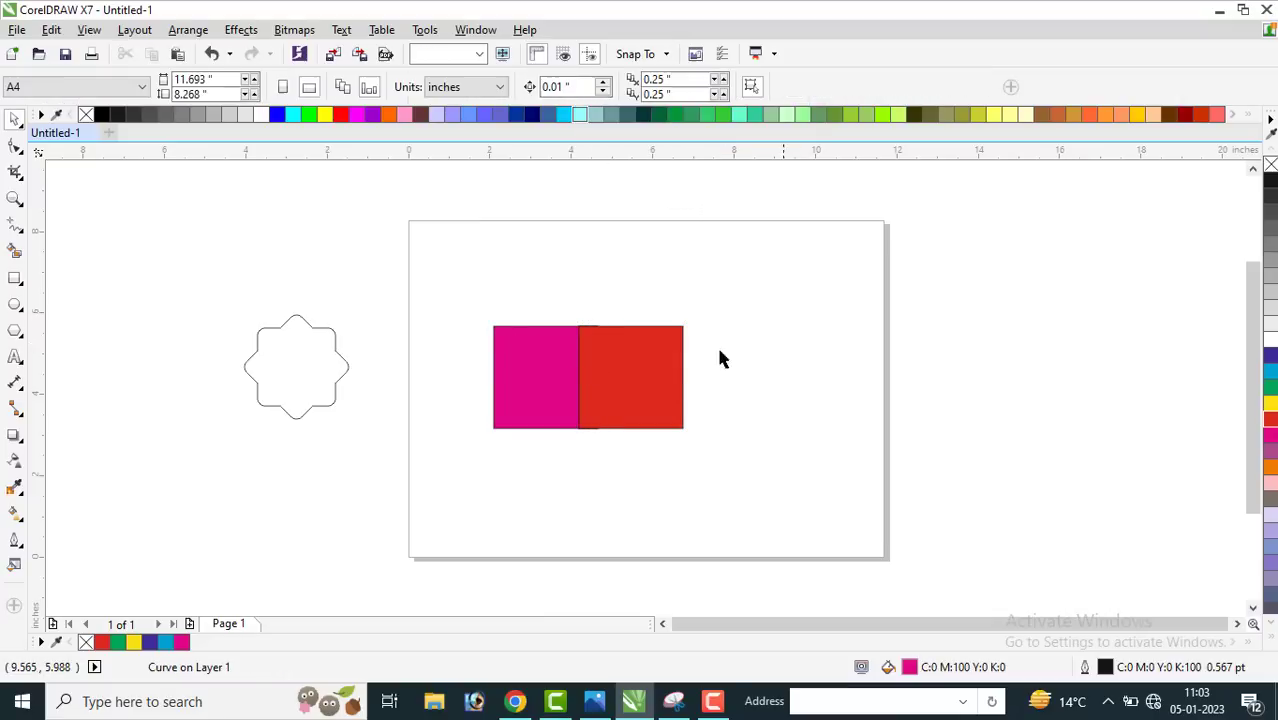
pyautogui.moveTo(587, 366); pyautogui.dragTo(716, 379)
pyautogui.moveTo(590, 368); pyautogui.dragTo(339, 484)
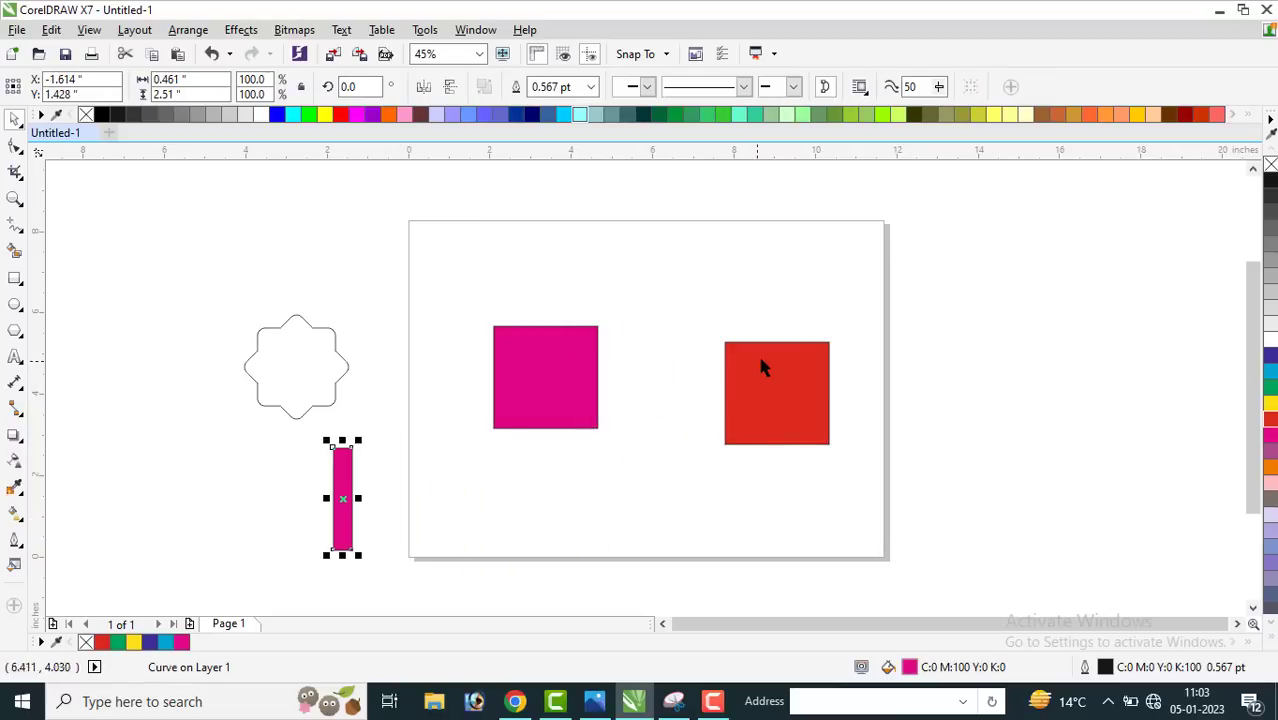
# Step: Move the red rectangle back over the magenta one's right edge and send it behind the magenta rectangle
pyautogui.moveTo(760, 367); pyautogui.dragTo(634, 346)
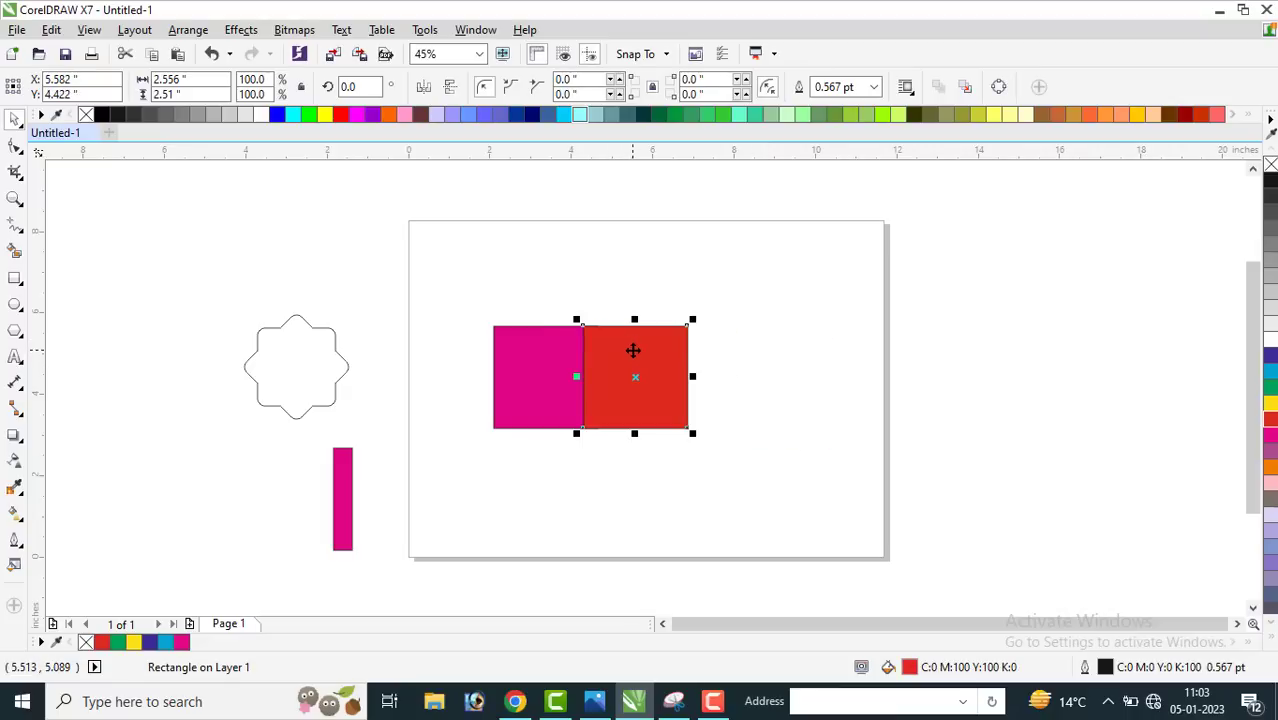
pyautogui.hotkey('shift', 'pagedown')
pyautogui.press('Escape')
pyautogui.click(579, 362)
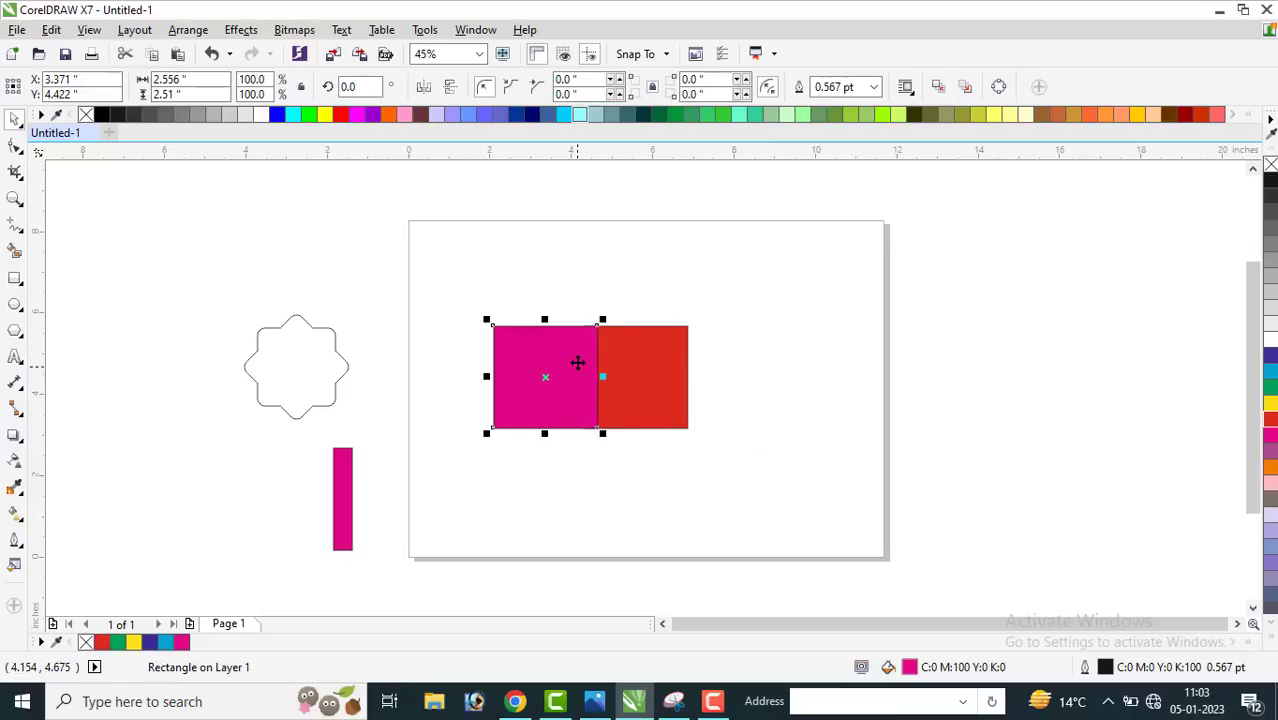
pyautogui.moveTo(579, 362)
pyautogui.mouseDown()
pyautogui.moveTo(522, 365)
pyautogui.moveTo(579, 359)
pyautogui.mouseUp()
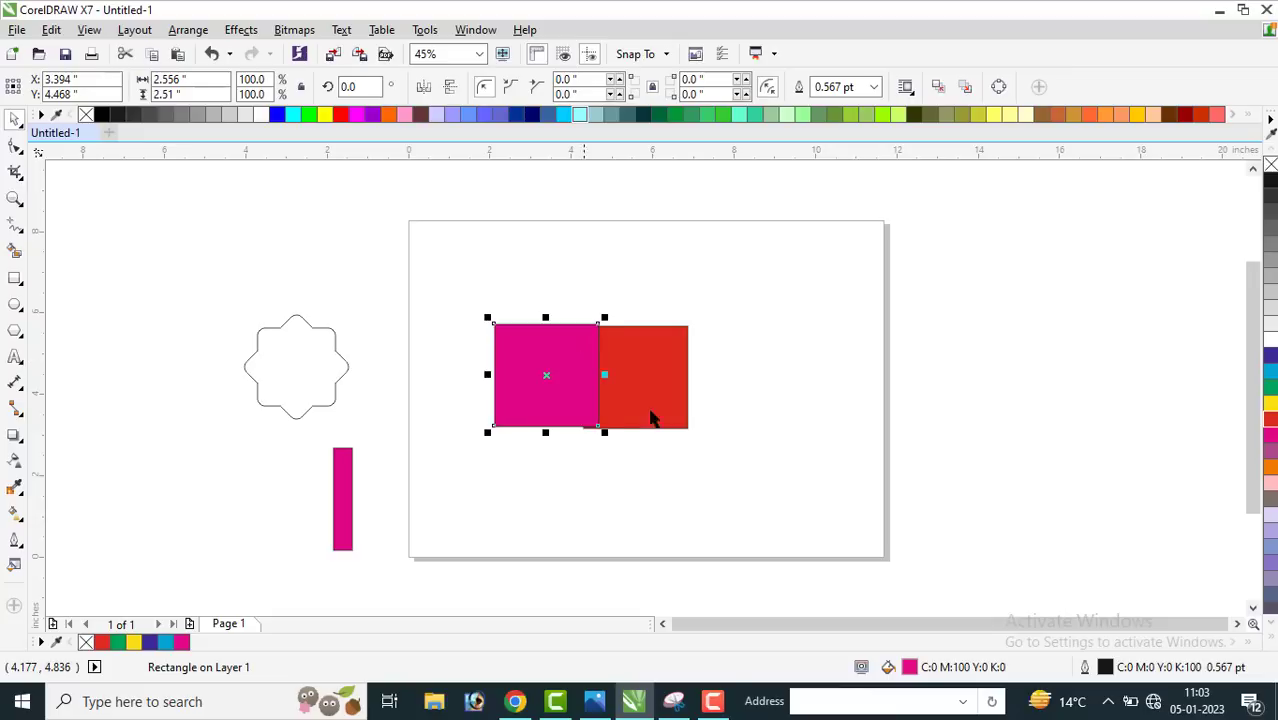
# Step: Intersect the rectangles with magenta selected first and red last, and move both rectangles and the new intersection strip apart
pyautogui.keyDown('shift'); pyautogui.click(655, 367); pyautogui.keyUp('shift')
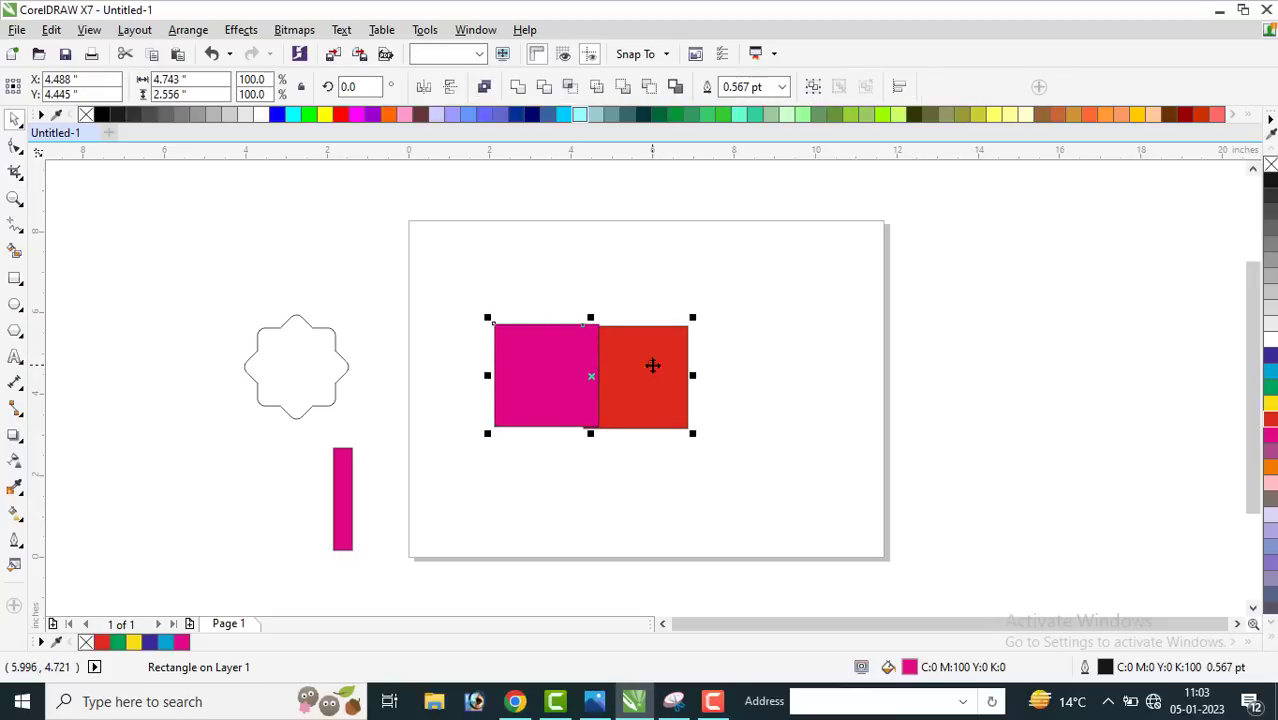
pyautogui.click(574, 88)
pyautogui.click(764, 358)
pyautogui.moveTo(684, 373); pyautogui.dragTo(807, 373)
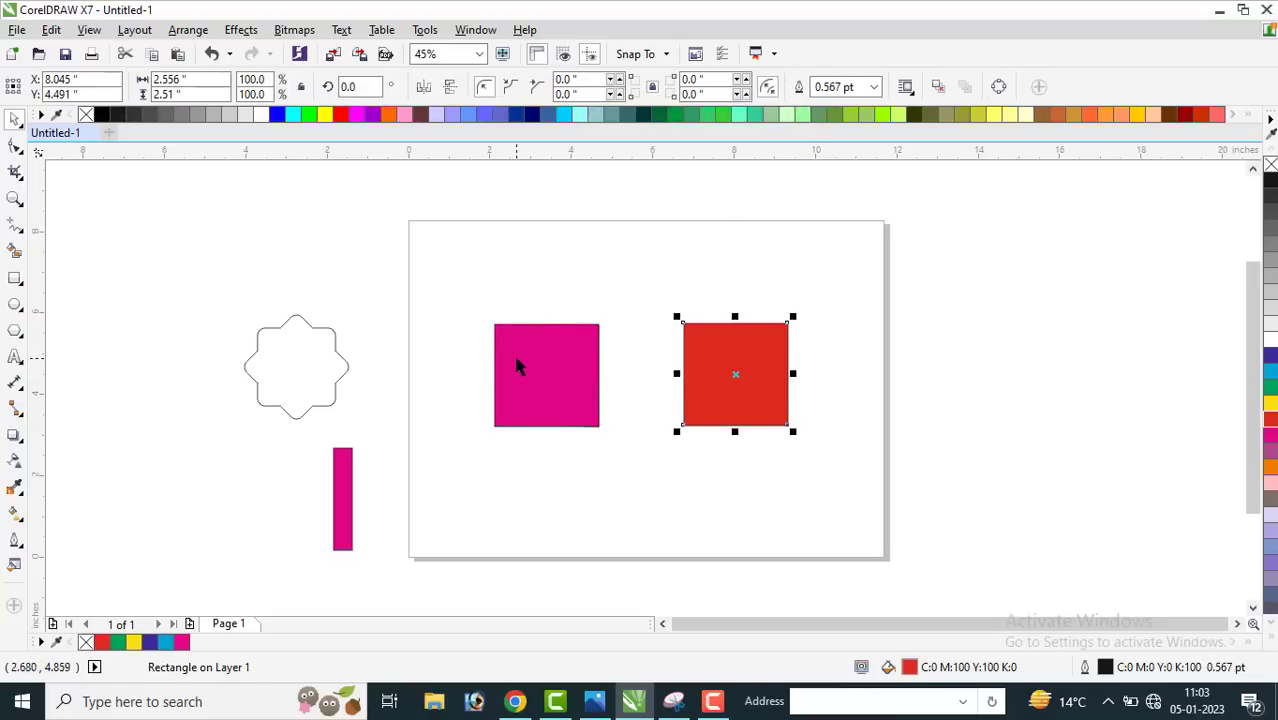
pyautogui.moveTo(549, 360); pyautogui.dragTo(424, 405)
pyautogui.click(590, 360)
pyautogui.moveTo(590, 360); pyautogui.dragTo(1024, 422)
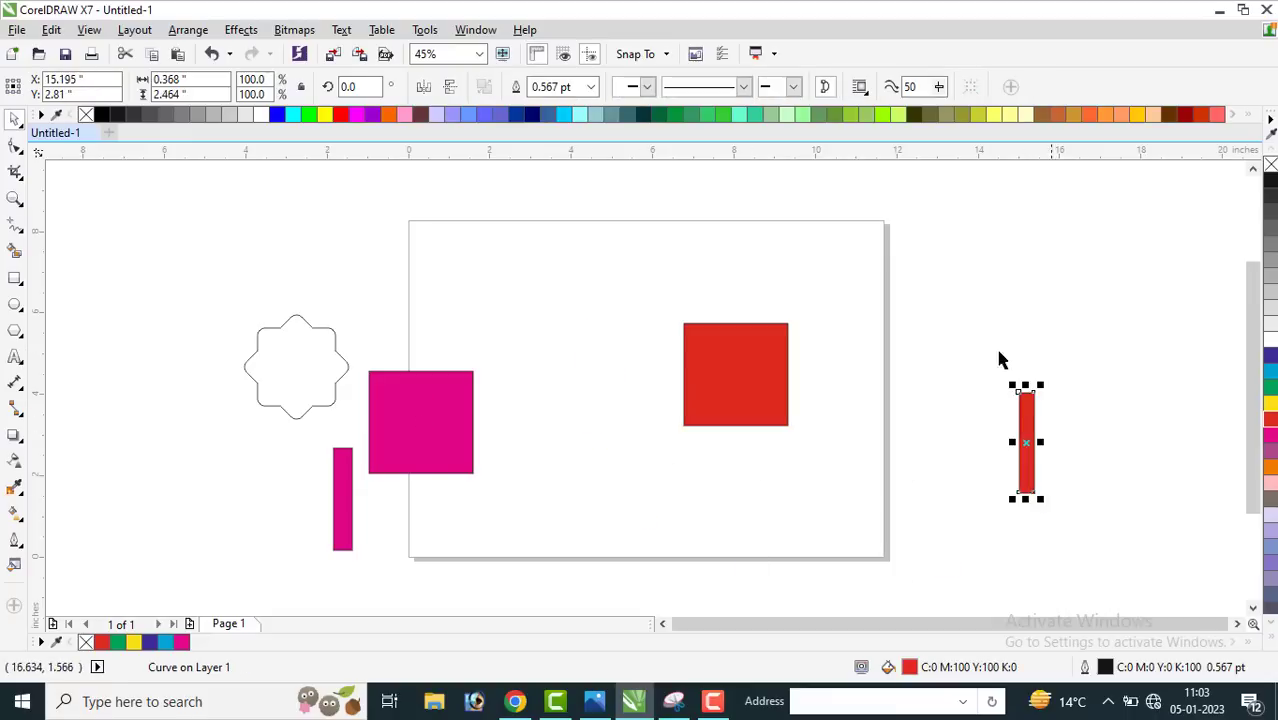
# Step: Move the narrow red intersection strip closer to the page's right edge
pyautogui.press('z')
pyautogui.moveTo(980, 365); pyautogui.dragTo(1068, 505)
pyautogui.rightClick(751, 322)
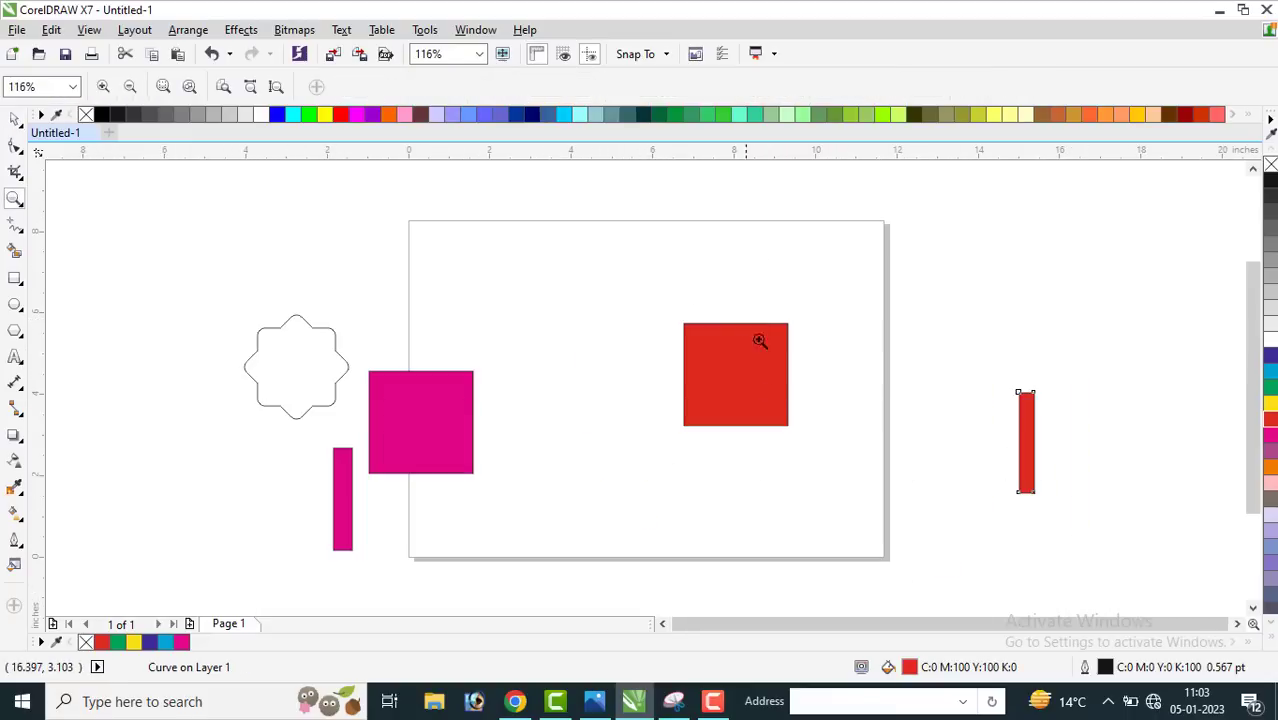
pyautogui.press('space')
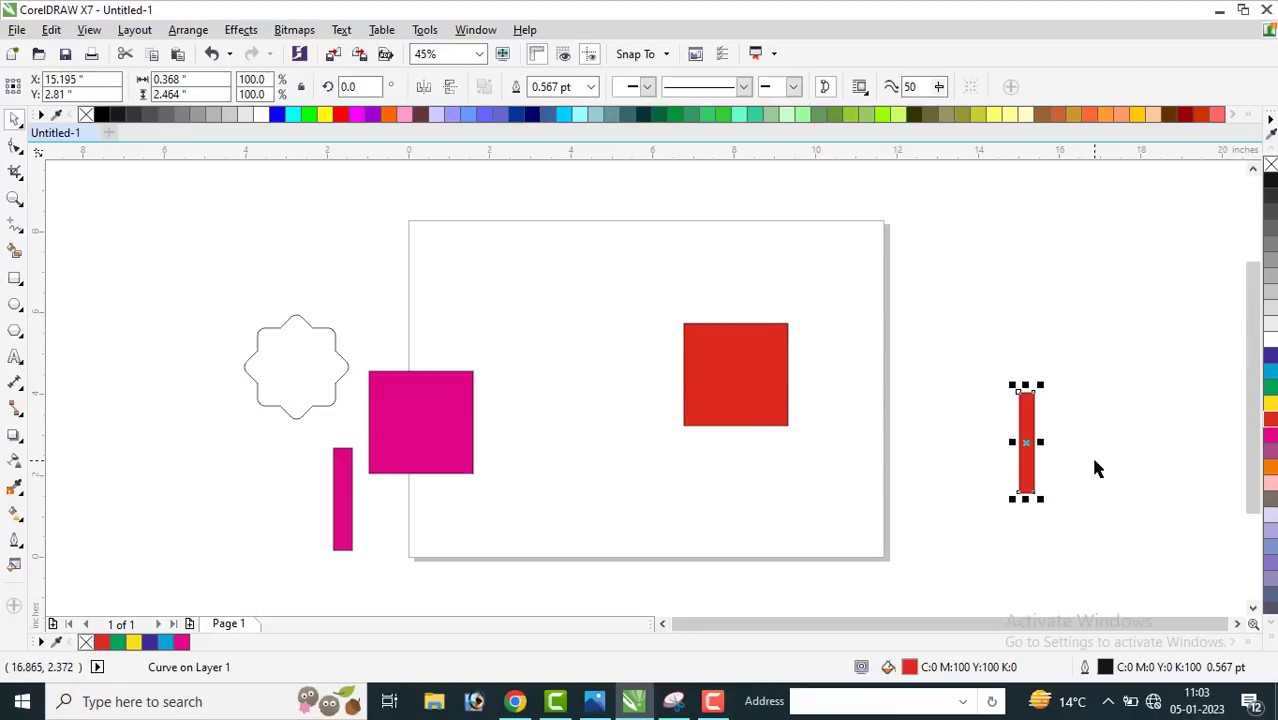
pyautogui.click(1097, 468)
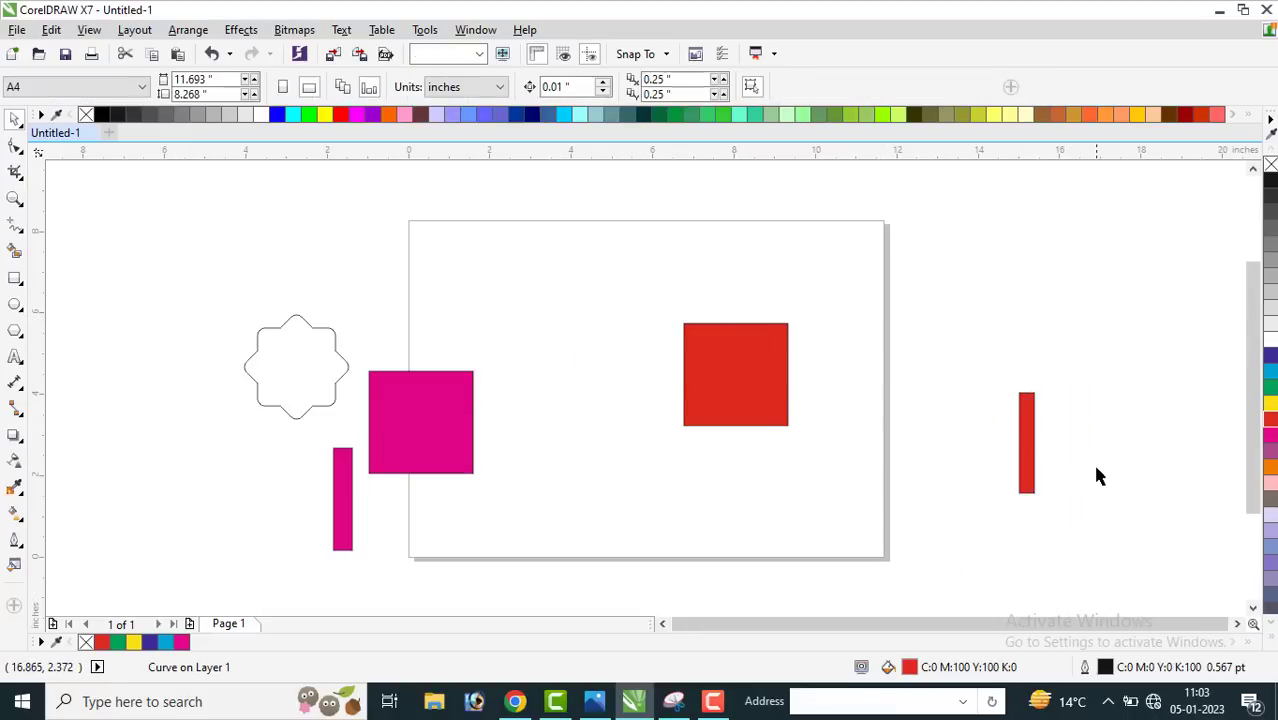
pyautogui.click(1030, 460)
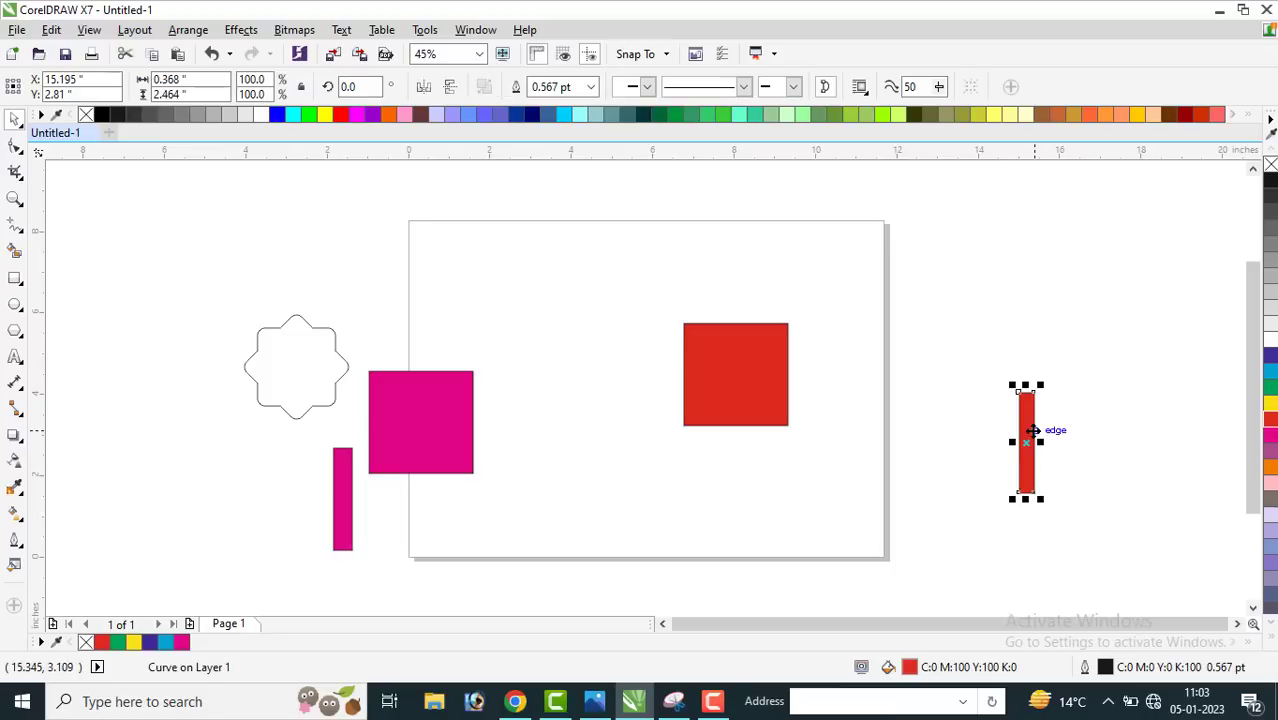
pyautogui.moveTo(1027, 437); pyautogui.dragTo(931, 437)
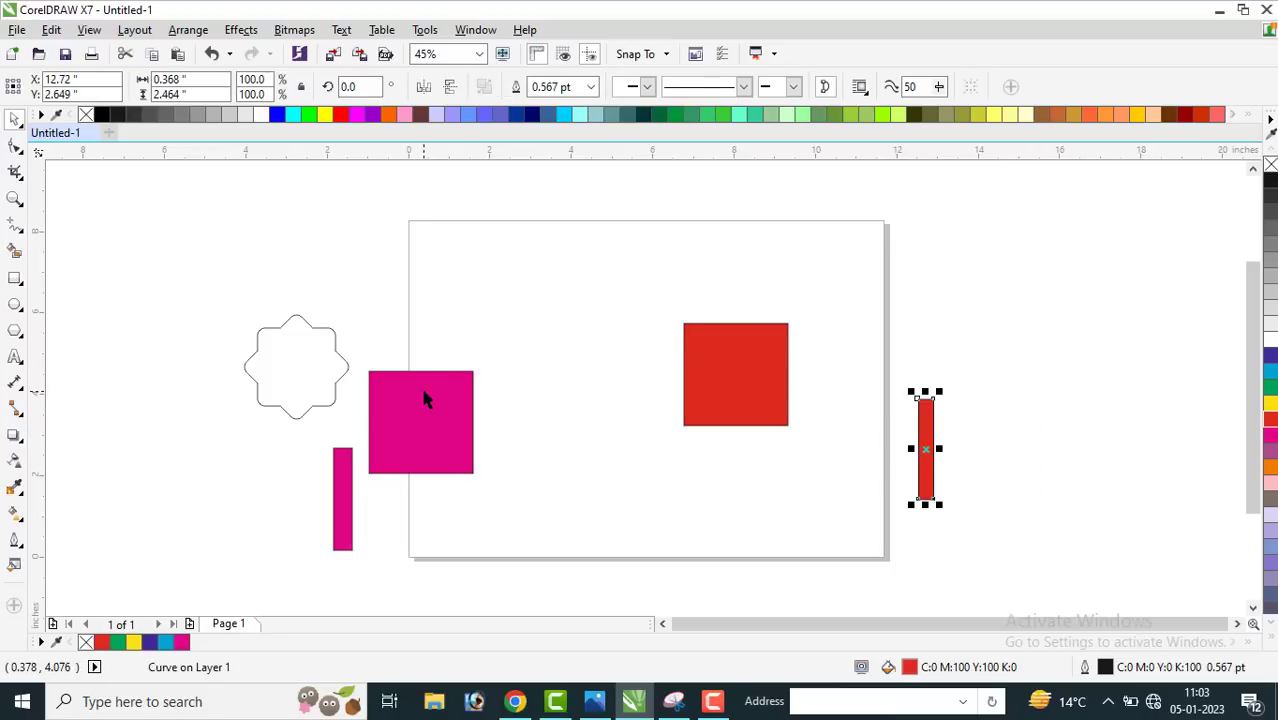
# Step: Move the magenta rectangle onto the page and slide the red one behind its right edge so they overlap, with both selected
pyautogui.moveTo(424, 399); pyautogui.dragTo(551, 362)
pyautogui.keyDown('shift'); pyautogui.click(740, 371); pyautogui.keyUp('shift')
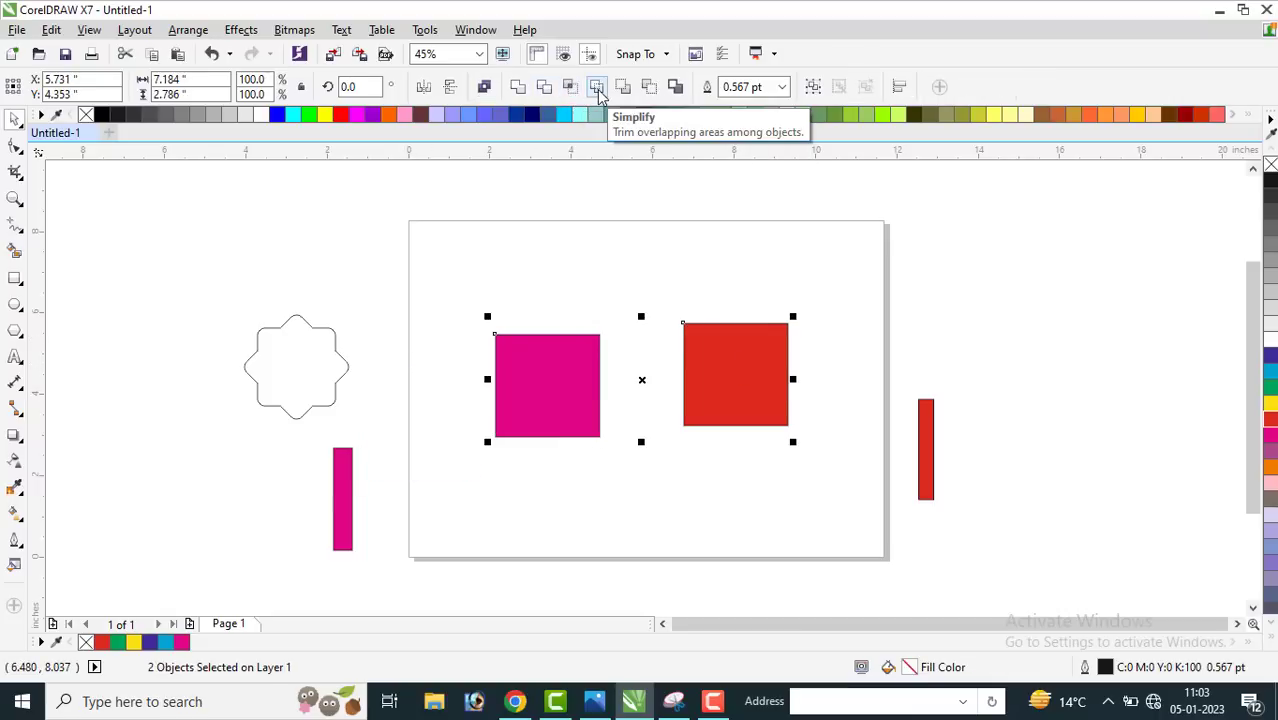
pyautogui.click(723, 350)
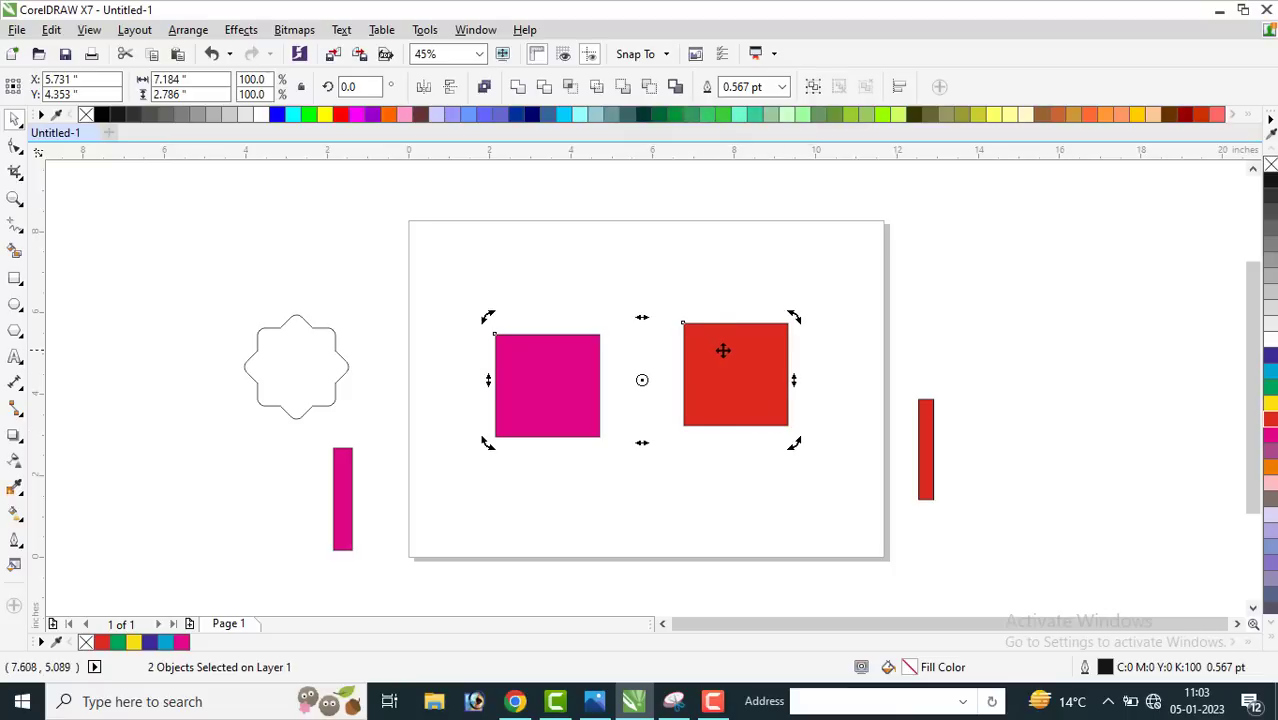
pyautogui.moveTo(743, 339); pyautogui.dragTo(628, 351)
pyautogui.keyDown('shift'); pyautogui.click(507, 337); pyautogui.keyUp('shift')
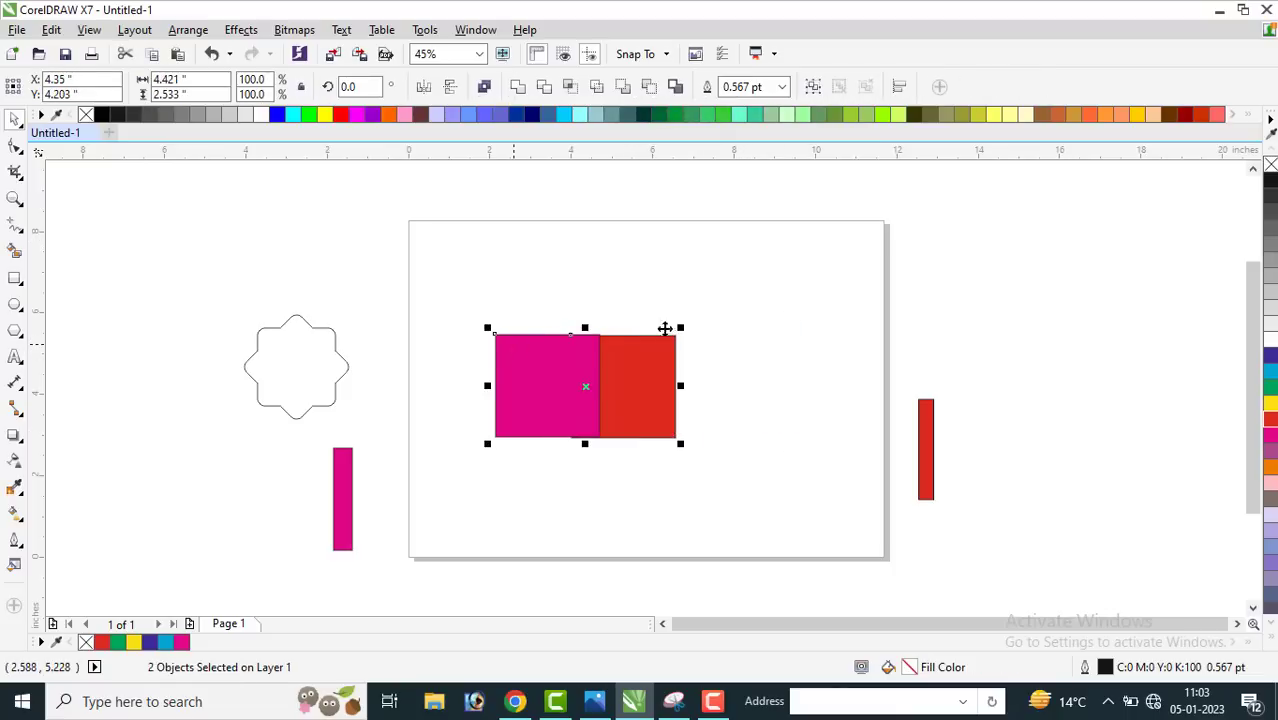
# Step: Simplify the overlapping magenta and red rectangles, and move the two resulting pieces apart
pyautogui.click(621, 90)
pyautogui.moveTo(717, 345); pyautogui.dragTo(853, 312)
pyautogui.click(568, 317)
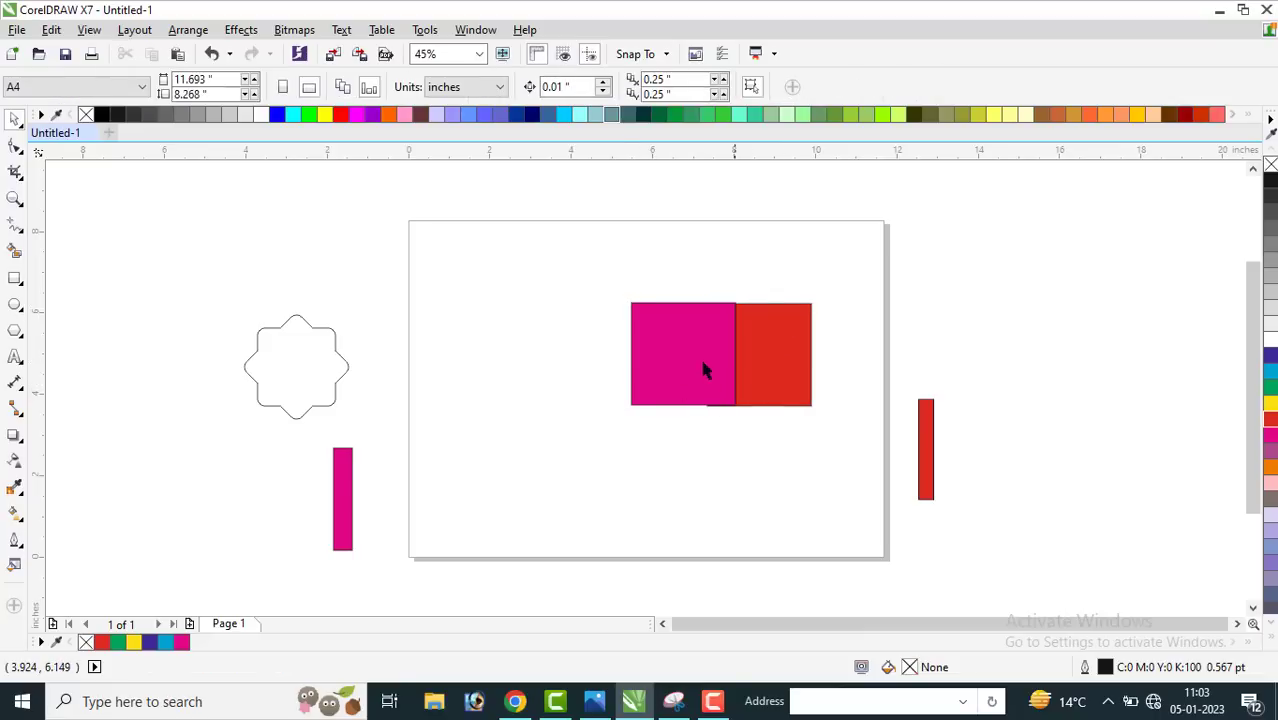
pyautogui.moveTo(705, 365); pyautogui.dragTo(564, 418)
pyautogui.moveTo(813, 341); pyautogui.dragTo(649, 413)
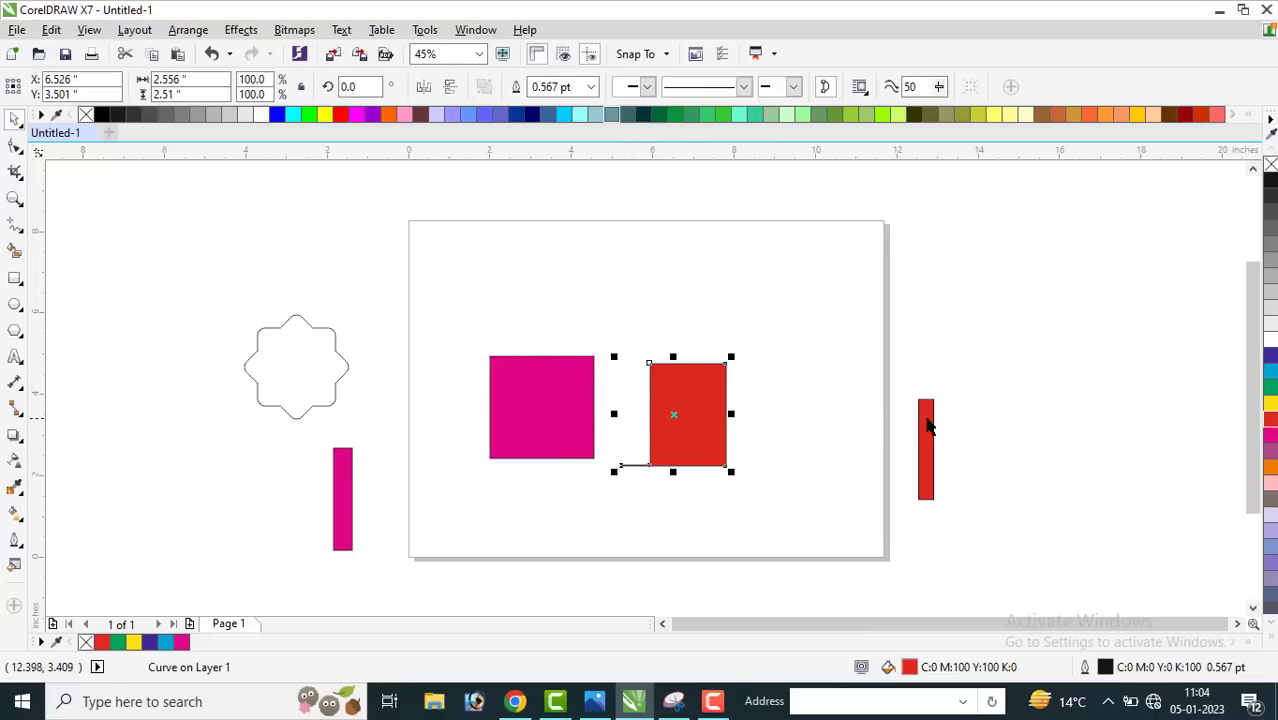
pyautogui.click(927, 428)
pyautogui.click(680, 384)
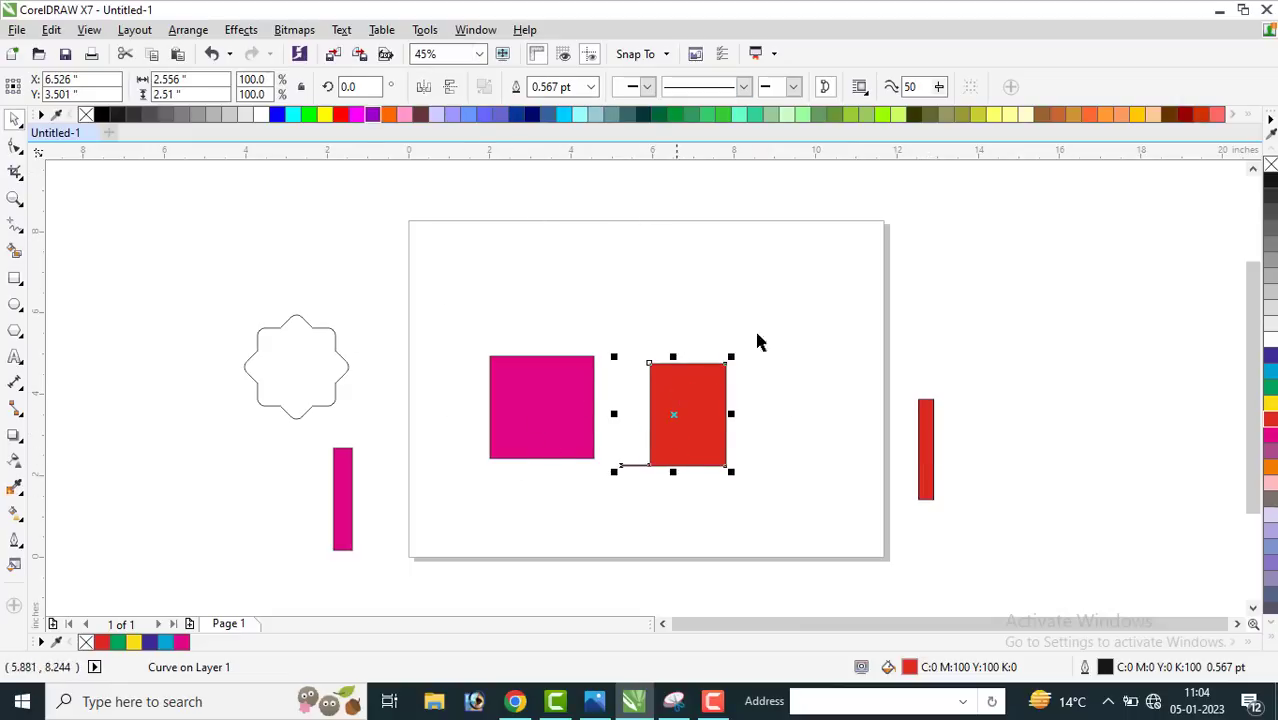
# Step: Delete the trimmed red shape, and duplicate the magenta rectangle to the right with a slight overlap and a yellow fill
pyautogui.press('z')
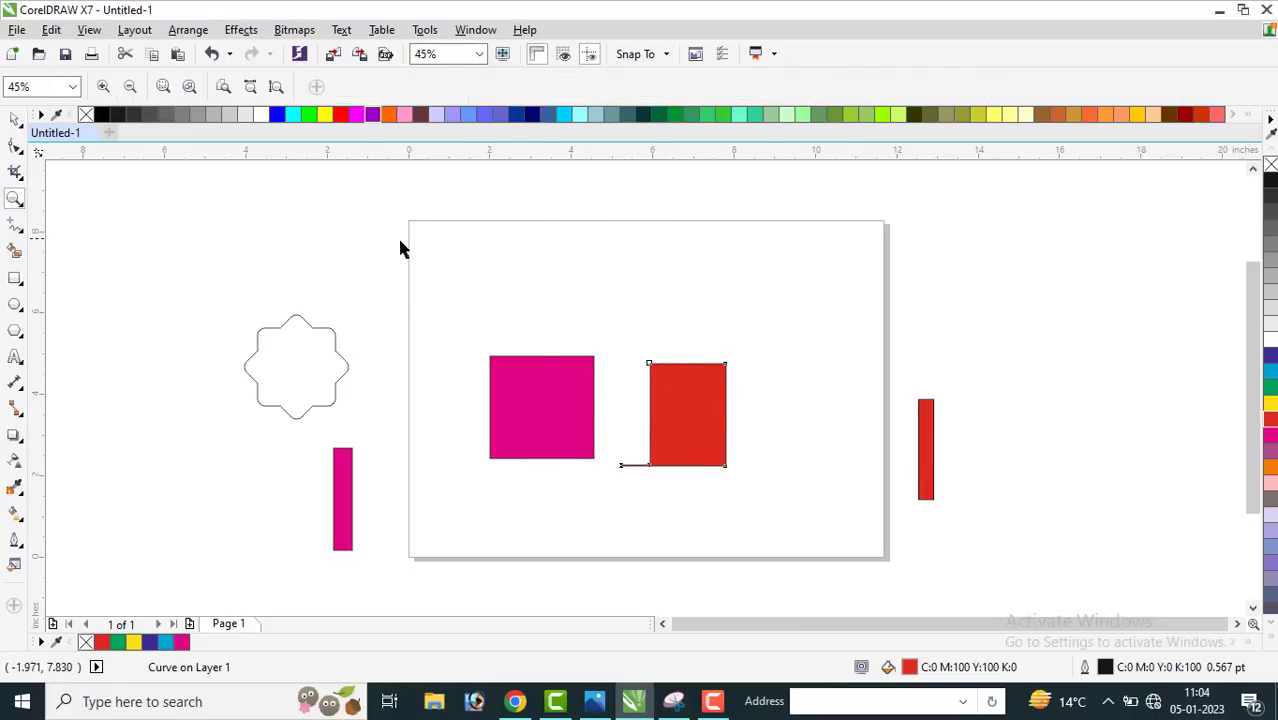
pyautogui.press('space')
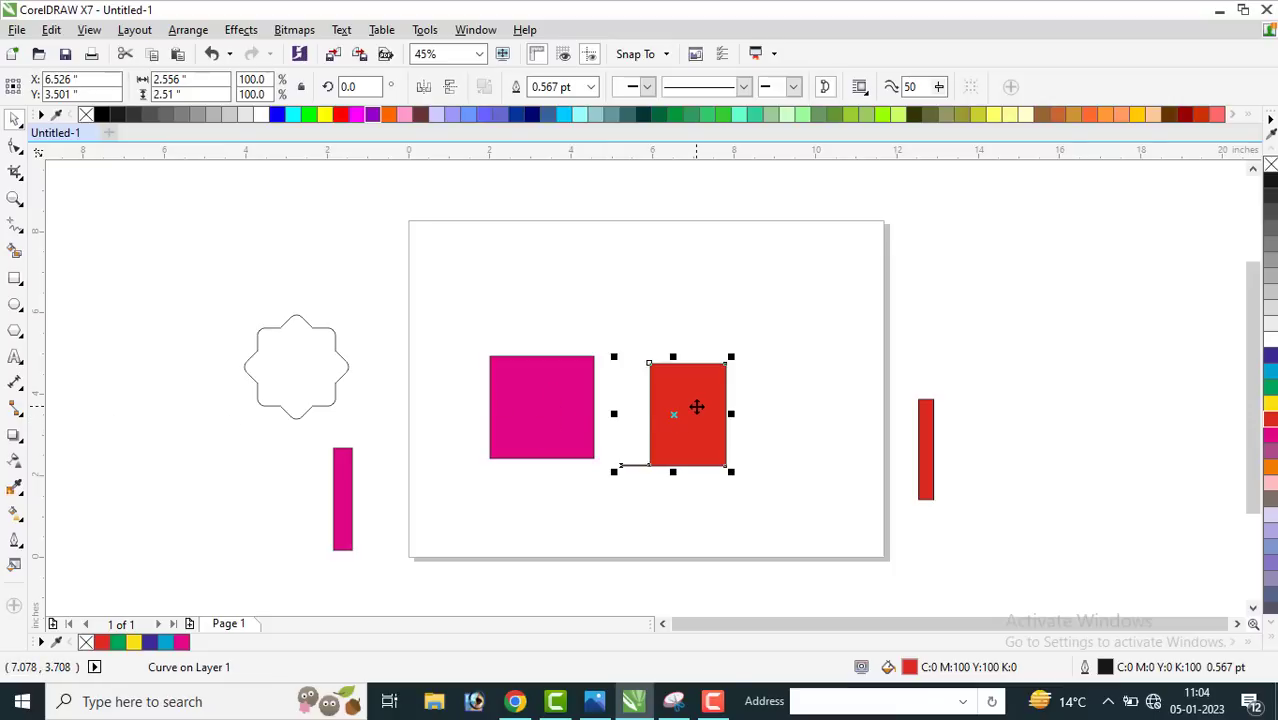
pyautogui.press('Delete')
pyautogui.click(545, 382)
pyautogui.moveTo(545, 382); pyautogui.dragTo(622, 385)
pyautogui.rightClick(622, 385)
pyautogui.click(1271, 404)
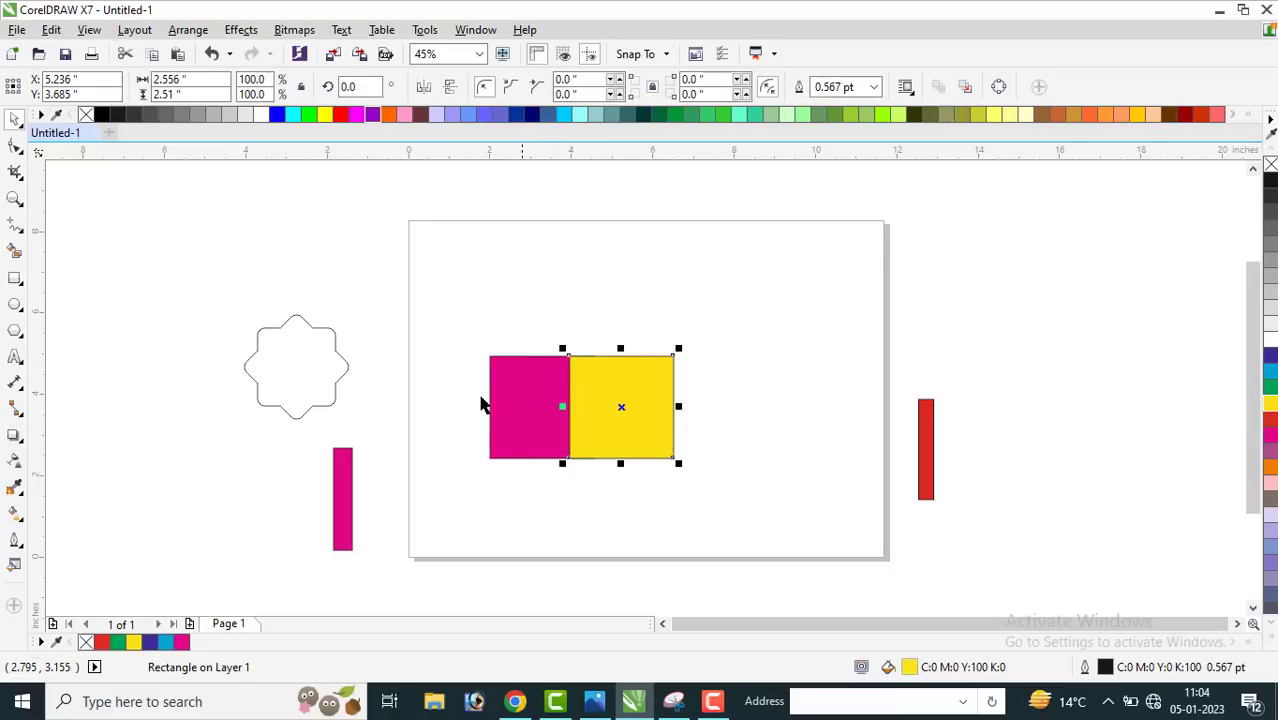
# Step: Apply Front Minus Back to the yellow and magenta rectangles, and undo it
pyautogui.click(705, 371)
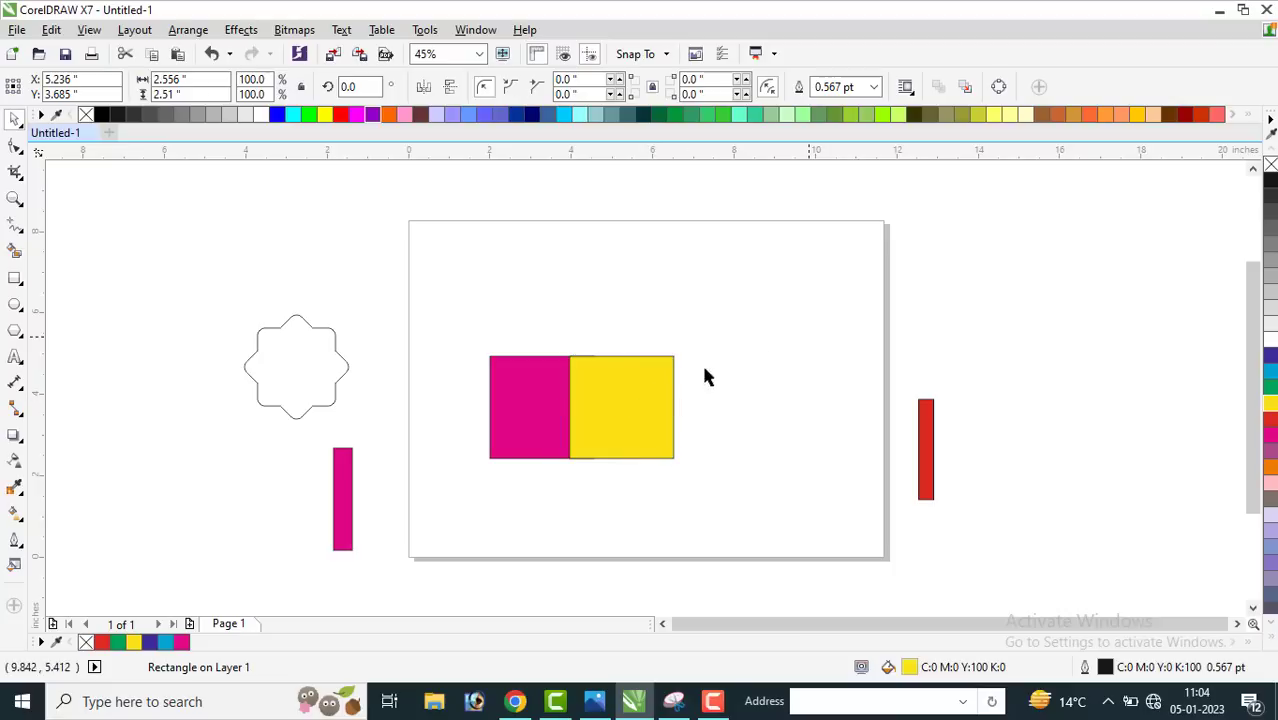
pyautogui.click(673, 380)
pyautogui.keyDown('shift'); pyautogui.click(491, 376); pyautogui.keyUp('shift')
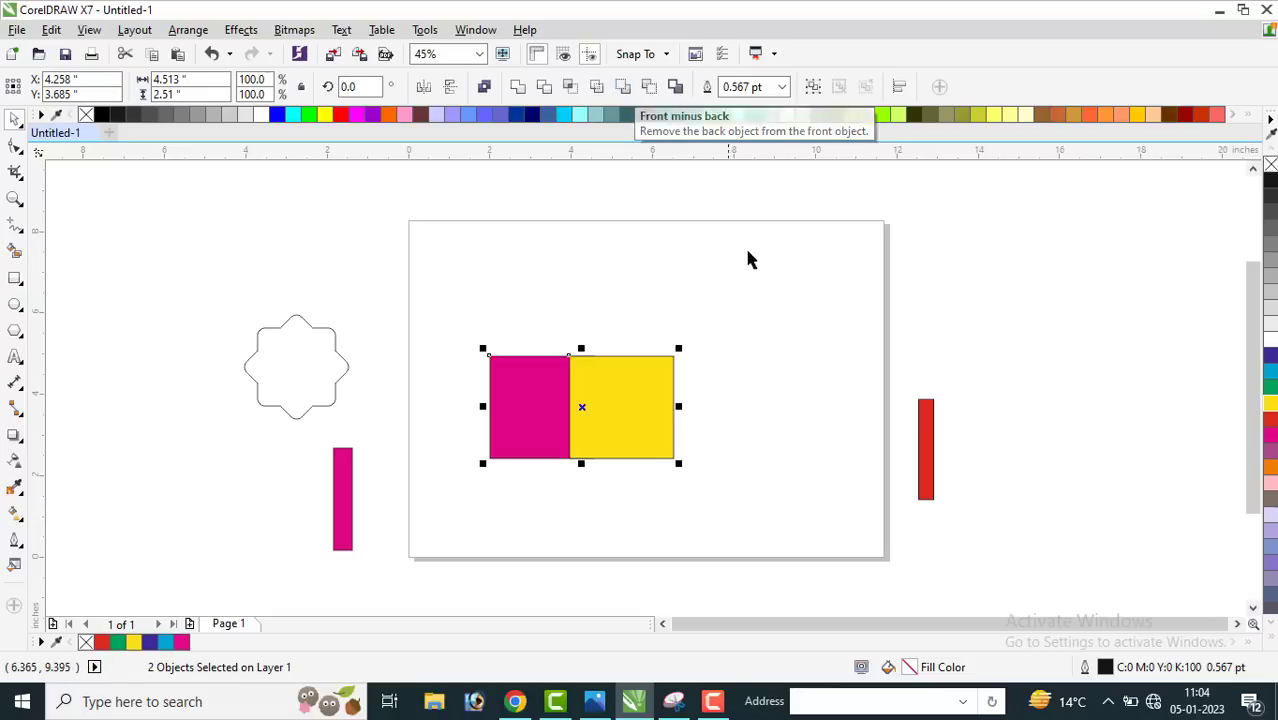
pyautogui.click(622, 88)
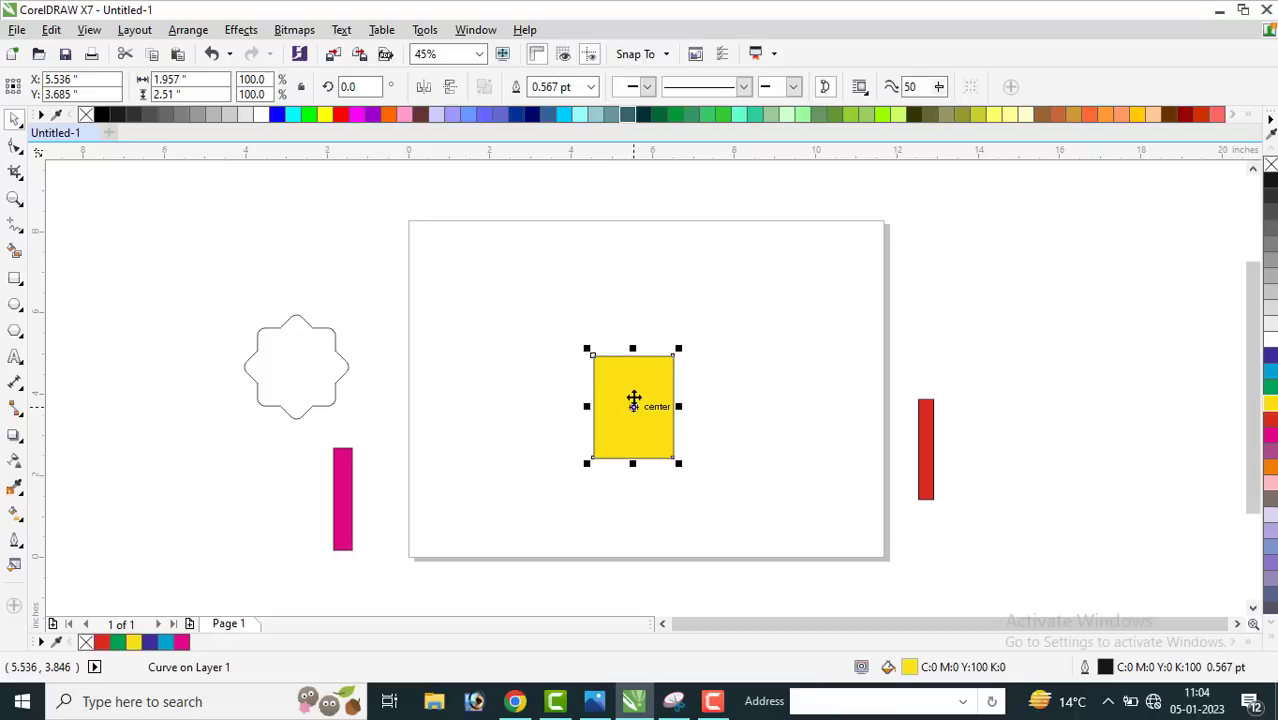
pyautogui.hotkey('ctrl', 'z')
# Step: Shift the magenta rectangle upward and undo the move, and repeat Front Minus Back on both rectangles and undo it
pyautogui.click(752, 371)
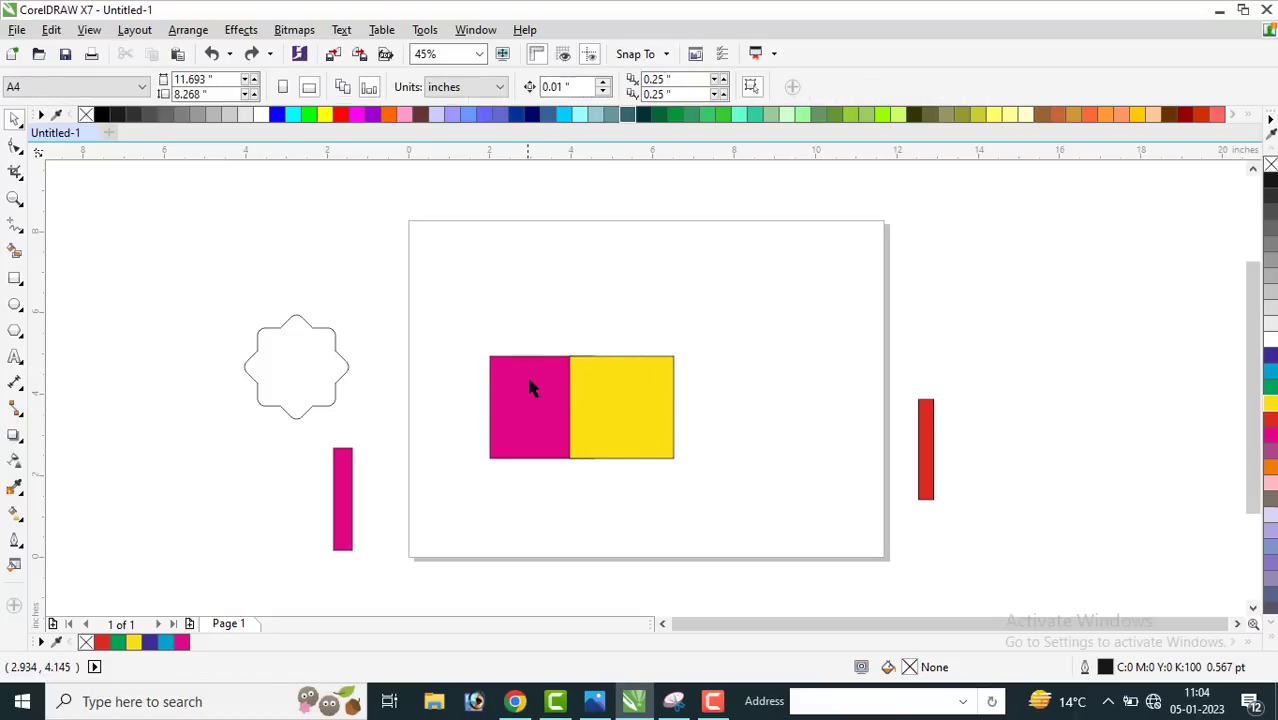
pyautogui.moveTo(530, 388); pyautogui.dragTo(519, 337)
pyautogui.hotkey('ctrl', 'z')
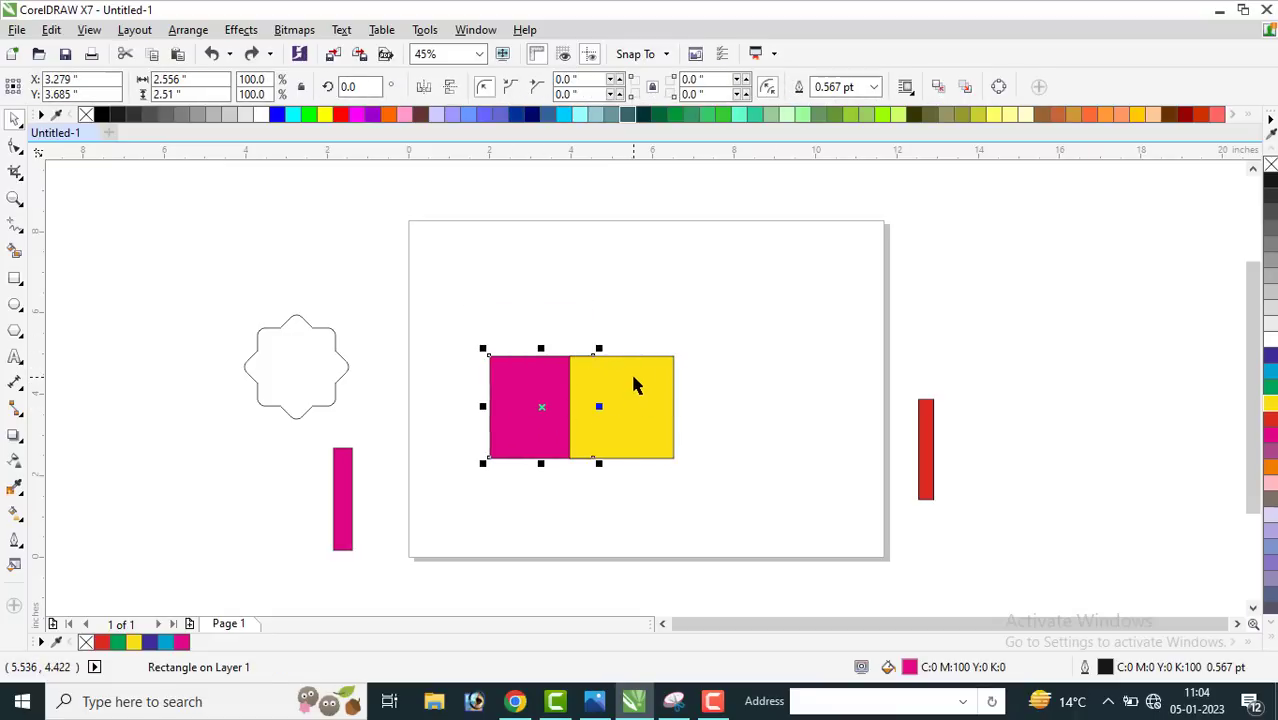
pyautogui.click(633, 377)
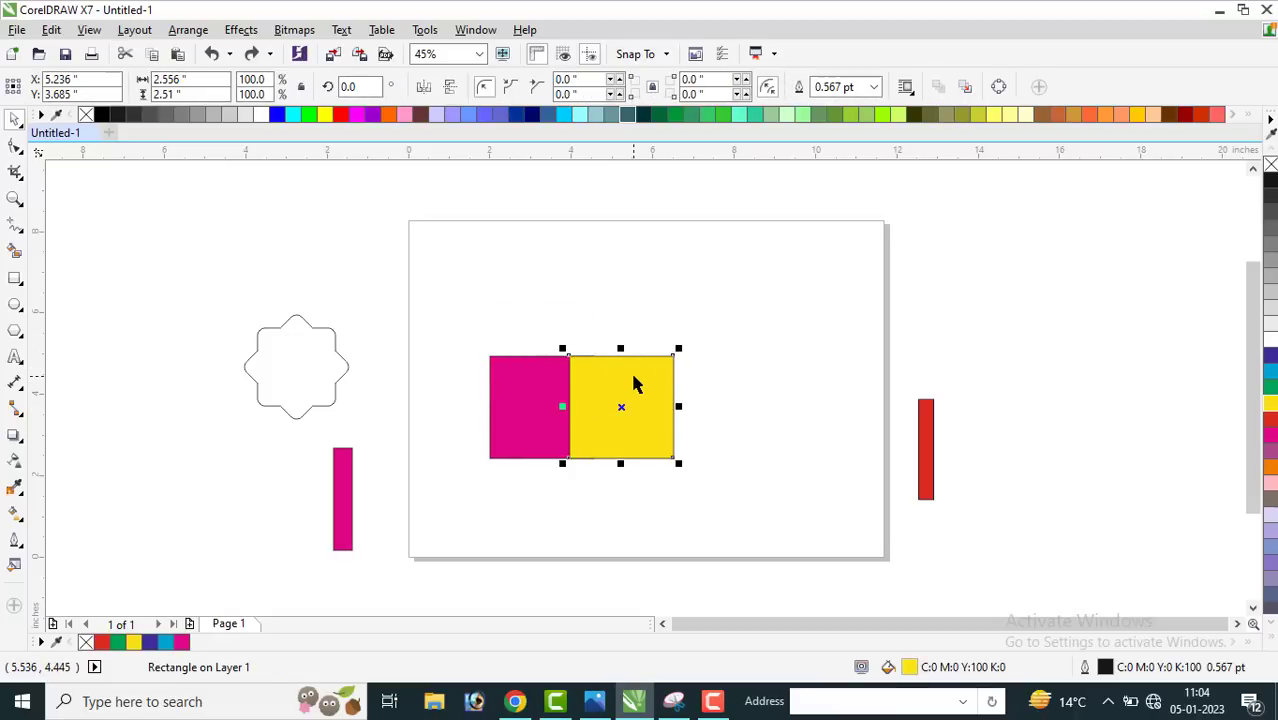
pyautogui.keyDown('shift'); pyautogui.click(509, 385); pyautogui.keyUp('shift')
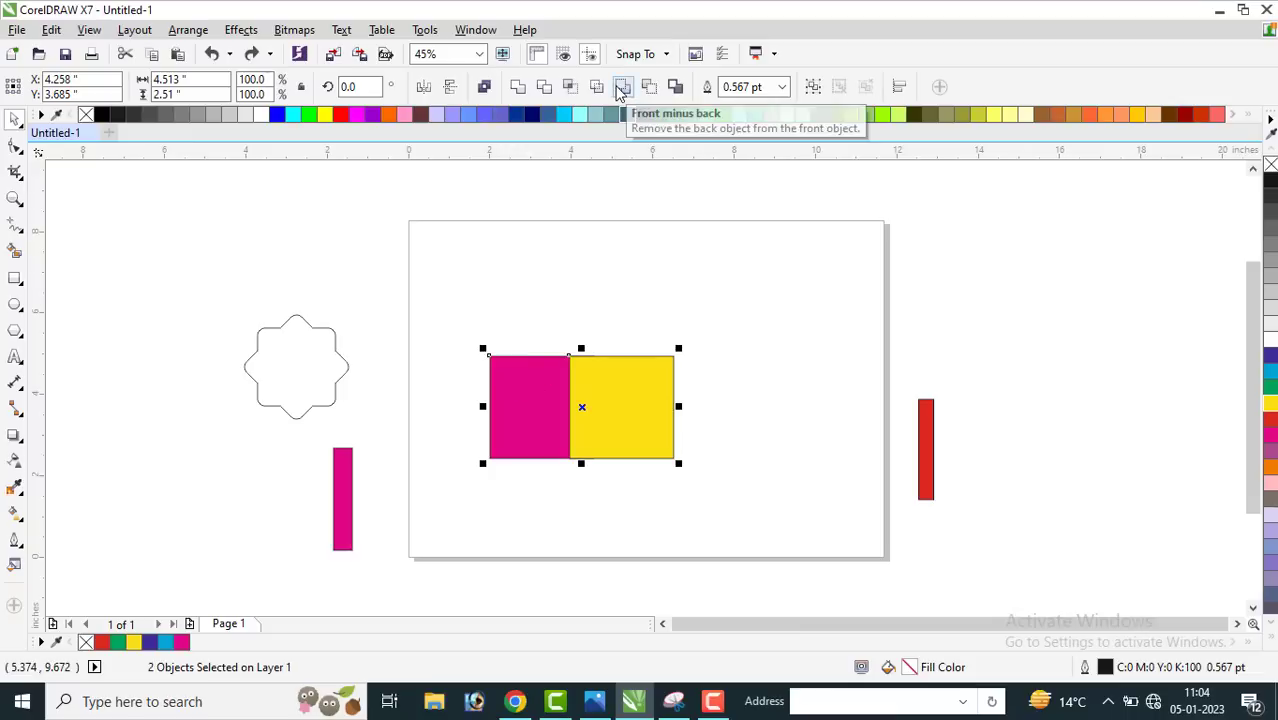
pyautogui.click(621, 88)
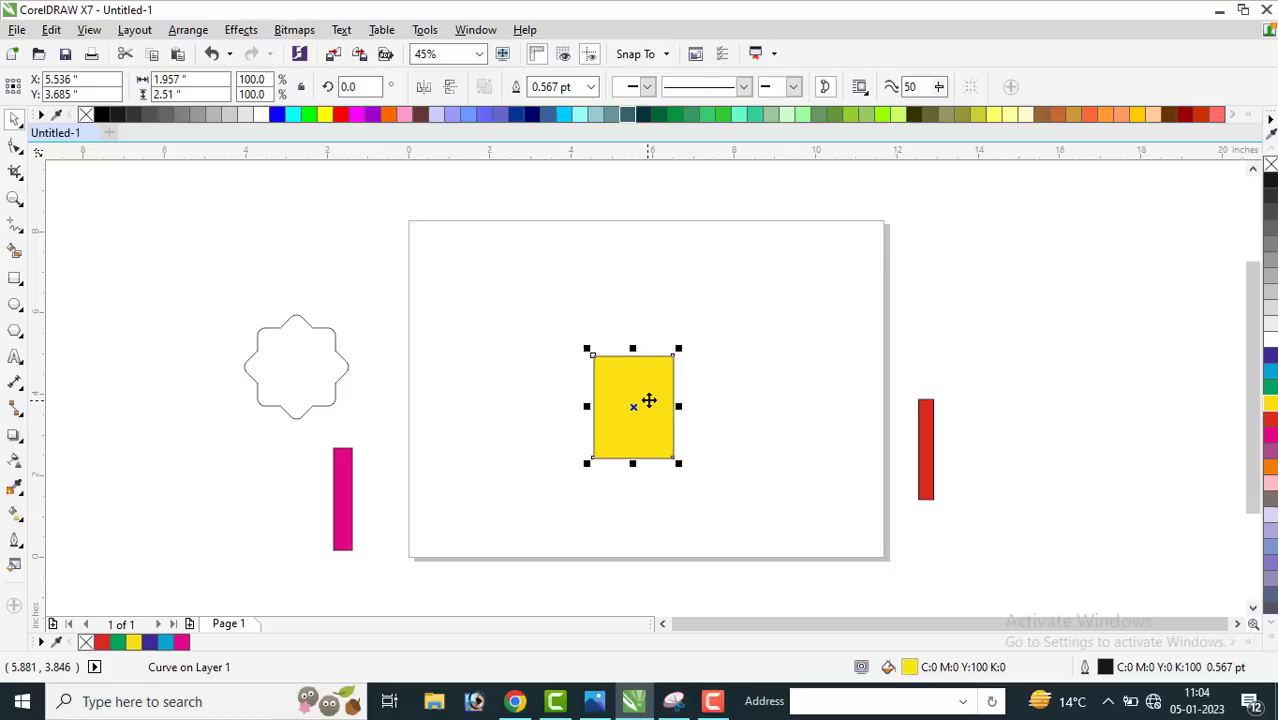
pyautogui.hotkey('ctrl', 'z')
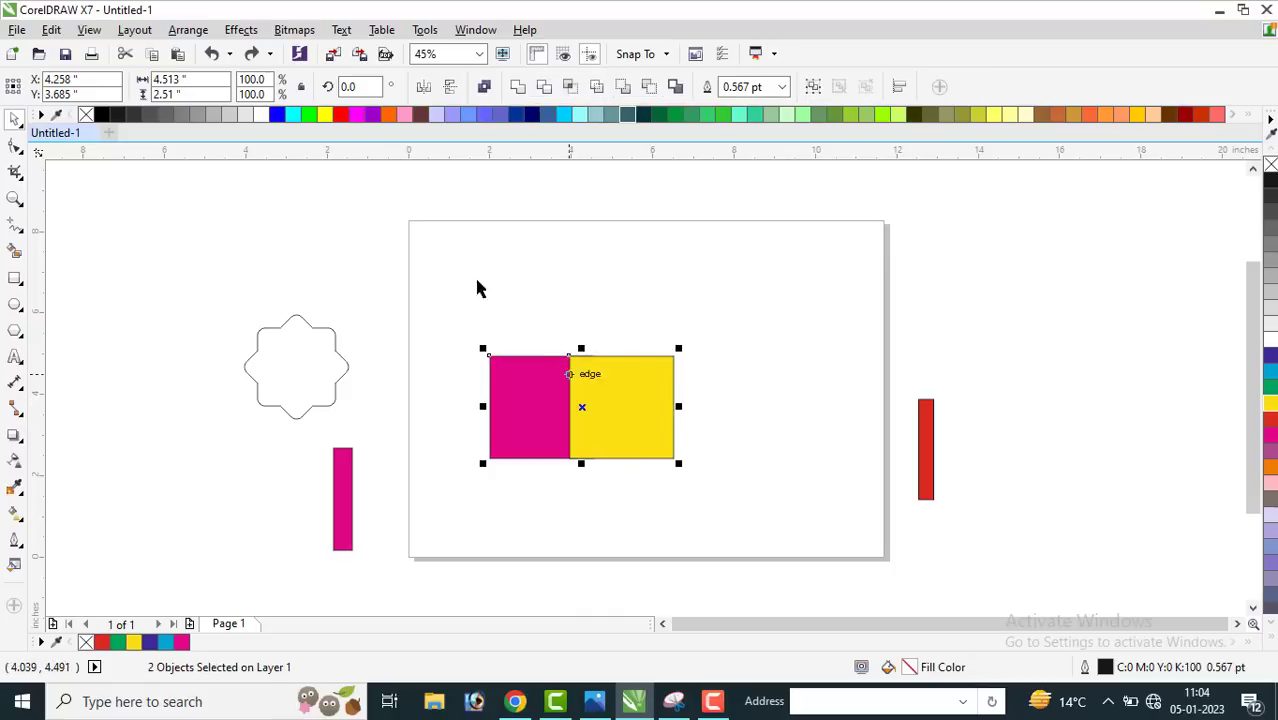
# Step: Place two vertical guidelines marking the overlap, at the yellow rectangle's left edge and the magenta rectangle's right edge
pyautogui.moveTo(42, 448); pyautogui.dragTo(571, 463)
pyautogui.click(503, 388)
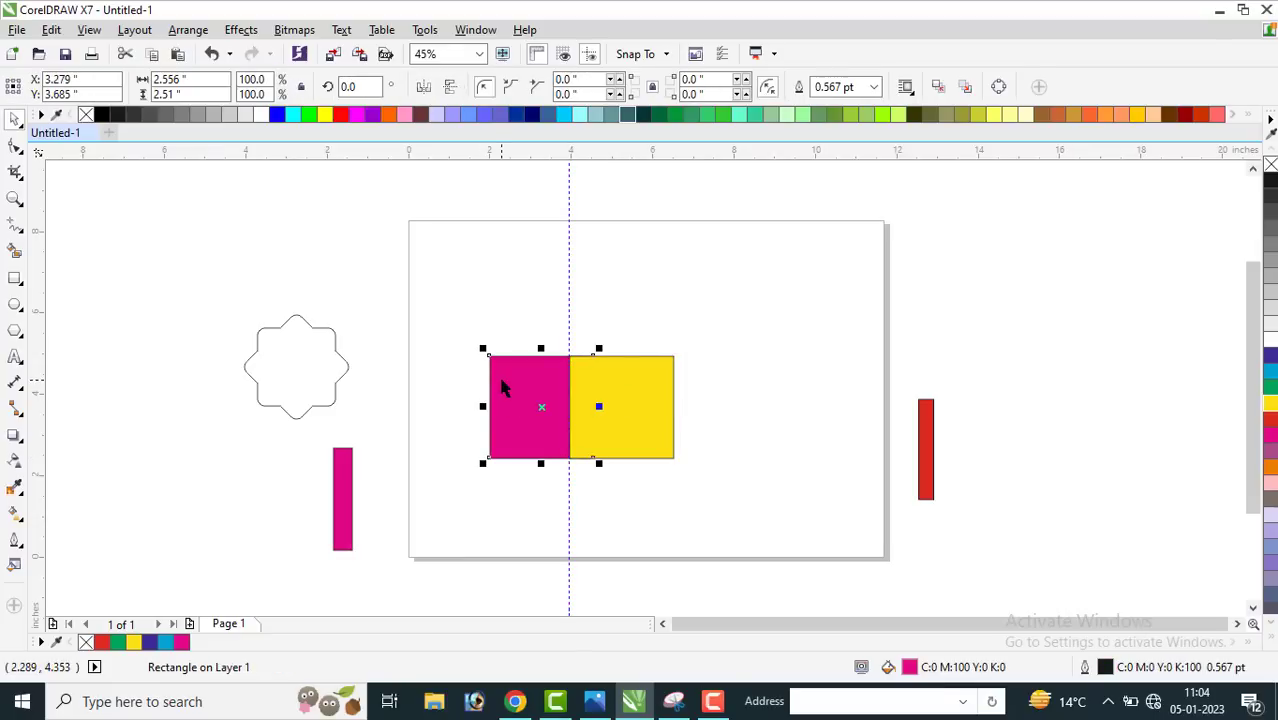
pyautogui.moveTo(38, 432); pyautogui.dragTo(593, 443)
pyautogui.click(690, 362)
# Step: Subtract the magenta rectangle from the yellow one with Front Minus Back, check the cut against the guidelines, and undo it
pyautogui.click(645, 370)
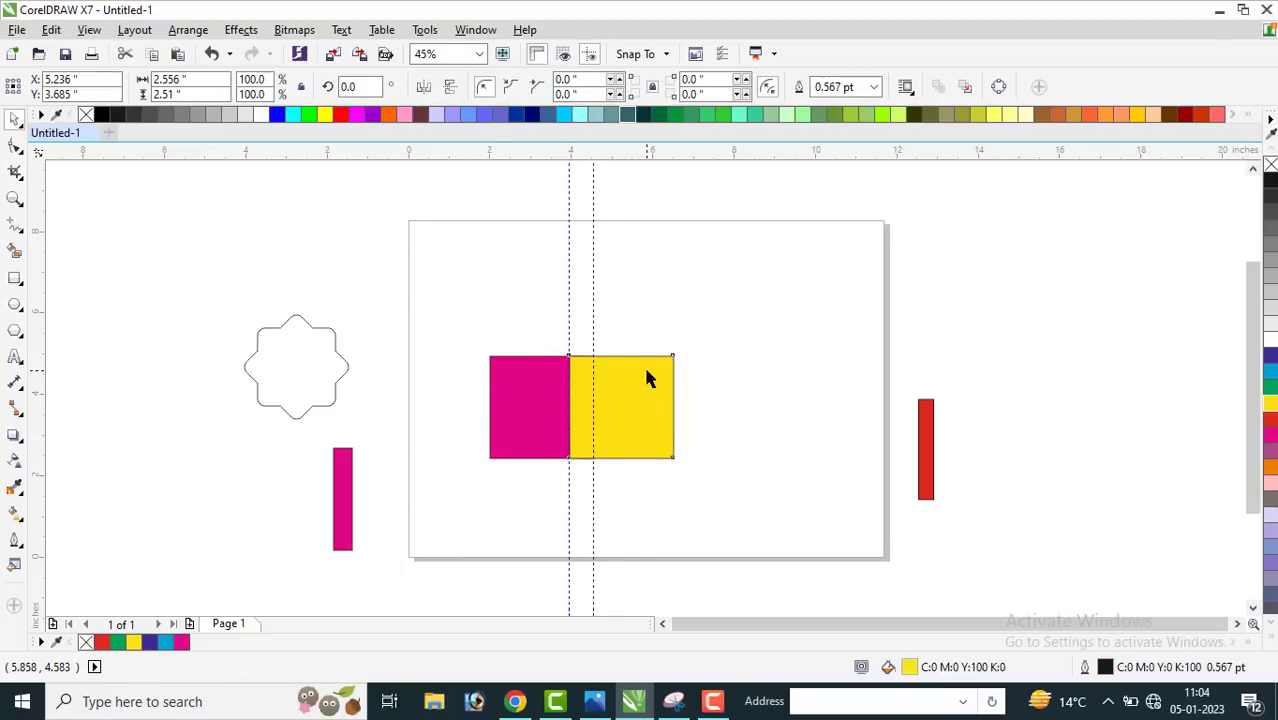
pyautogui.keyDown('shift'); pyautogui.click(522, 390); pyautogui.keyUp('shift')
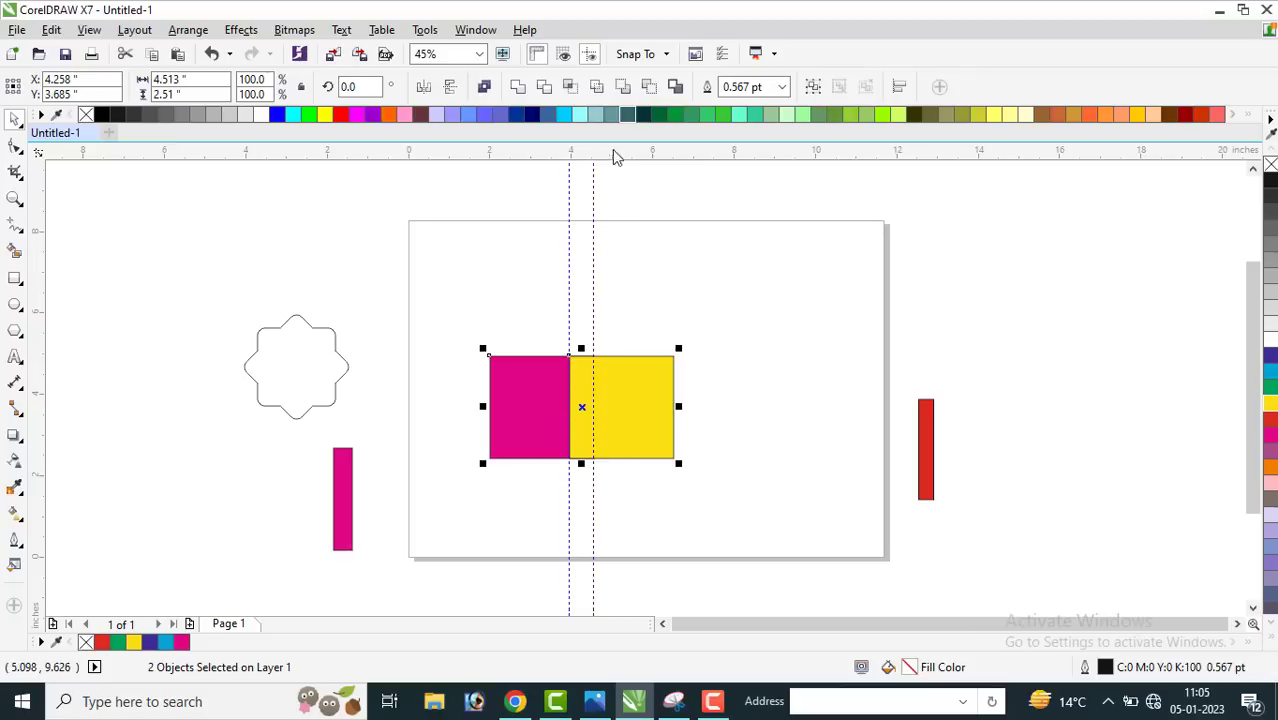
pyautogui.click(622, 88)
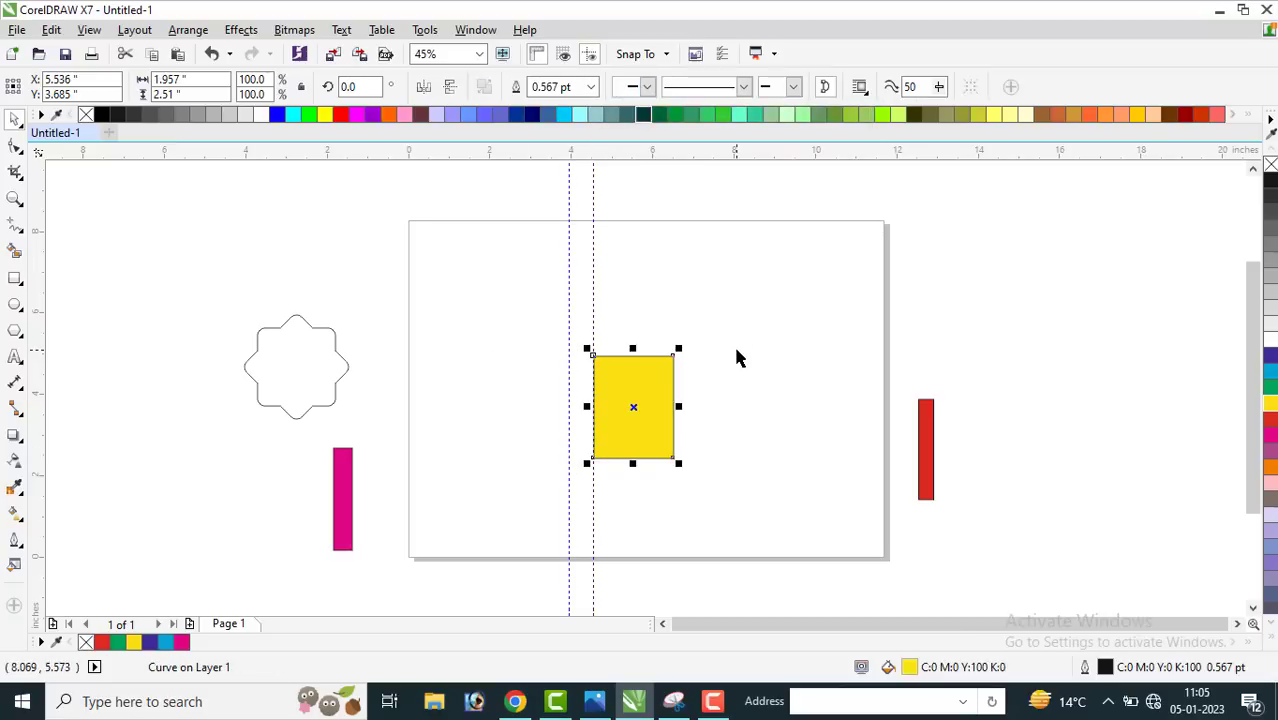
pyautogui.click(575, 368)
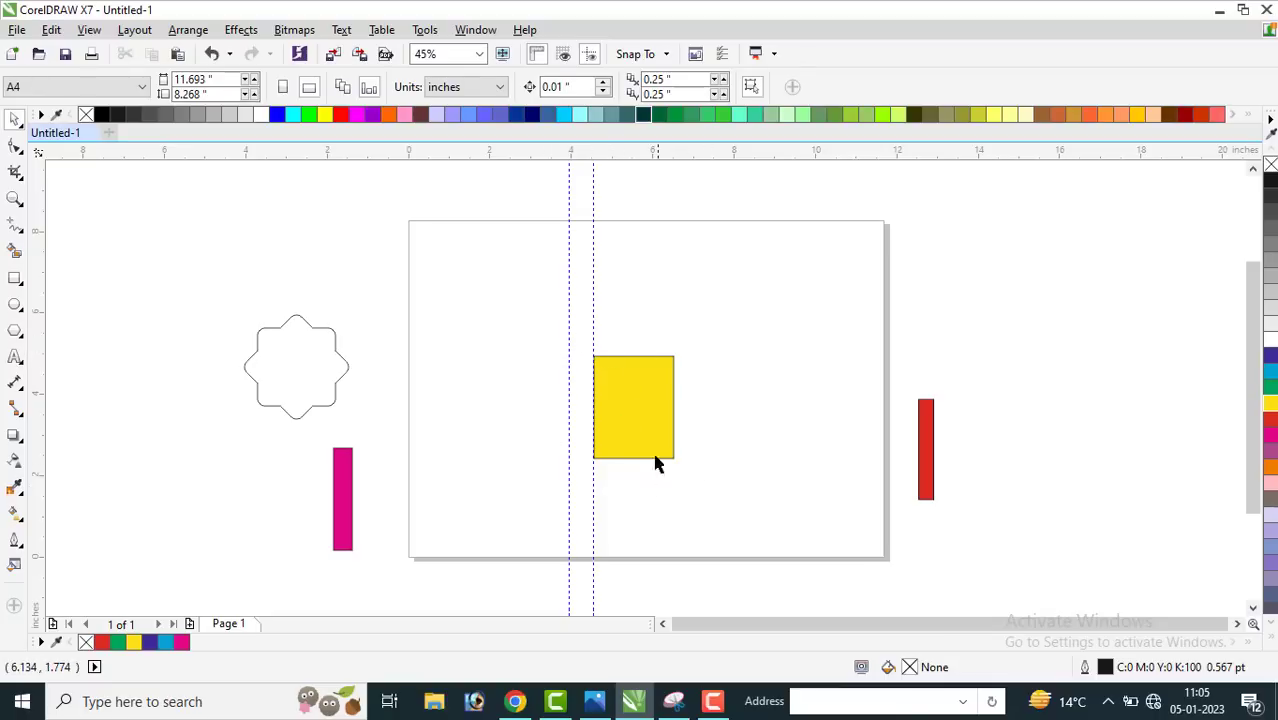
pyautogui.click(633, 404)
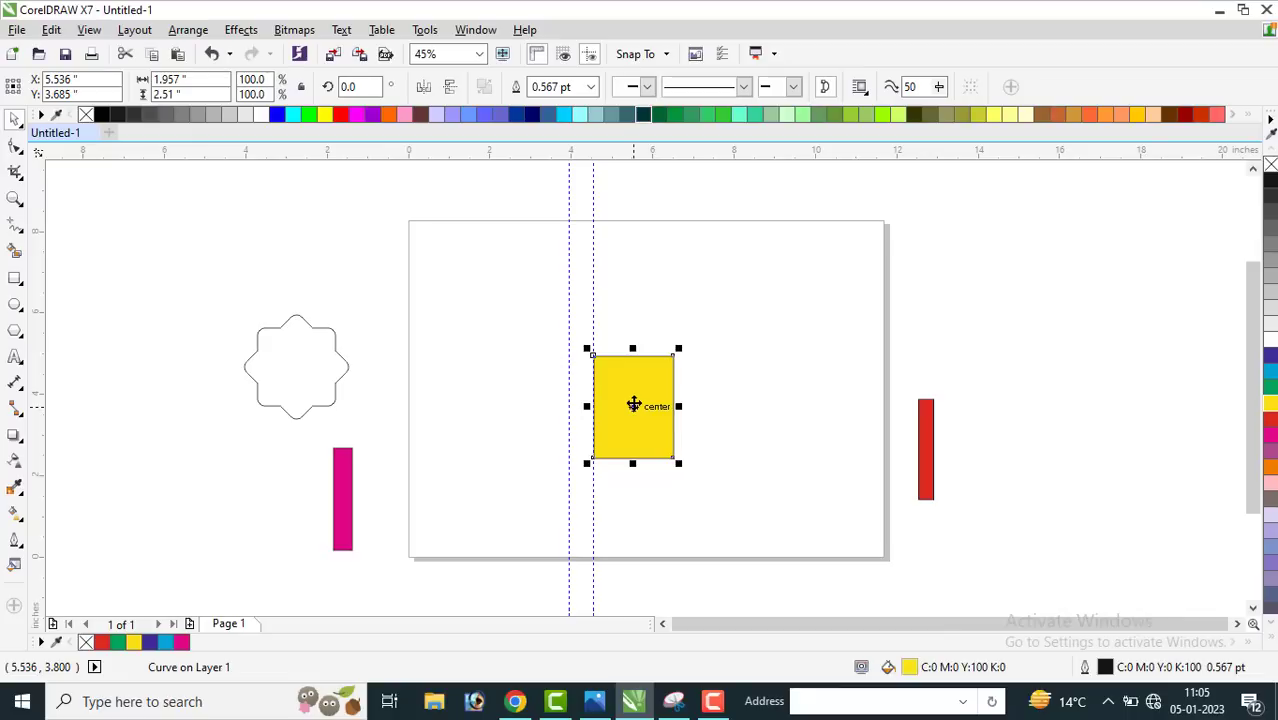
pyautogui.hotkey('ctrl', 'z')
pyautogui.hotkey('ctrl', 'z')
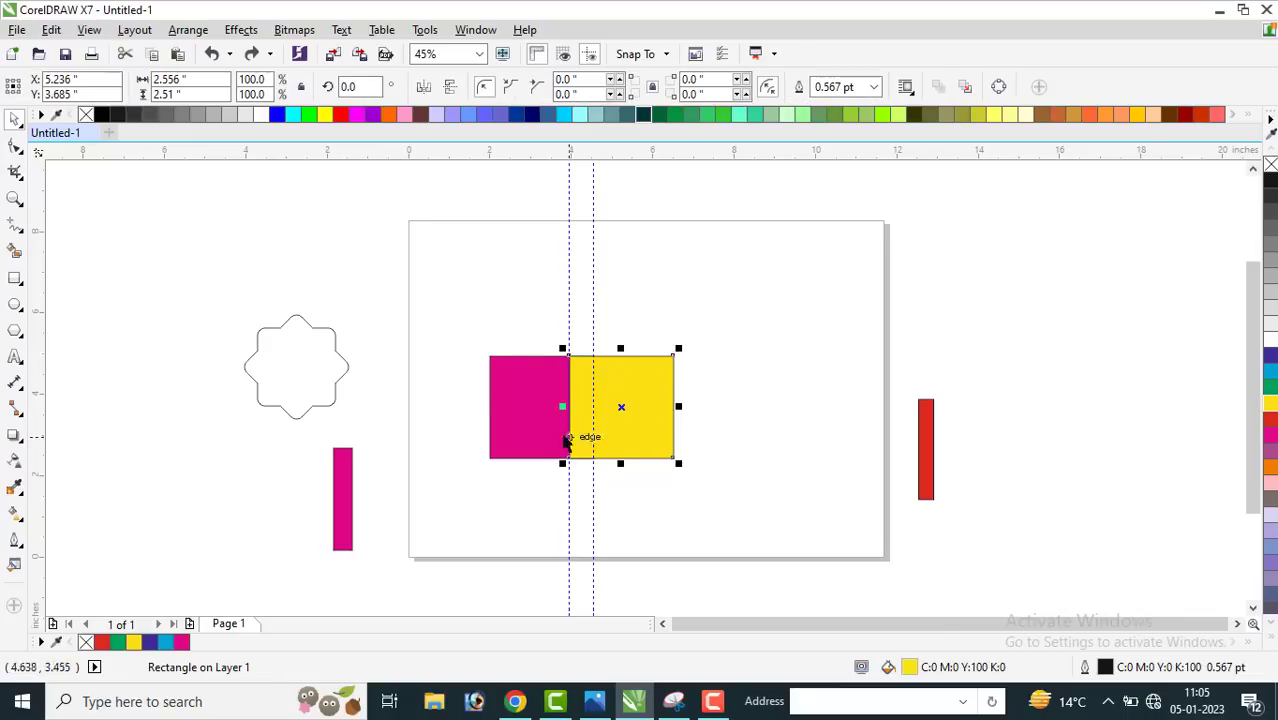
# Step: Subtract the yellow rectangle from the magenta one with Back Minus Front, move the result aside, and undo these changes
pyautogui.keyDown('shift'); pyautogui.click(529, 369); pyautogui.keyUp('shift')
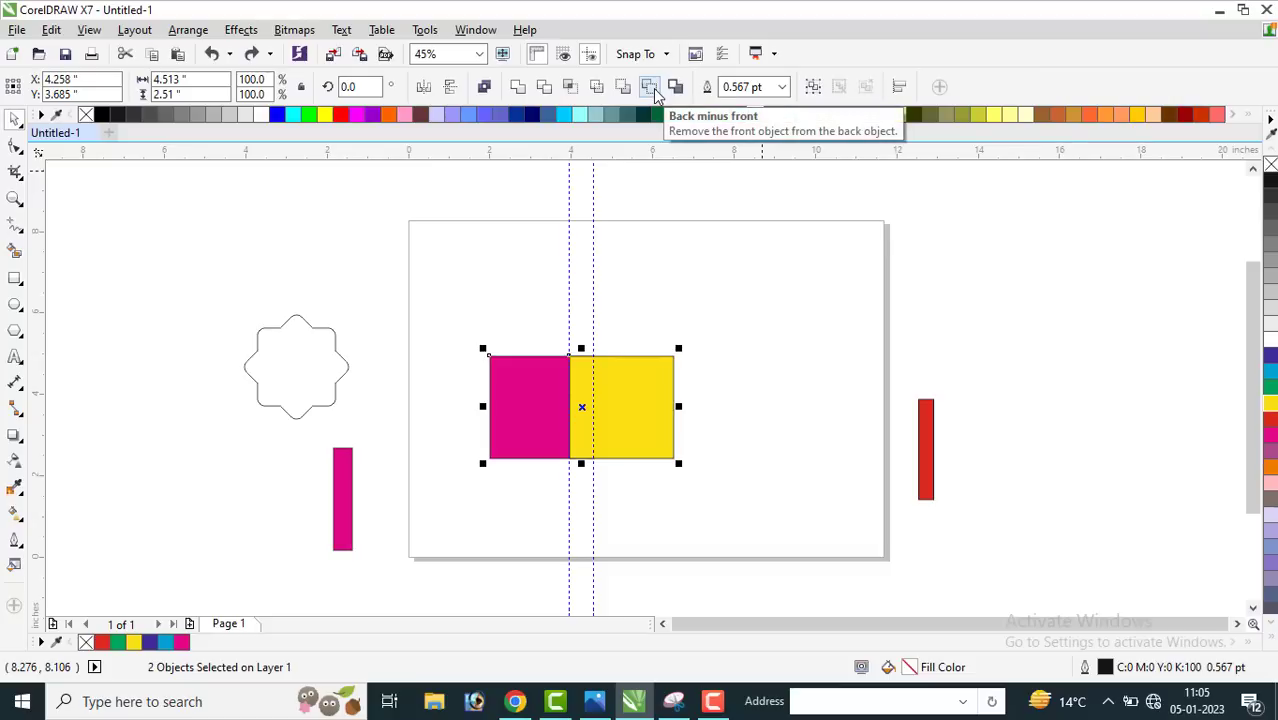
pyautogui.click(655, 89)
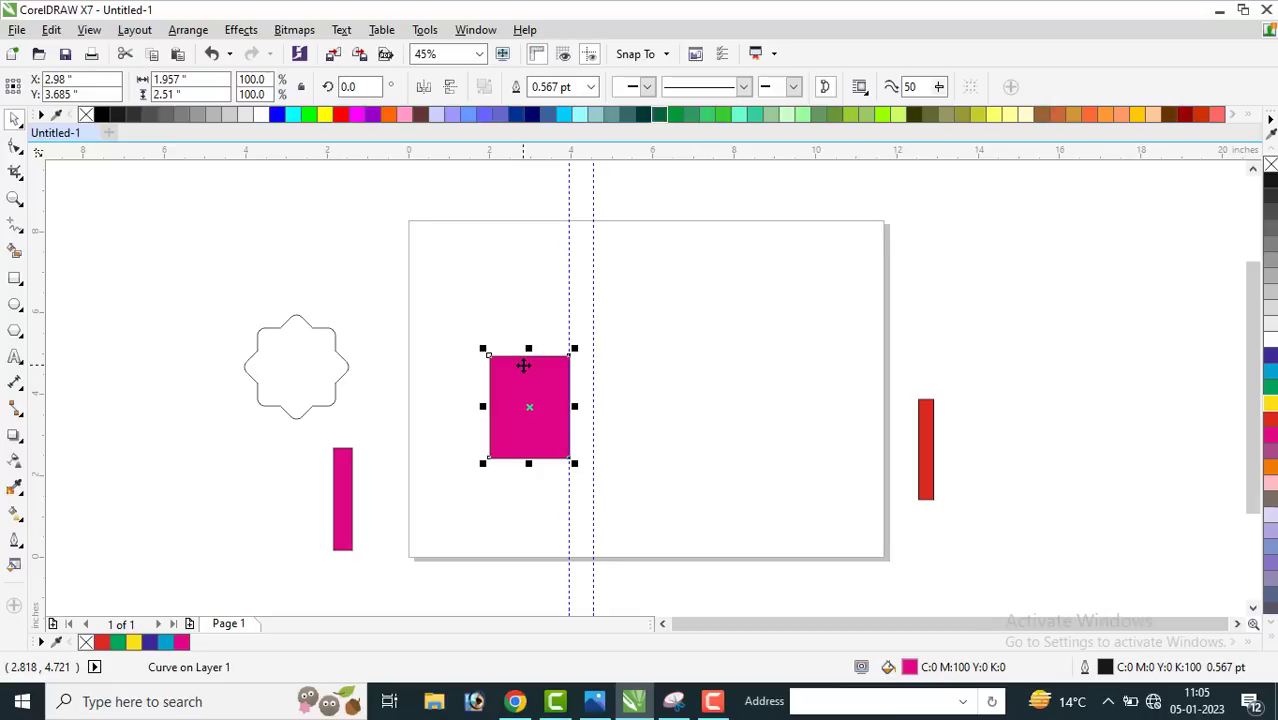
pyautogui.moveTo(514, 398); pyautogui.dragTo(685, 422)
pyautogui.click(644, 340)
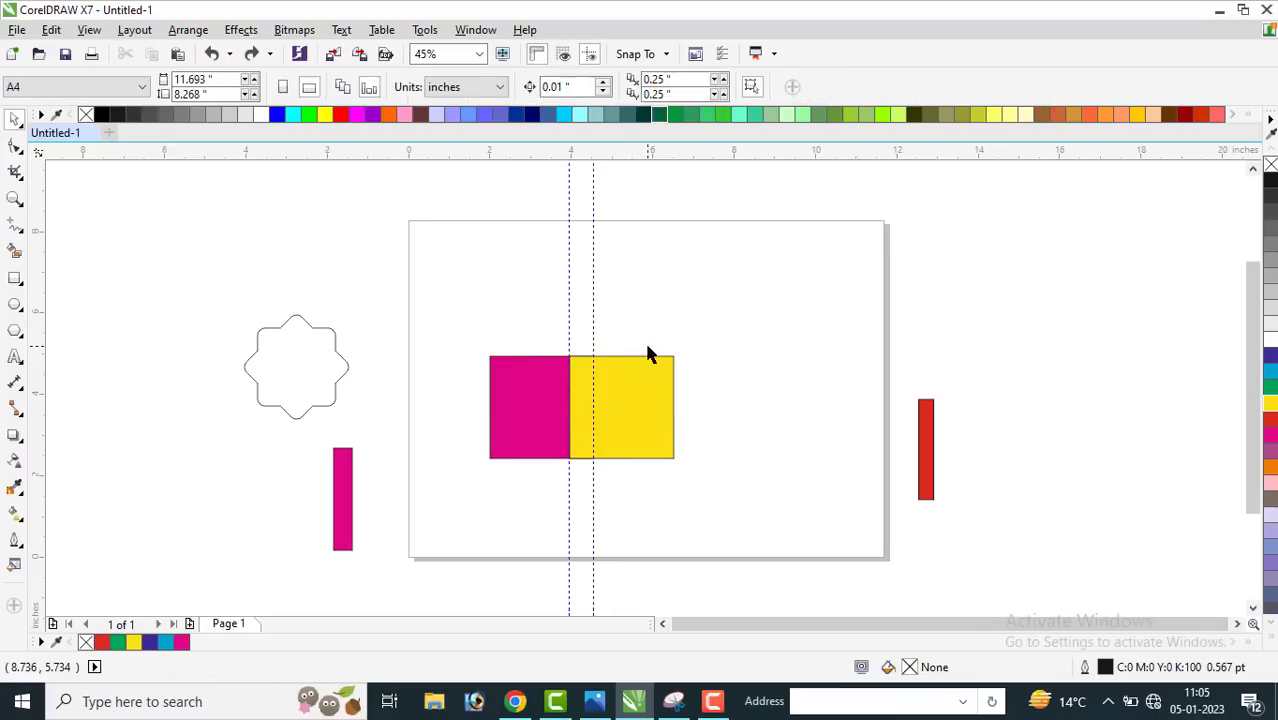
# Step: Create a boundary object around the overlapping magenta and yellow rectangles
pyautogui.click(532, 380)
pyautogui.keyDown('shift'); pyautogui.click(632, 370); pyautogui.keyUp('shift')
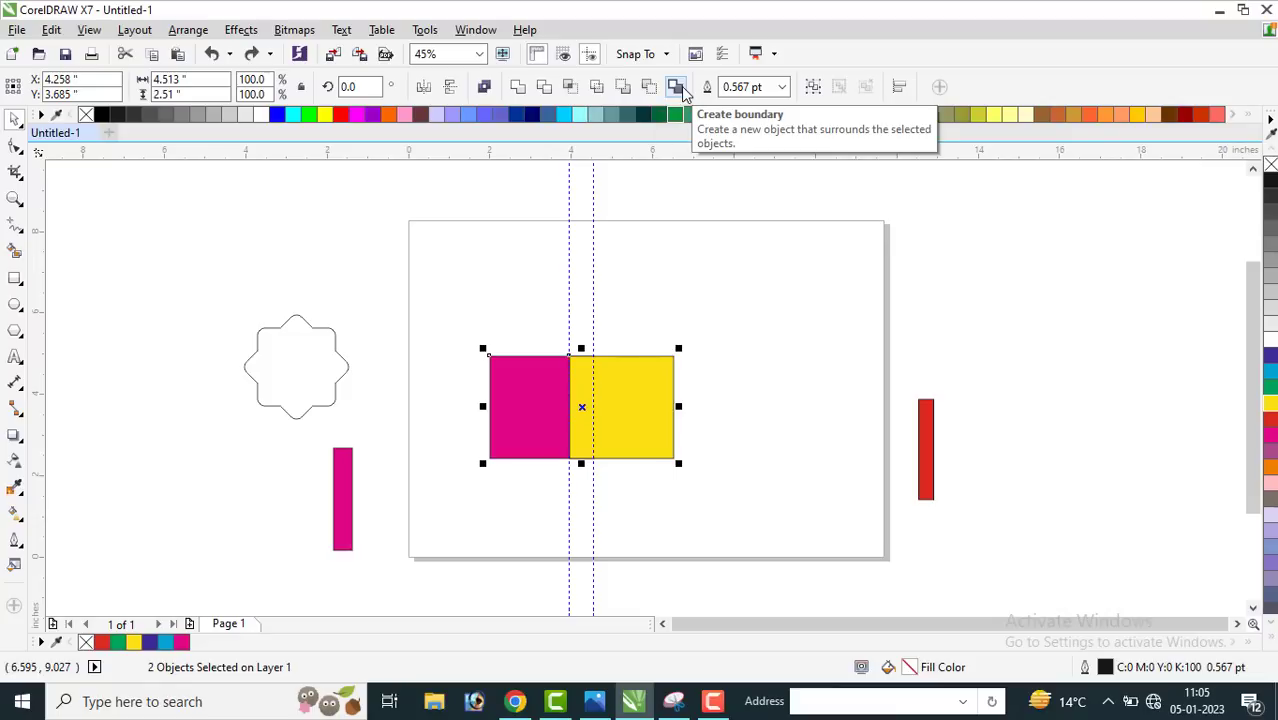
pyautogui.click(680, 88)
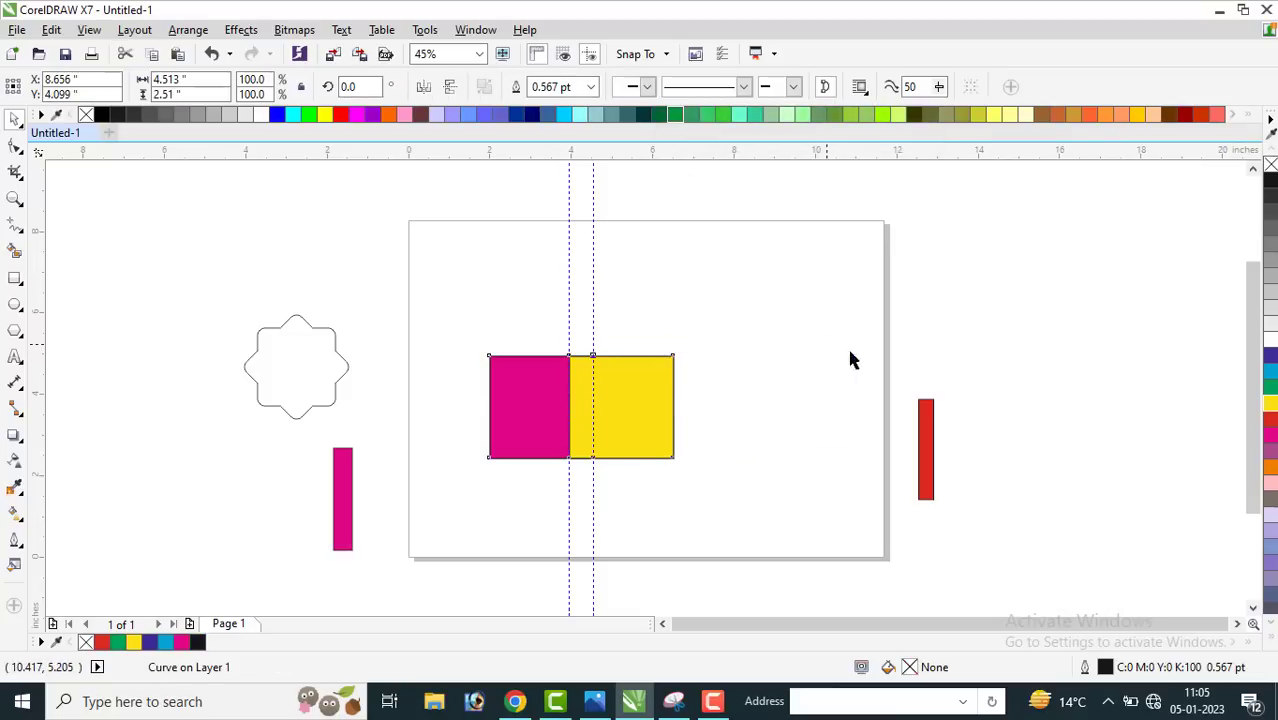
# Step: Move the boundary outline to the page's upper-right area and fill it with 30% black
pyautogui.moveTo(581, 406); pyautogui.dragTo(782, 275)
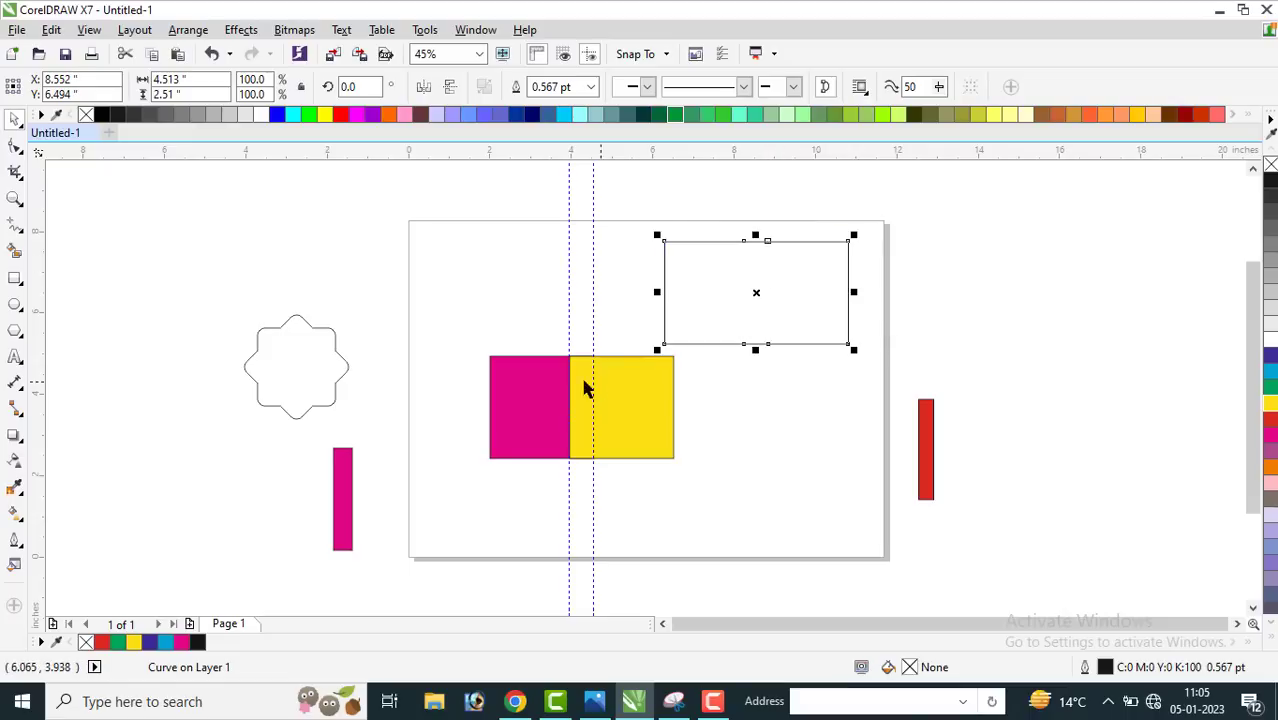
pyautogui.click(503, 385)
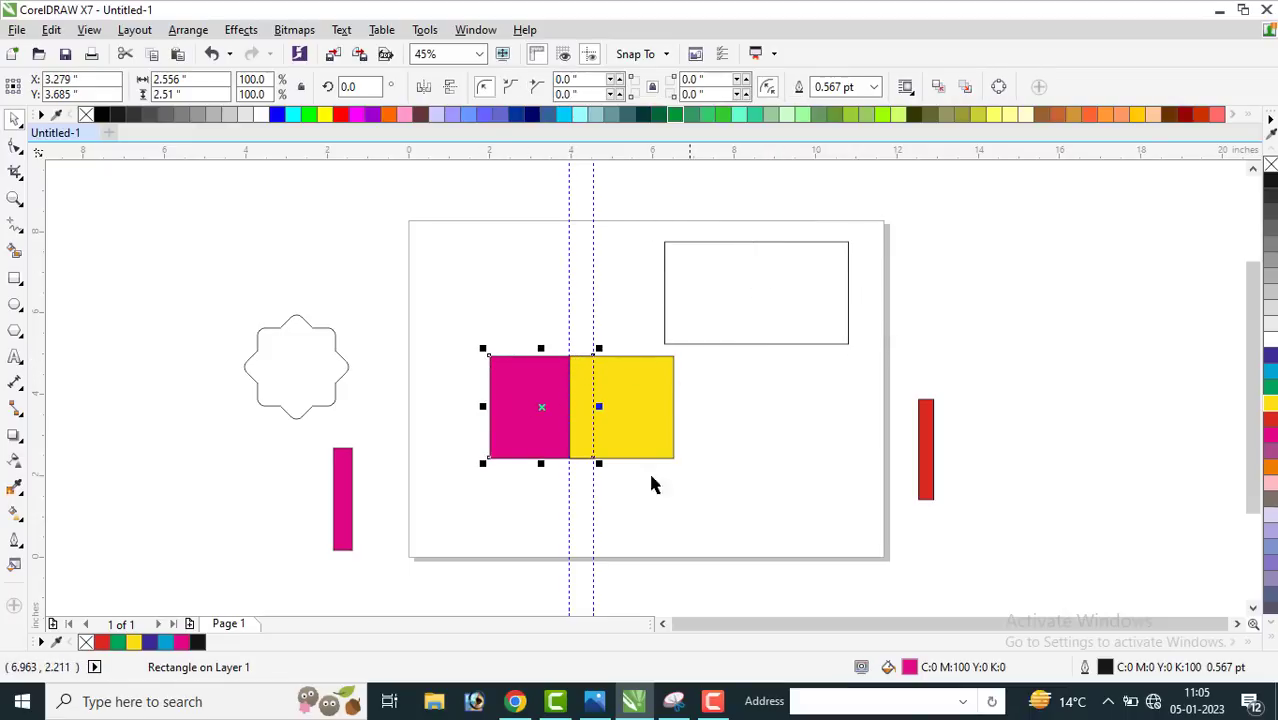
pyautogui.click(761, 263)
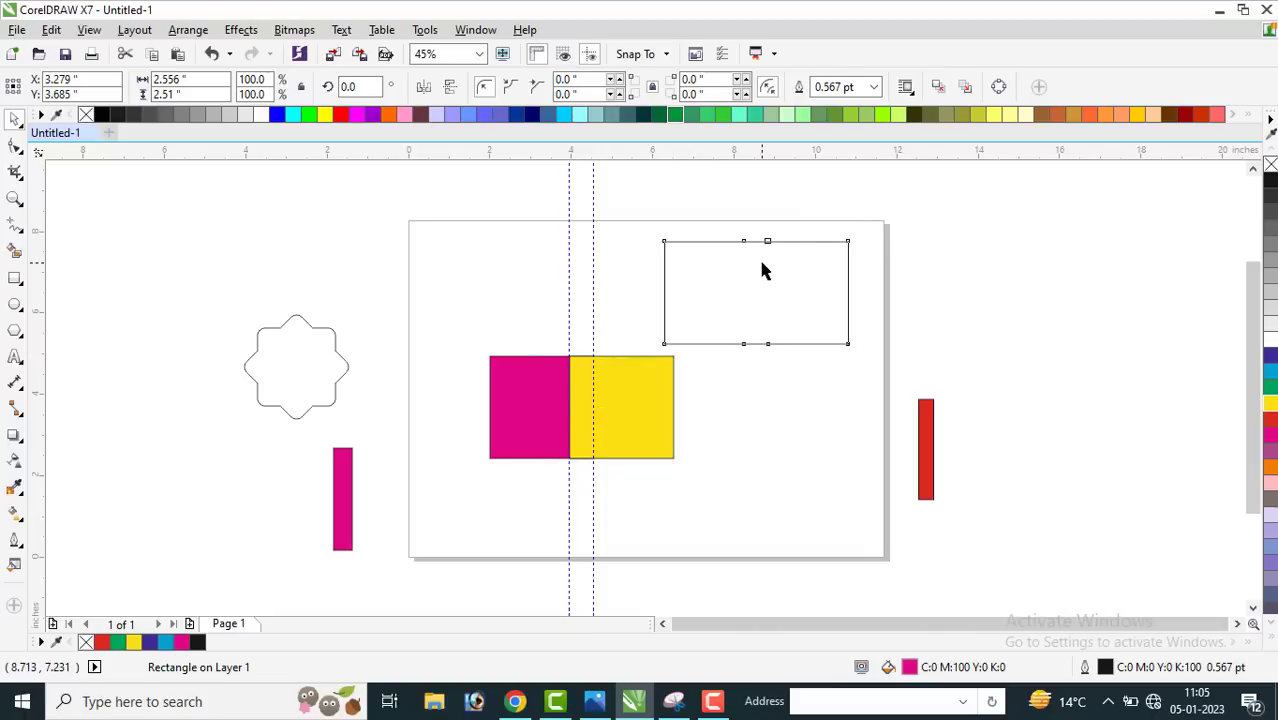
pyautogui.hotkey('ctrl', 'q')
pyautogui.click(1270, 292)
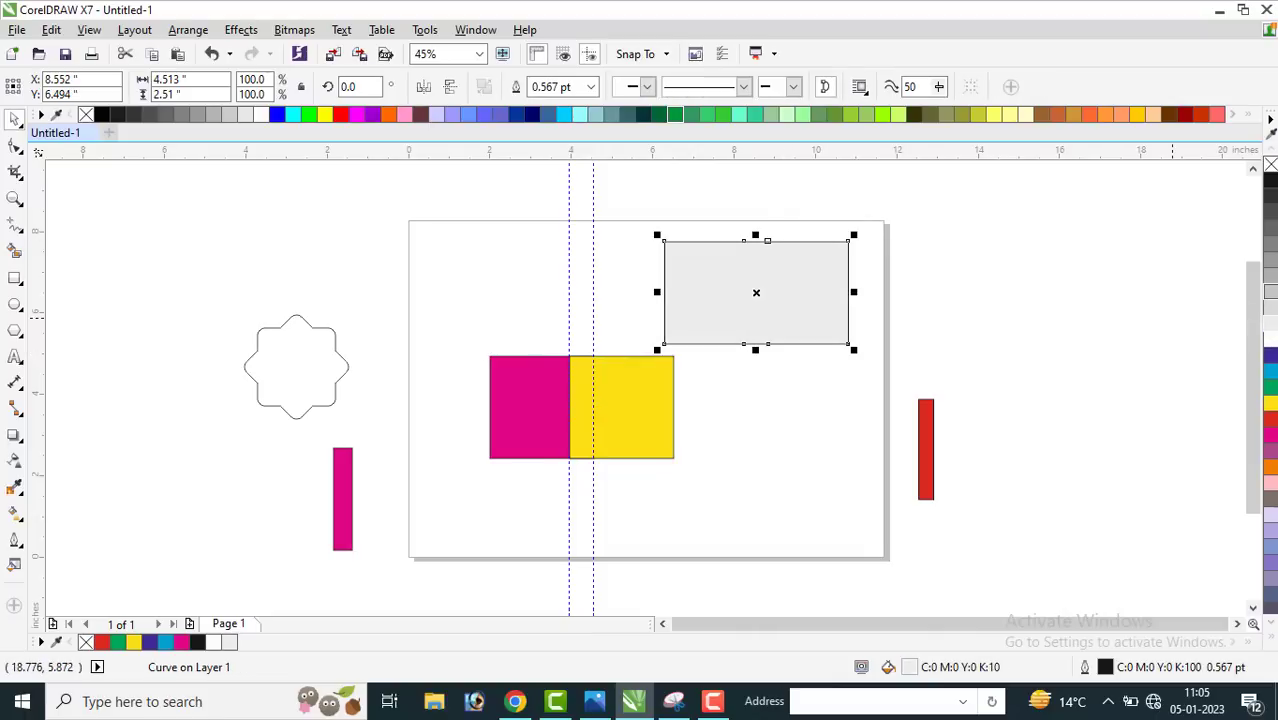
pyautogui.click(1270, 265)
pyautogui.click(746, 283)
# Step: Delete the two vertical guidelines and the yellow rectangle
pyautogui.click(639, 412)
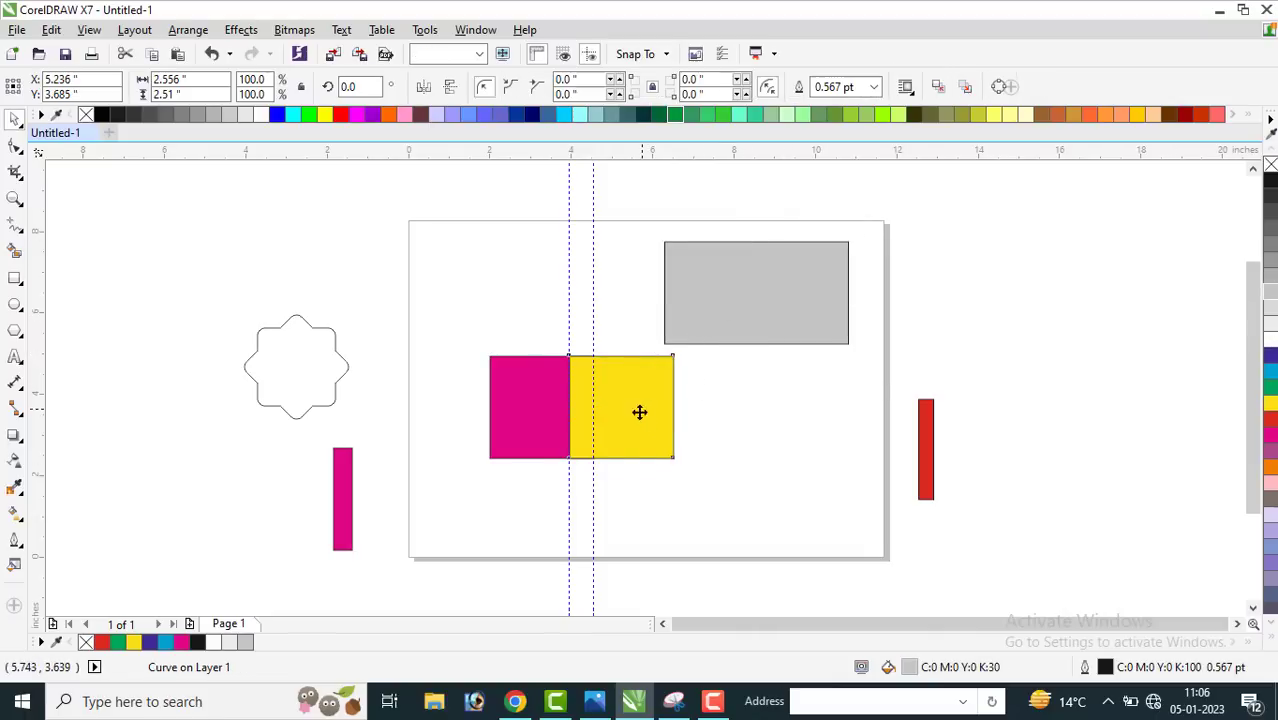
pyautogui.click(592, 277)
pyautogui.hotkey('ctrl', 'a')
pyautogui.press('Delete')
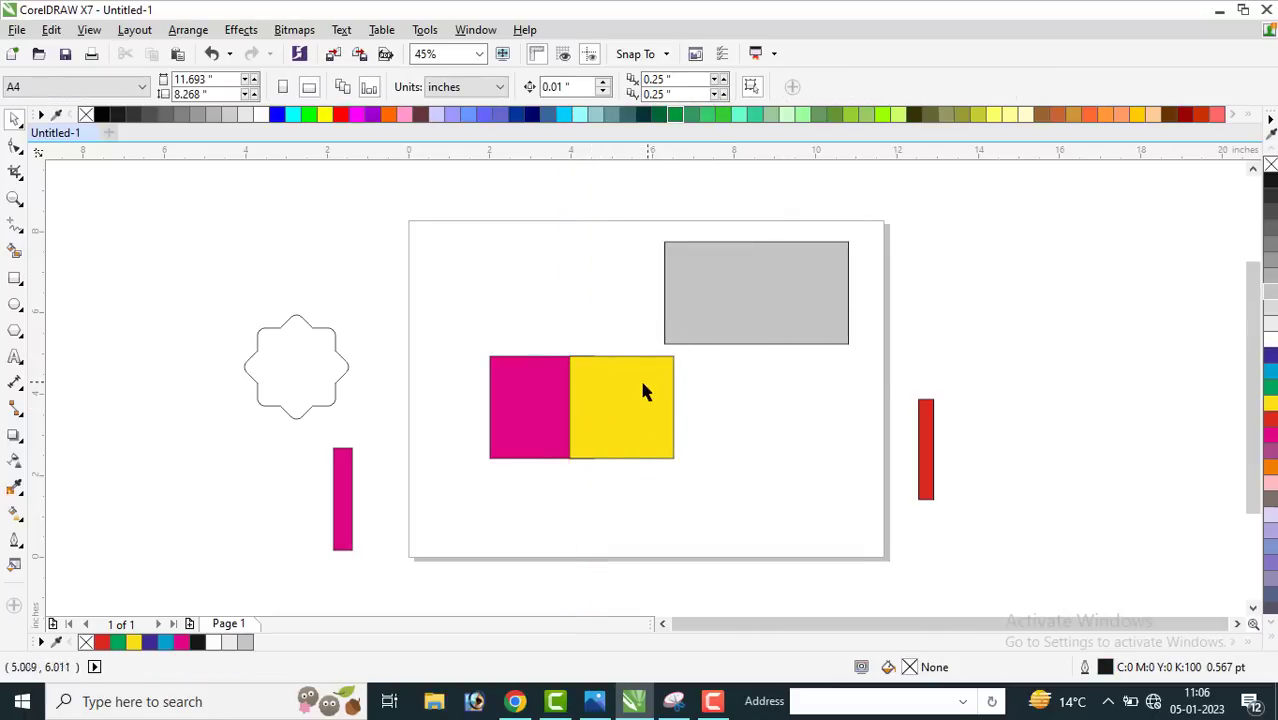
pyautogui.click(643, 386)
pyautogui.press('Delete')
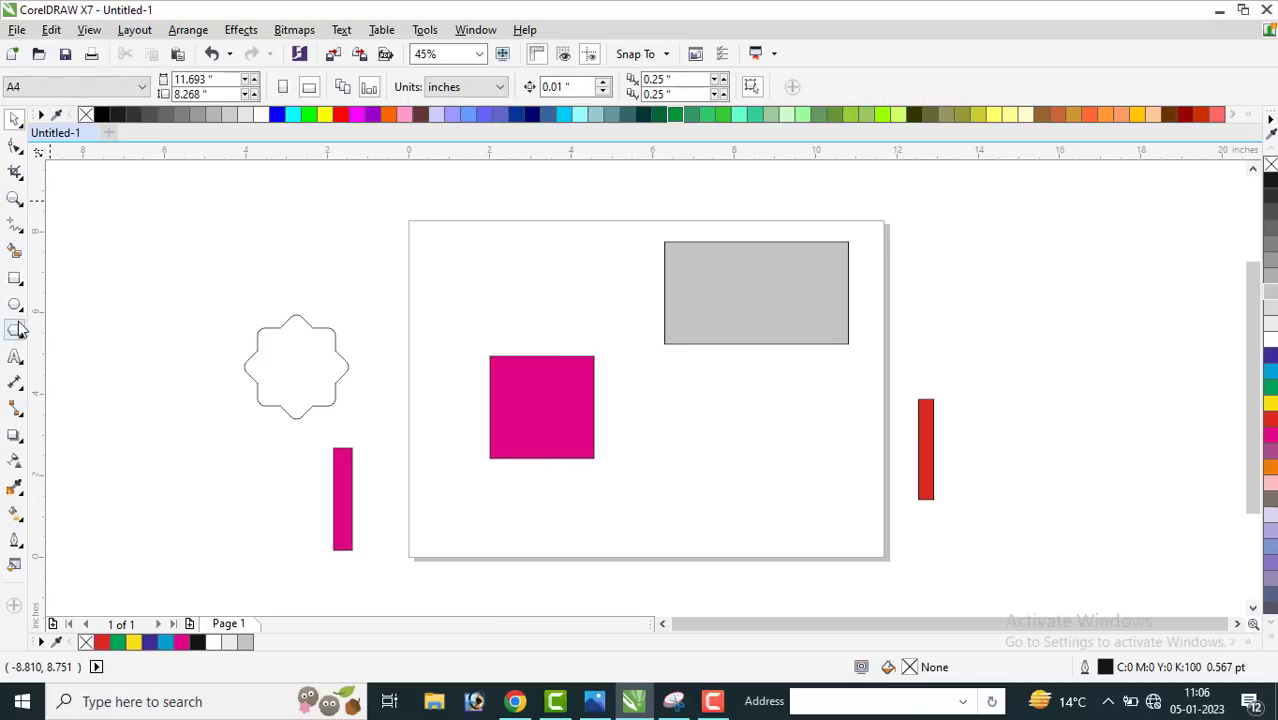
# Step: Draw a circle about 3.47 inches in diameter overlapping the magenta square's right side and fill it green
pyautogui.click(15, 304)
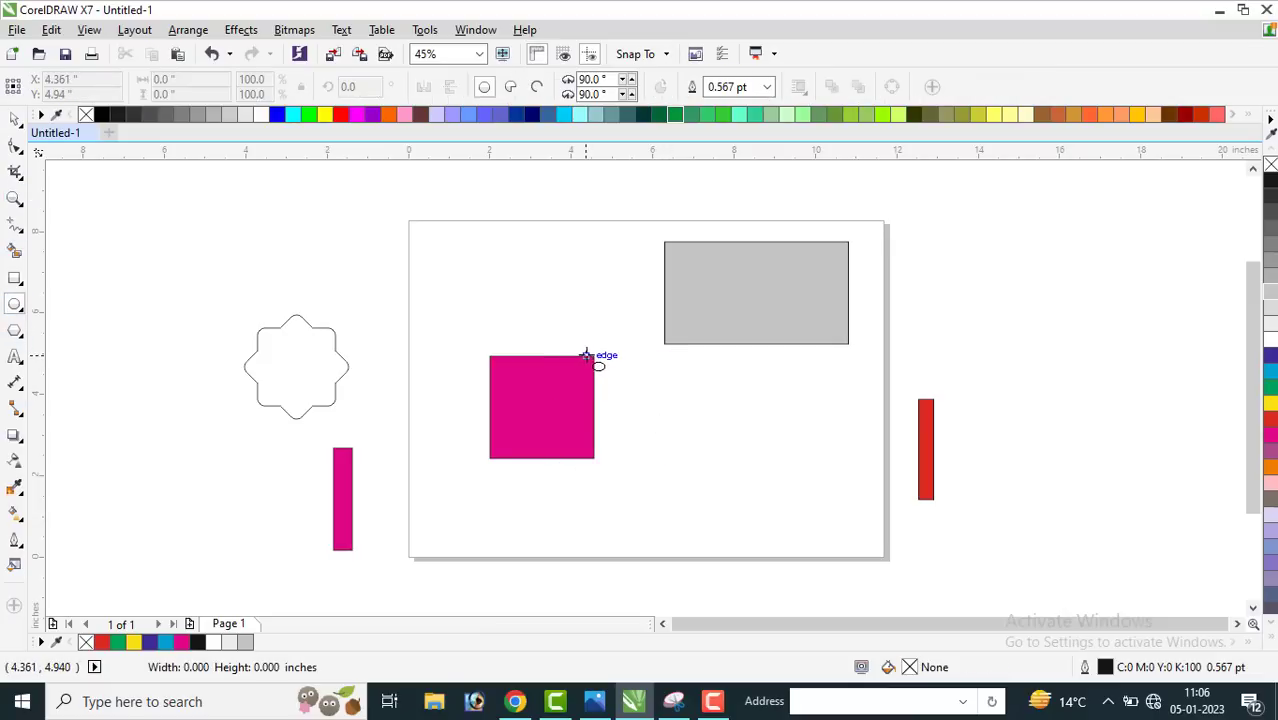
pyautogui.moveTo(586, 355); pyautogui.dragTo(725, 497)
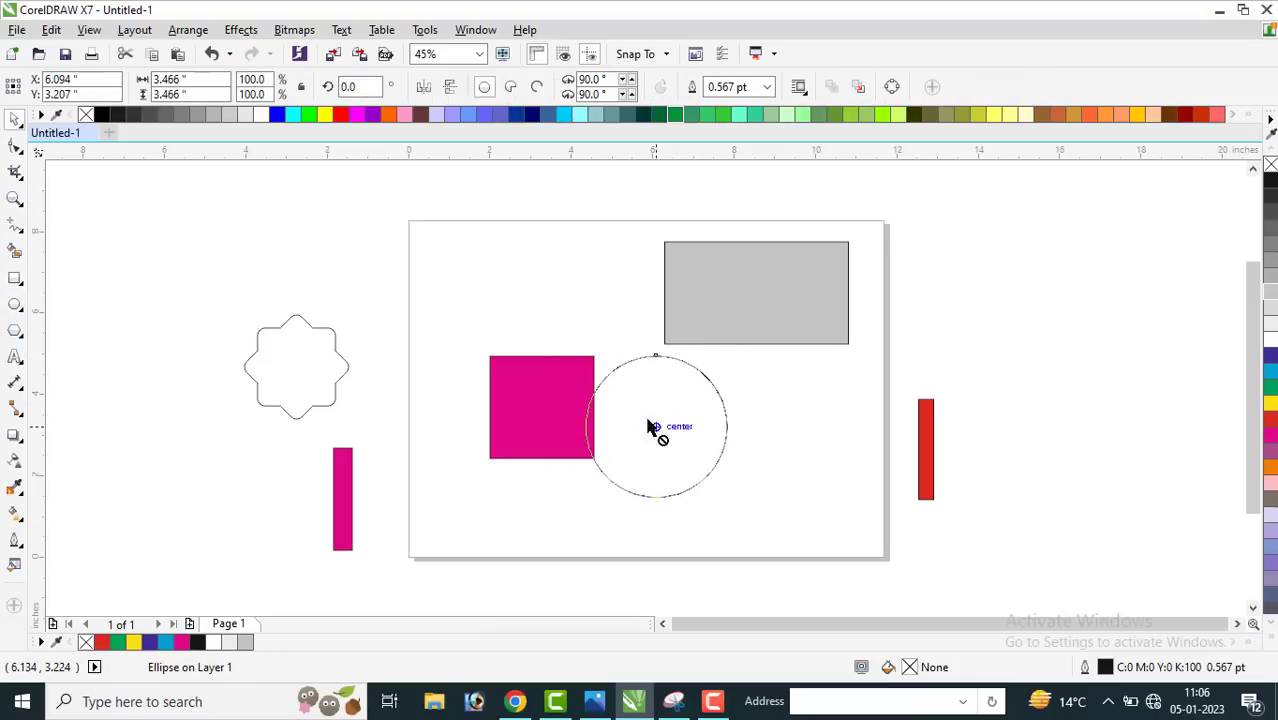
pyautogui.moveTo(651, 427); pyautogui.dragTo(634, 413)
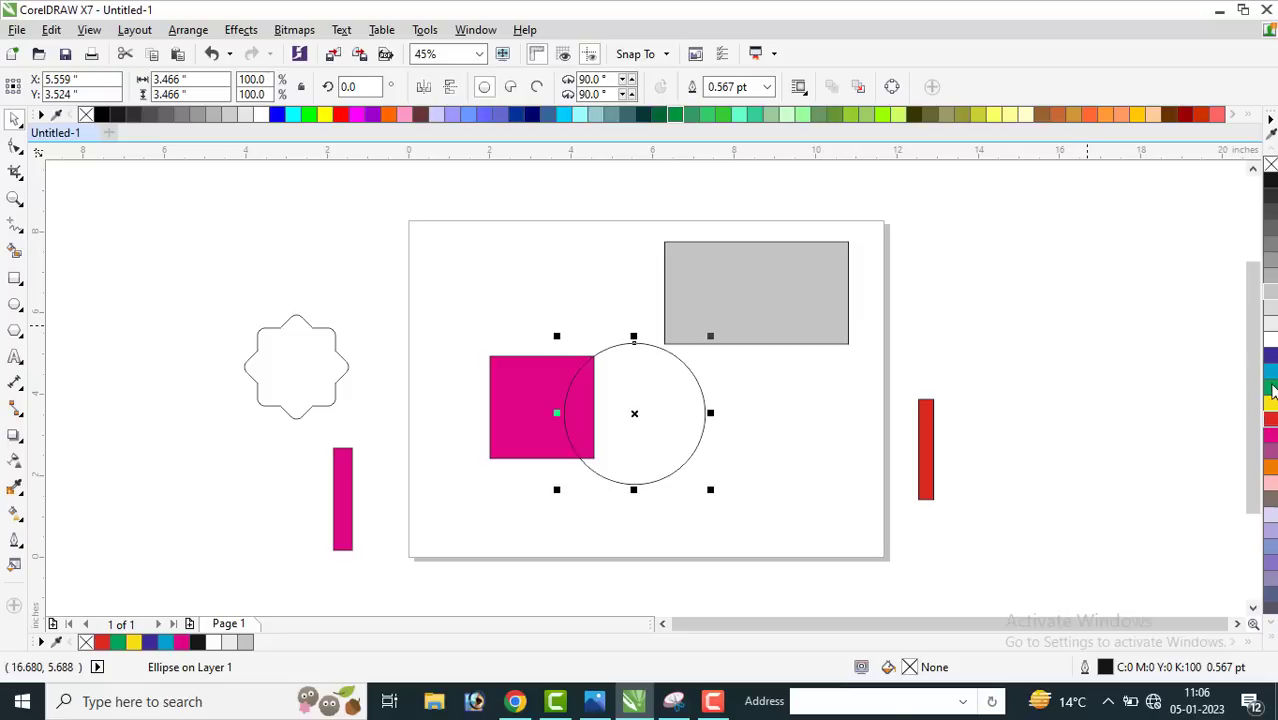
pyautogui.click(1270, 388)
# Step: Create a boundary object from the green circle and magenta square, and move the outline off the page to the upper right
pyautogui.keyDown('shift'); pyautogui.click(530, 372); pyautogui.keyUp('shift')
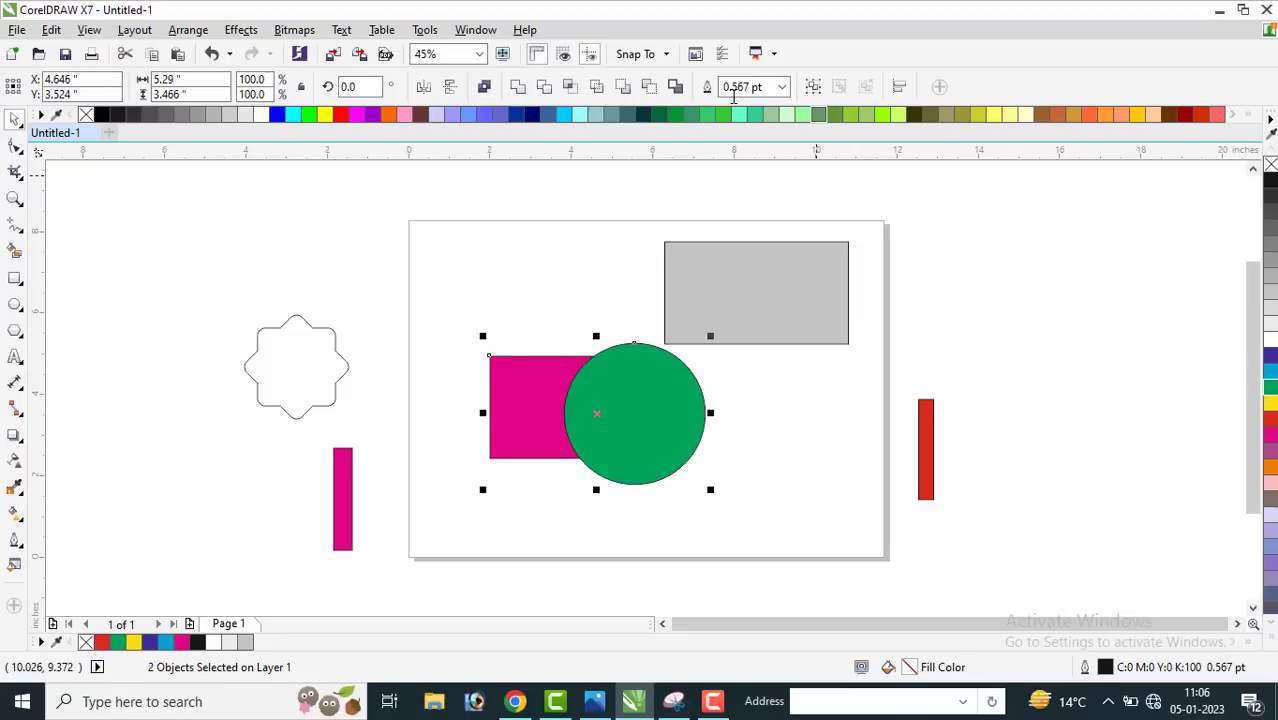
pyautogui.click(676, 87)
pyautogui.click(1033, 351)
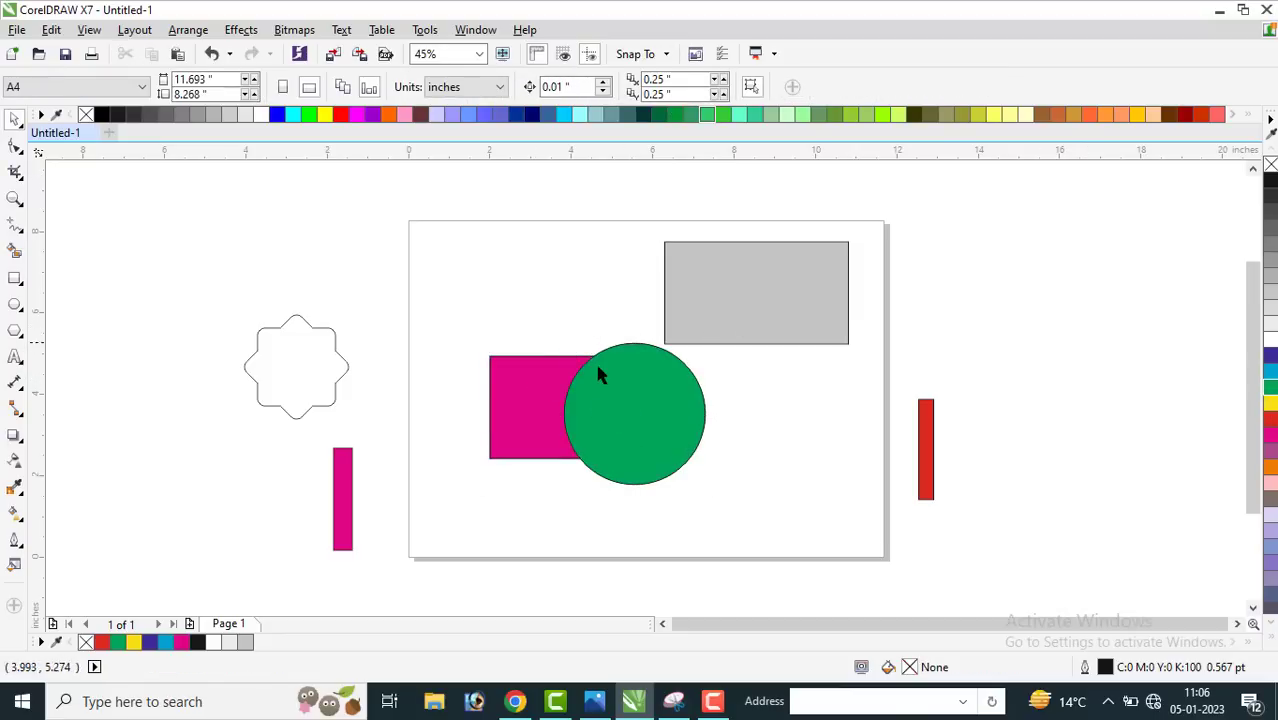
pyautogui.moveTo(594, 359); pyautogui.dragTo(1066, 284)
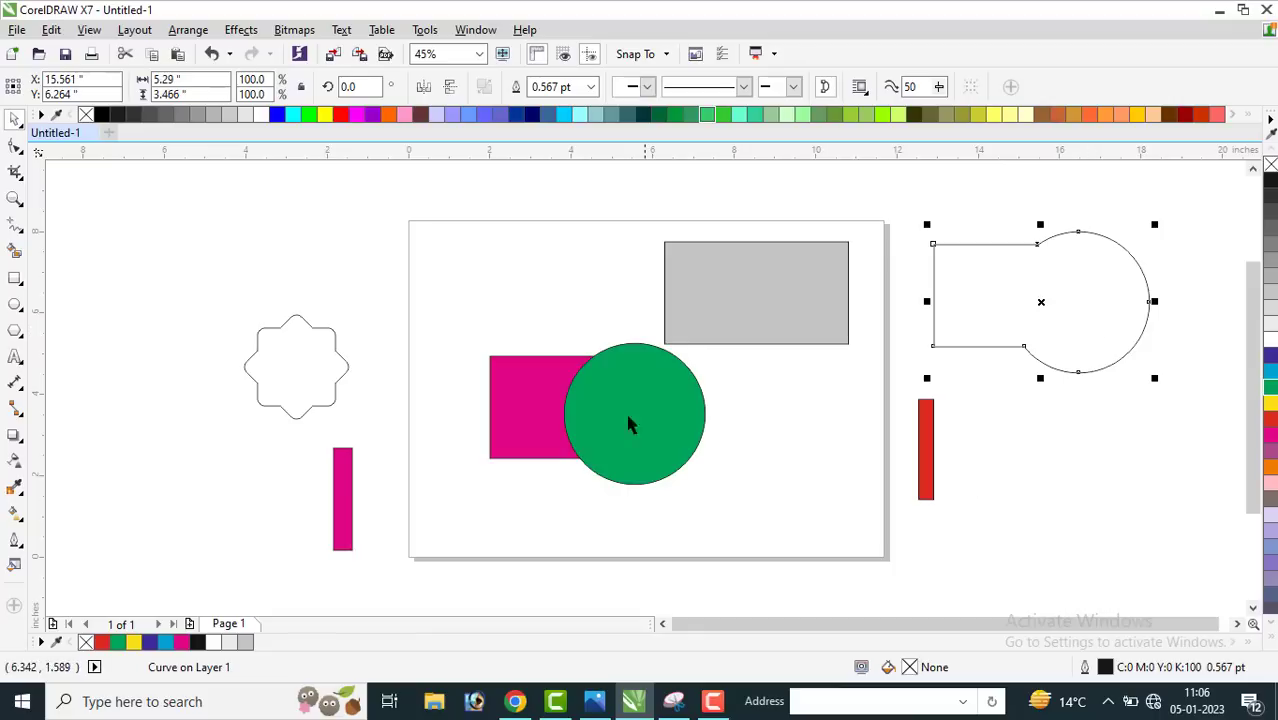
# Step: Move the green circle away from the magenta square and delete the square
pyautogui.click(642, 380)
pyautogui.moveTo(642, 380); pyautogui.dragTo(775, 431)
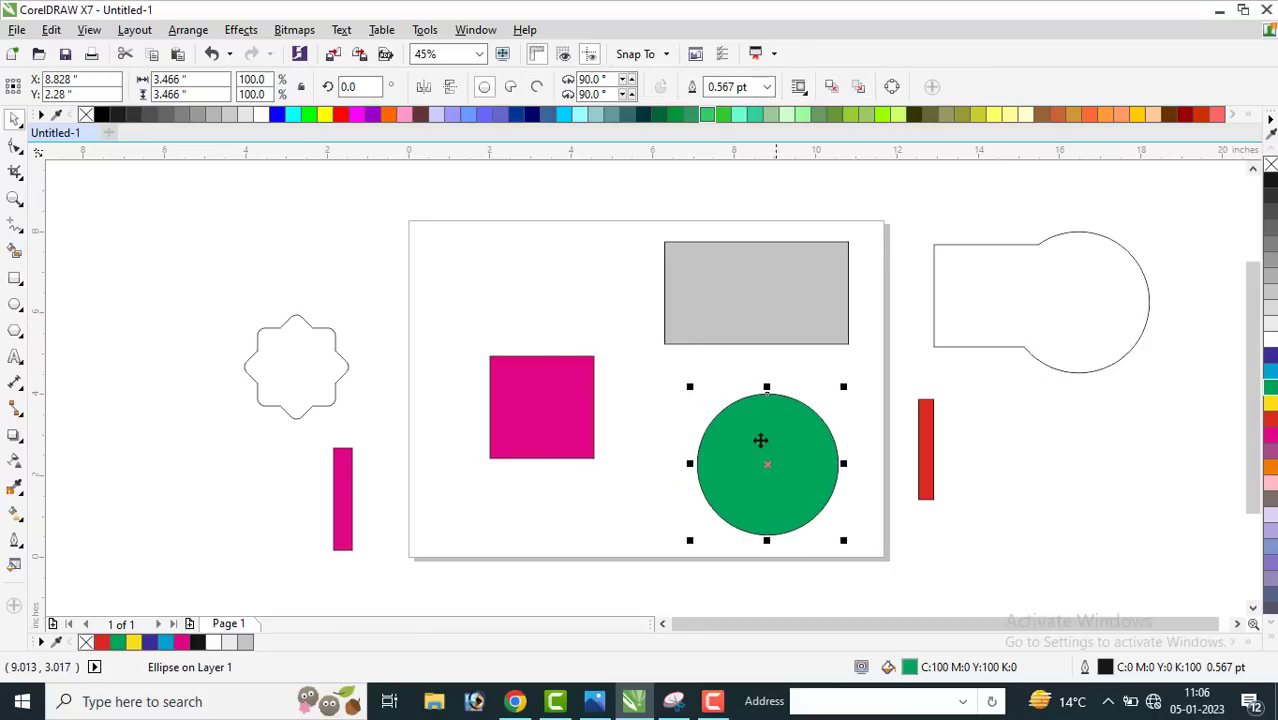
pyautogui.click(1065, 244)
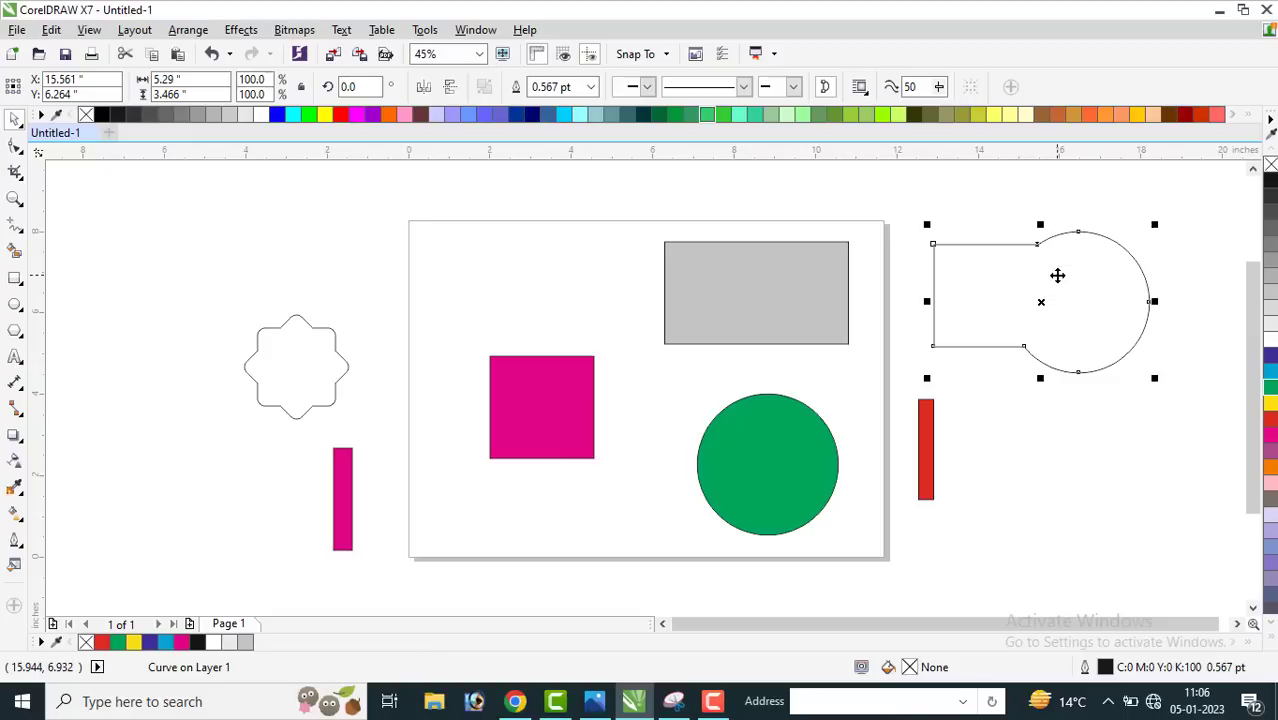
pyautogui.click(582, 365)
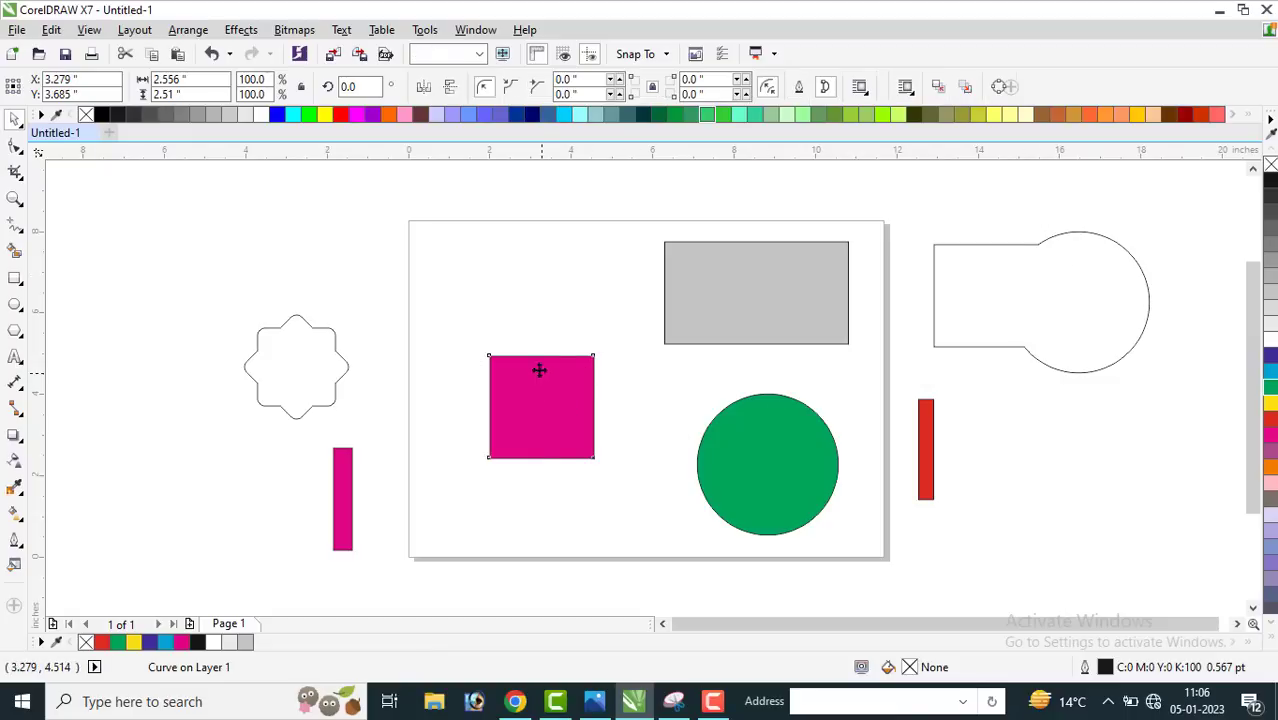
pyautogui.press('Delete')
# Step: Move the green circle to the page's left half and add a concentric yellow copy about 2.58 inches in diameter
pyautogui.moveTo(745, 448); pyautogui.dragTo(602, 410)
pyautogui.moveTo(624, 341); pyautogui.dragTo(609, 357)
pyautogui.click(1270, 403)
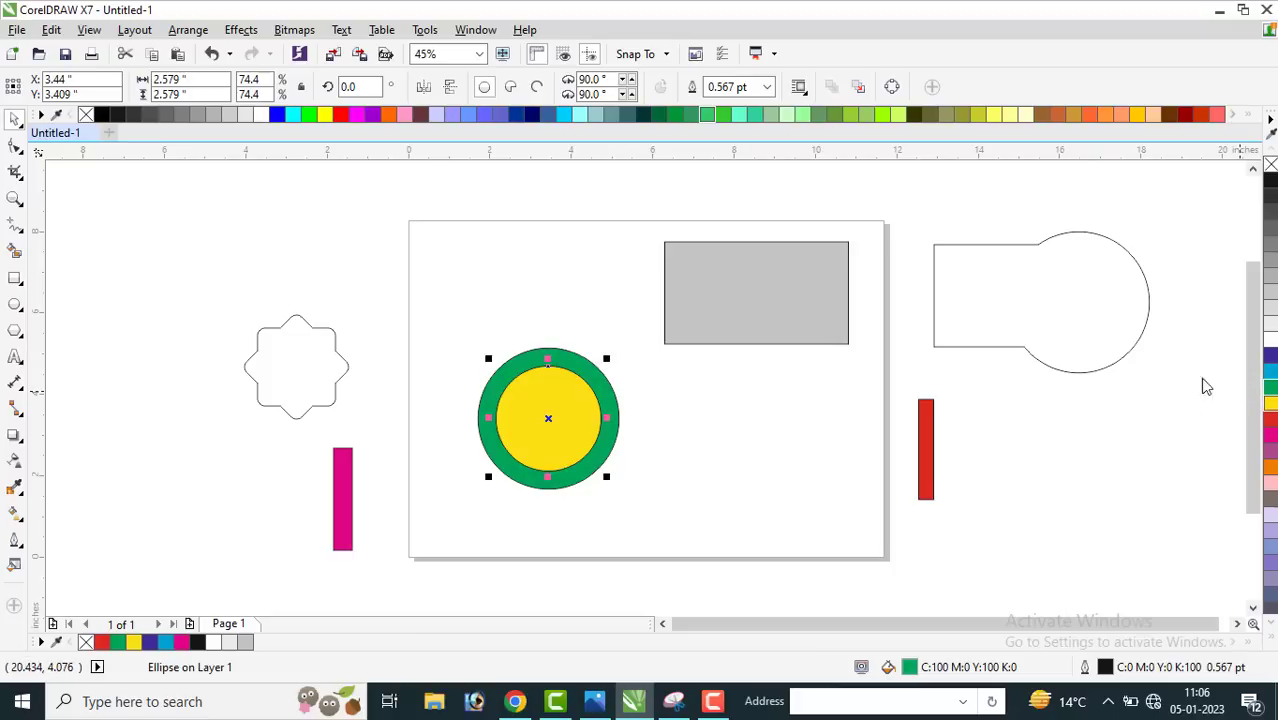
# Step: Combine the yellow and green circles into a ring and move it to the page's lower middle
pyautogui.keyDown('shift'); pyautogui.click(566, 360); pyautogui.keyUp('shift')
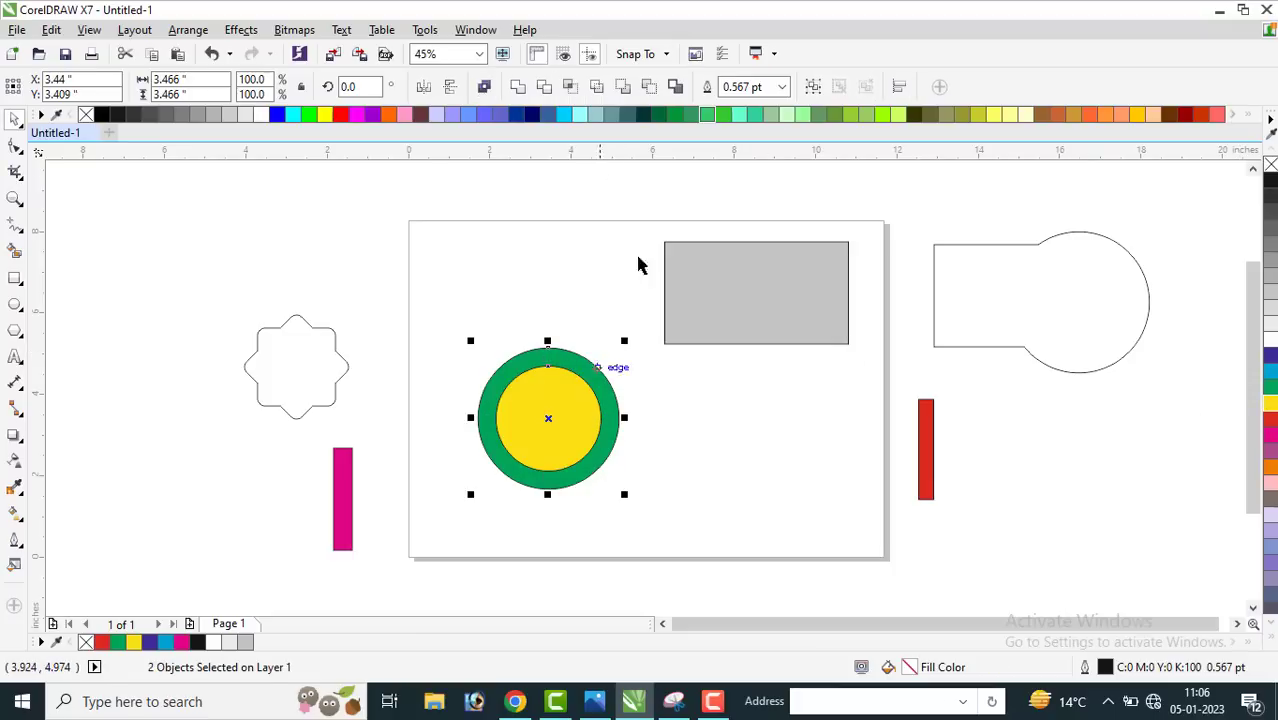
pyautogui.click(485, 88)
pyautogui.click(696, 414)
pyautogui.moveTo(562, 357); pyautogui.dragTo(697, 395)
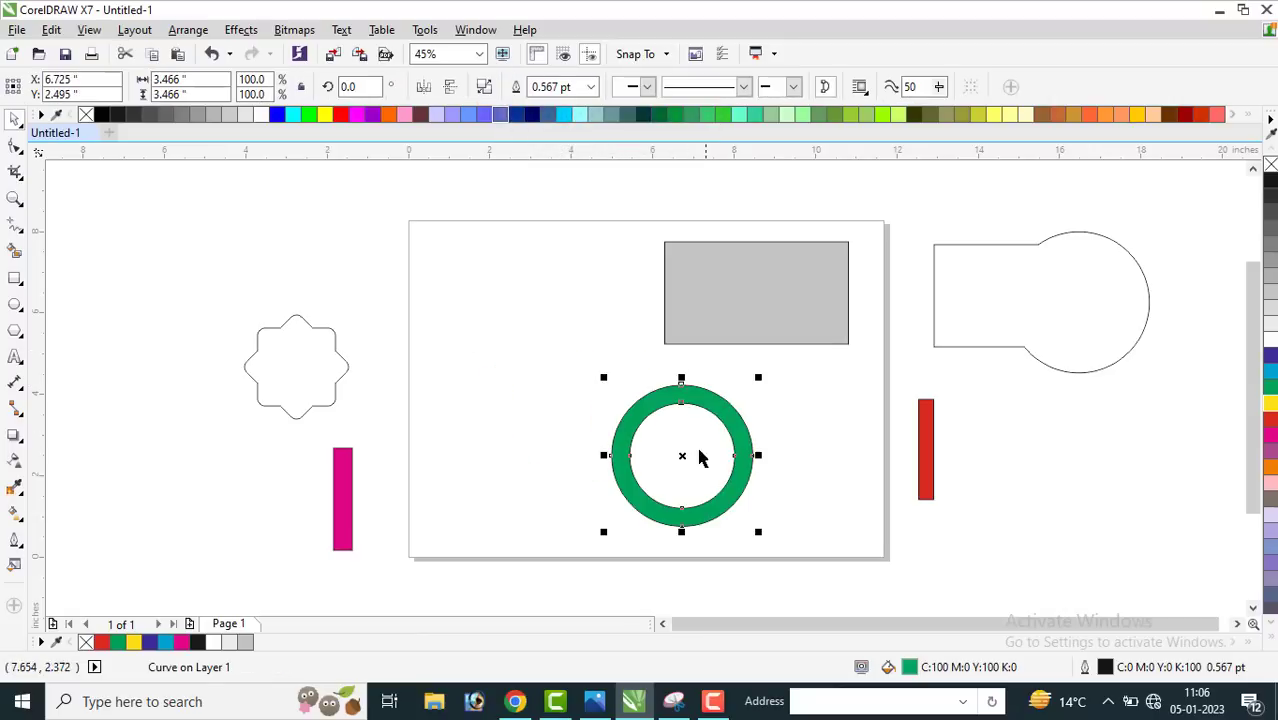
# Step: Try several grey fills on the ring and settle on yellow
pyautogui.click(1270, 300)
pyautogui.click(1270, 270)
pyautogui.click(1270, 240)
pyautogui.click(1272, 210)
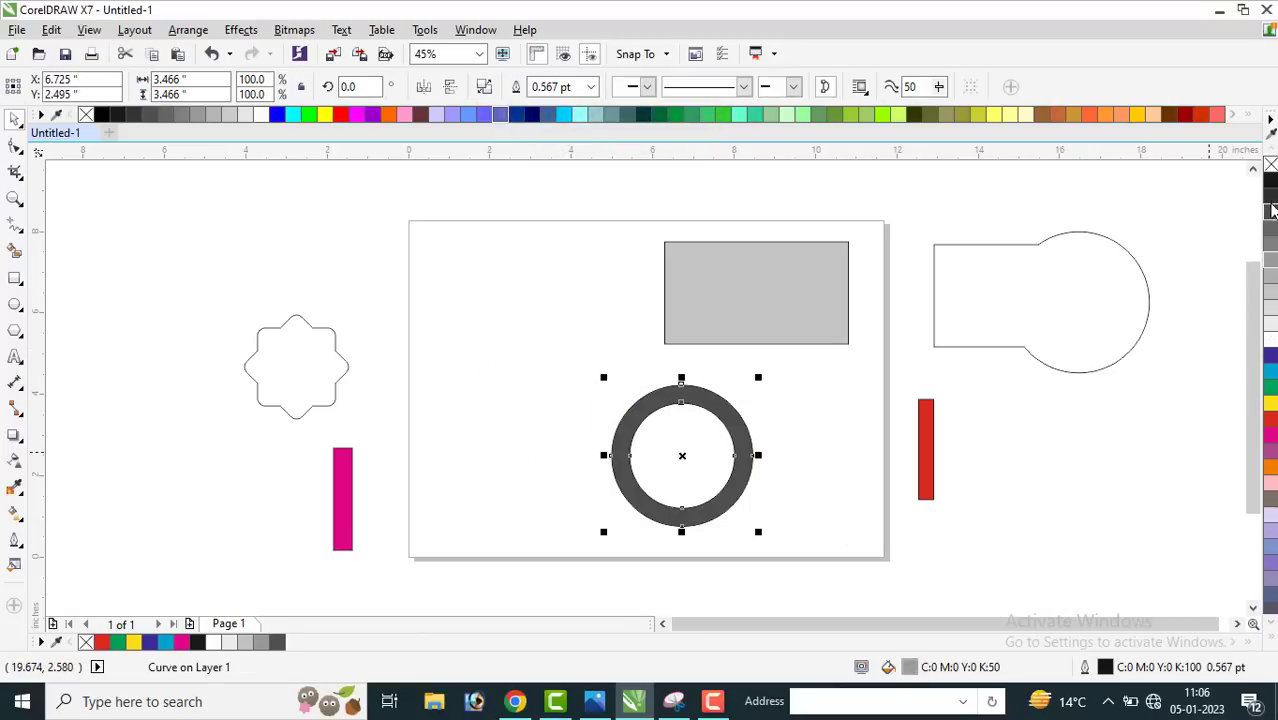
pyautogui.click(1270, 402)
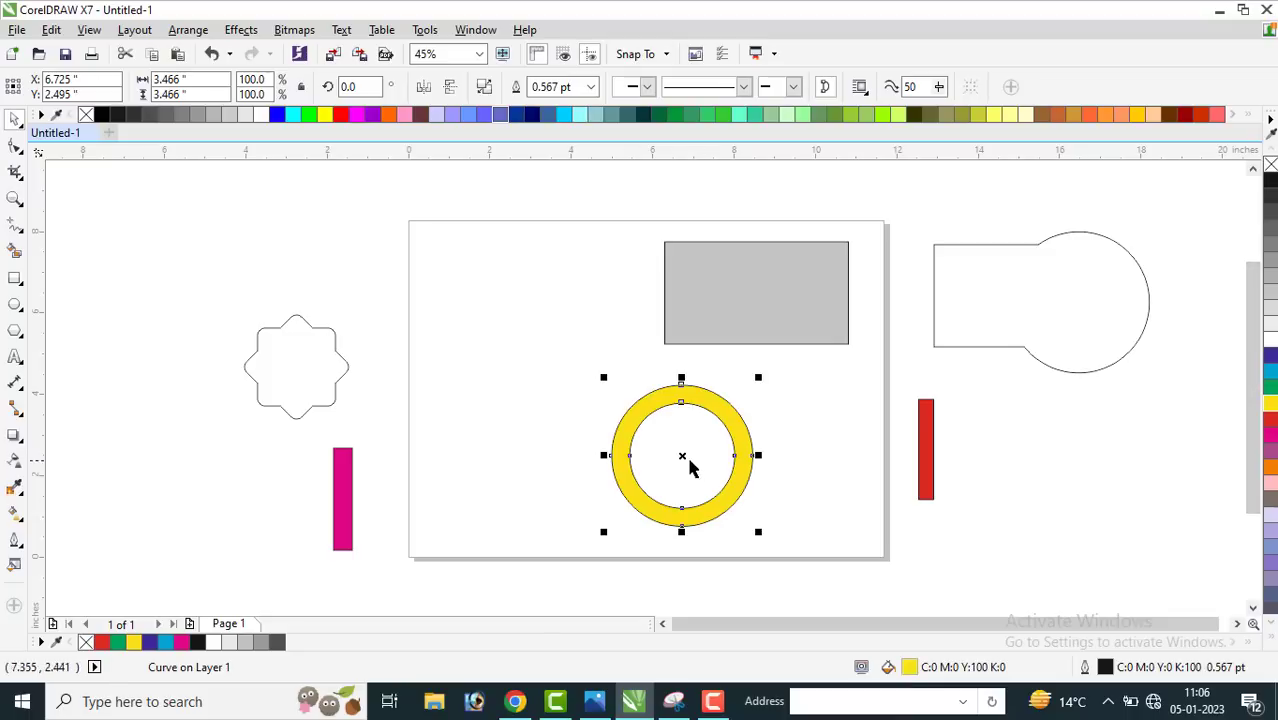
# Step: Move the yellow ring up to the page's left half and select it together with the grey rectangle
pyautogui.moveTo(681, 453); pyautogui.dragTo(547, 371)
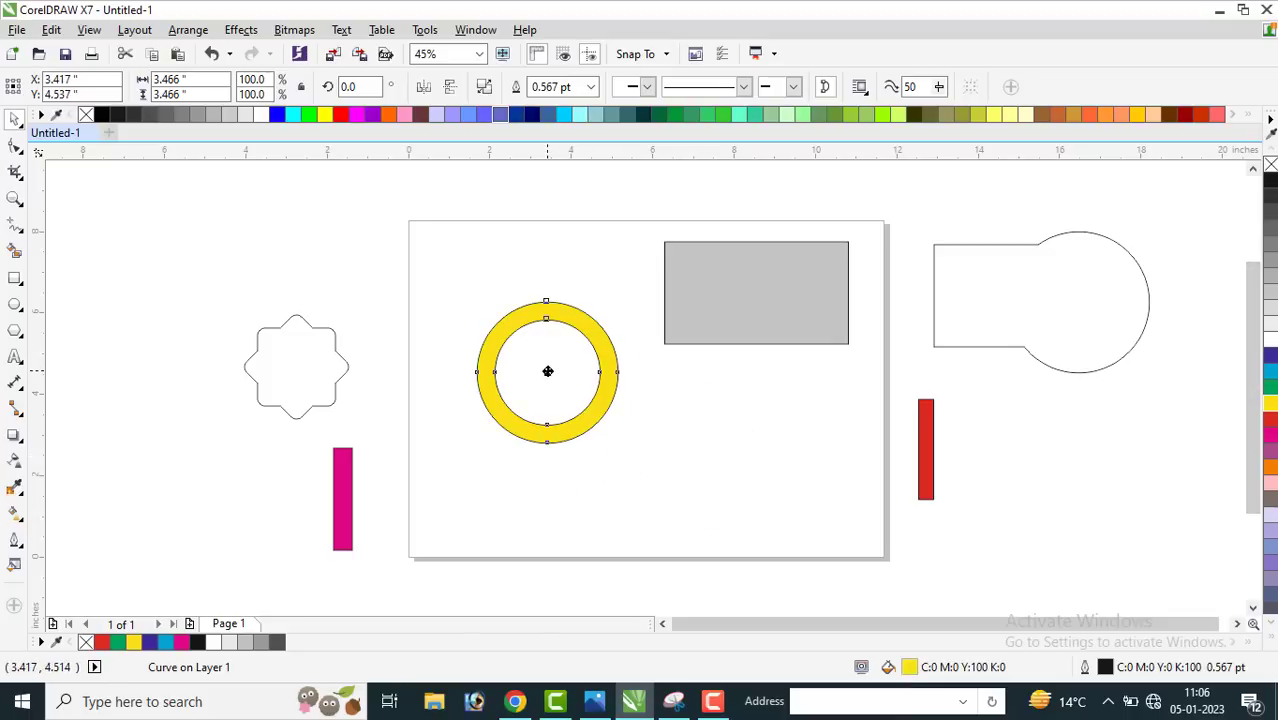
pyautogui.keyDown('shift'); pyautogui.click(758, 291); pyautogui.keyUp('shift')
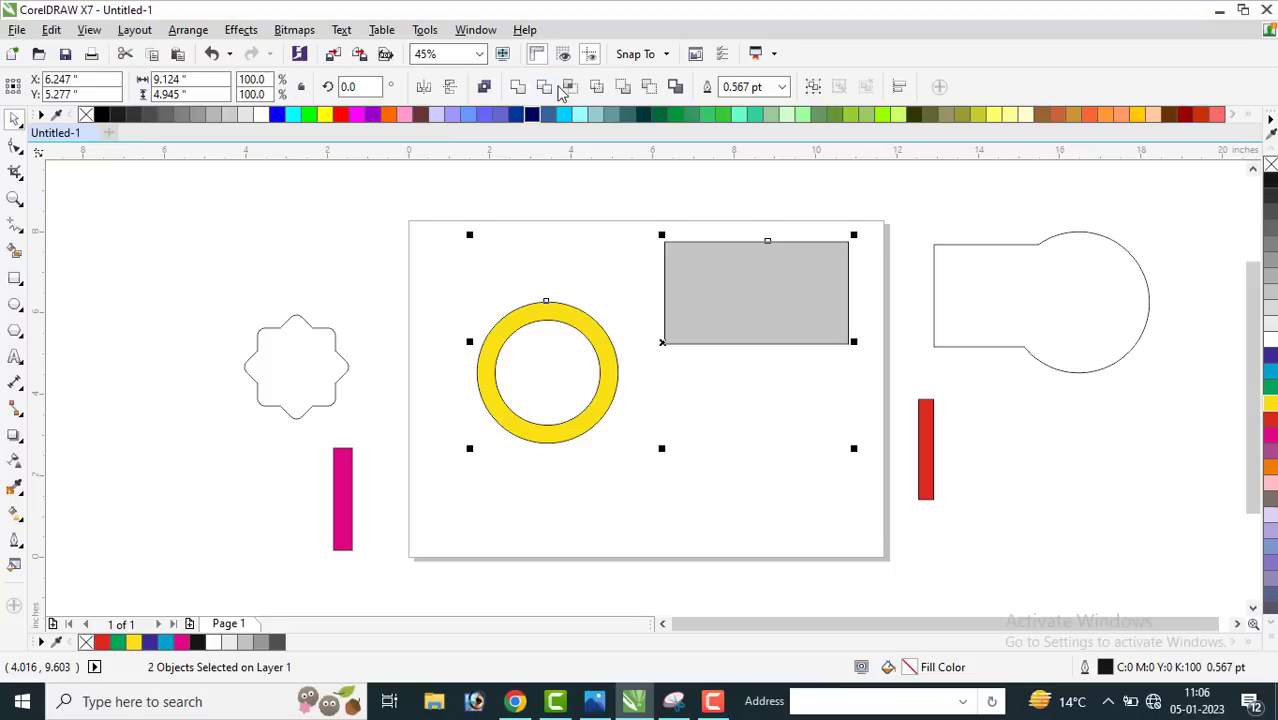